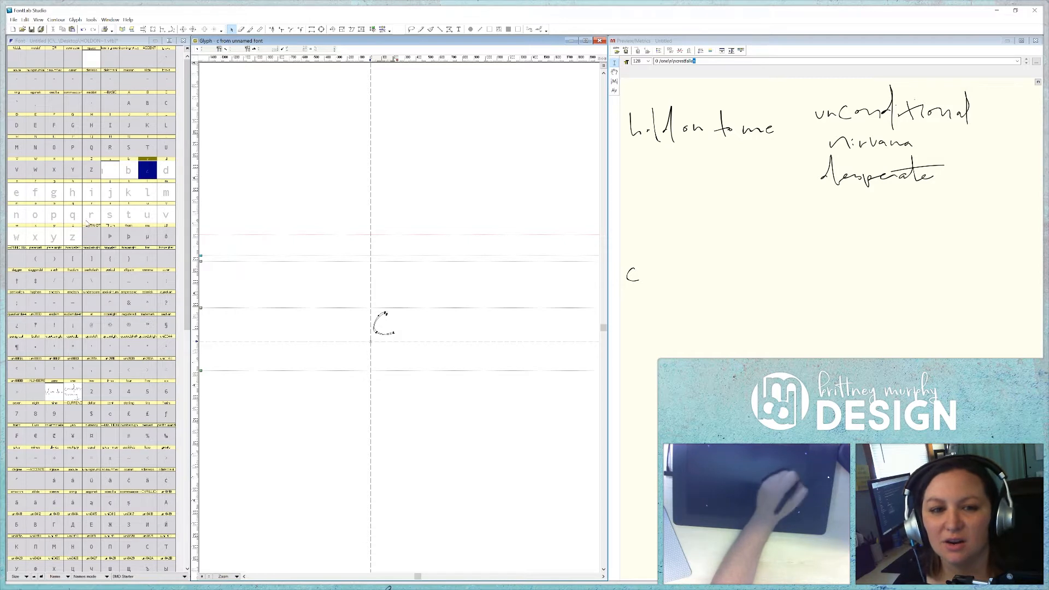
Open the lowercase r glyph for editing and activate the paint brush for freehand drawing
double_click(91, 215)
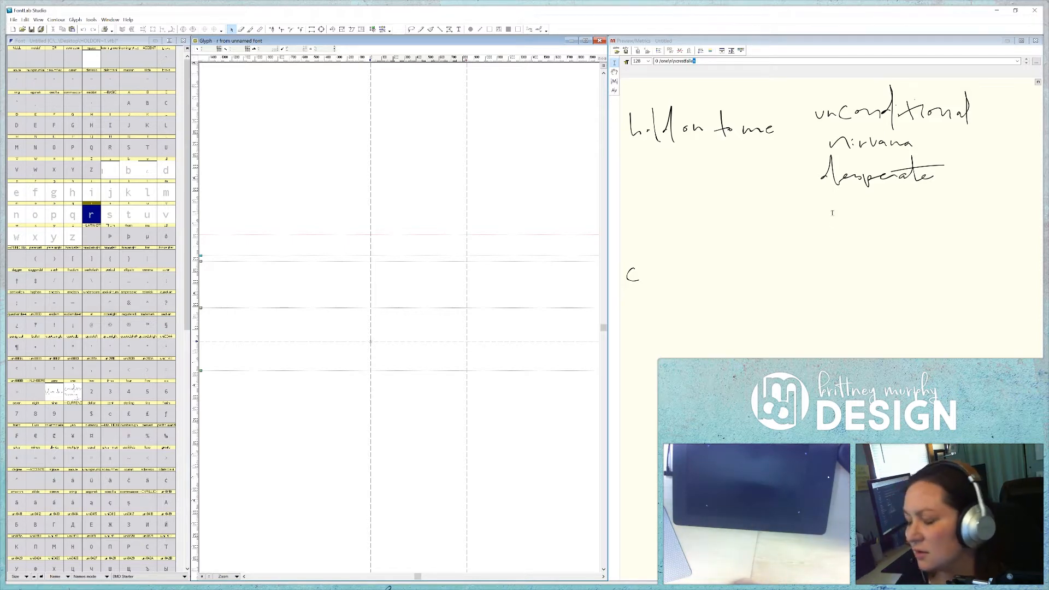
left_click(430, 32)
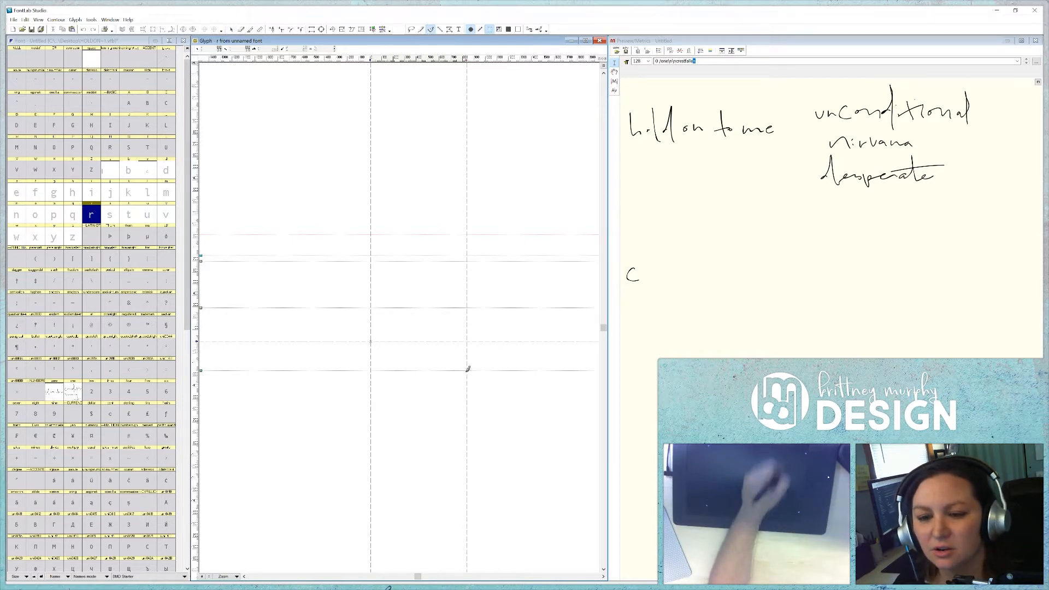
left_click_drag(435, 312, 469, 328)
key("ctrl+z")
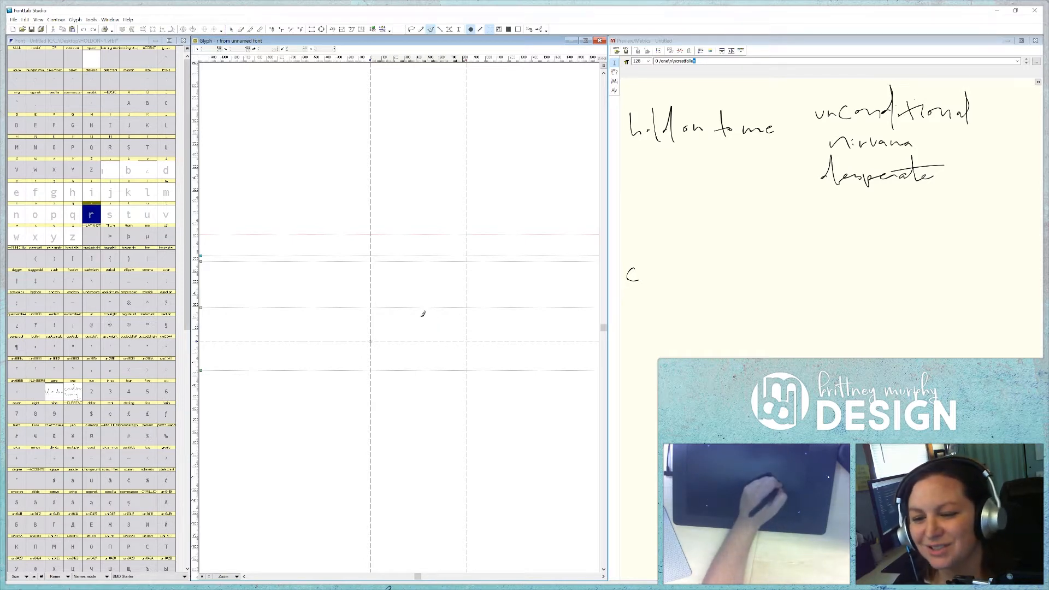
mouse_move(418, 305)
left_mouse_down()
mouse_move(458, 304)
mouse_move(434, 311)
left_mouse_up()
key("ctrl+z")
key("ctrl+z")
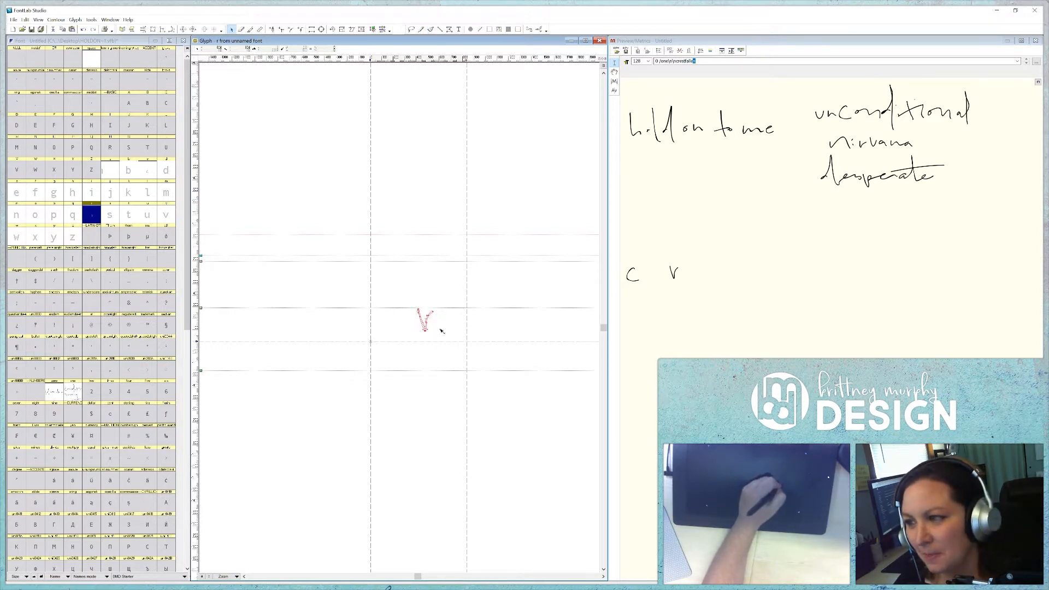
key("ctrl+z")
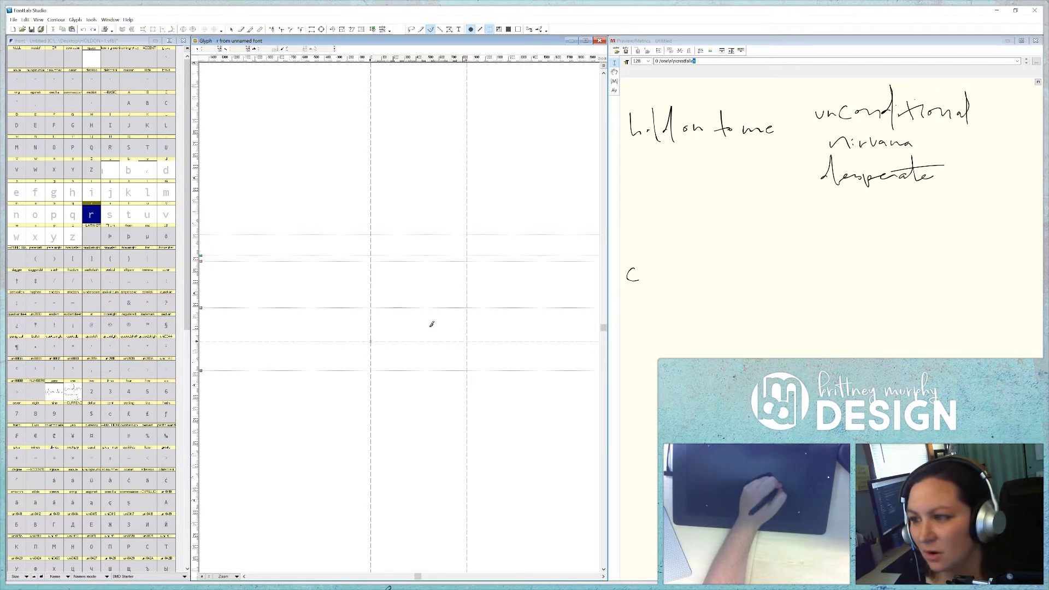
mouse_move(431, 318)
left_mouse_down()
mouse_move(461, 327)
mouse_move(431, 308)
mouse_move(451, 332)
left_mouse_up()
key("ctrl+z")
key("ctrl+z")
key("ctrl+z")
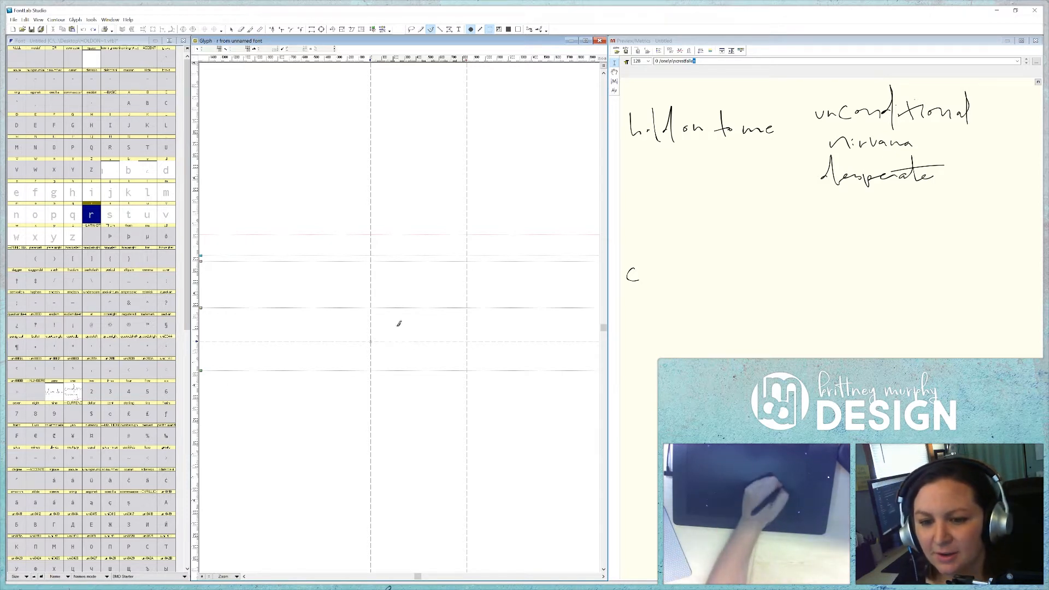
mouse_move(392, 320)
left_mouse_down()
mouse_move(413, 309)
mouse_move(408, 319)
left_mouse_up()
key("ctrl+z")
key("ctrl+z")
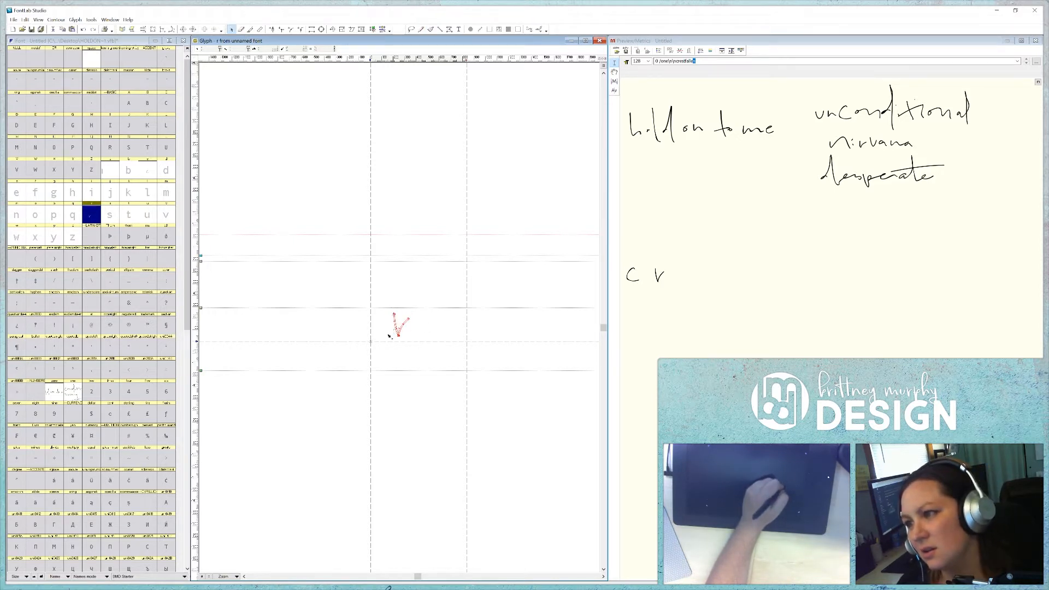
key("ctrl+z")
mouse_move(386, 315)
left_mouse_down()
mouse_move(399, 308)
mouse_move(406, 328)
left_mouse_up()
key("ctrl+z")
key("ctrl+z")
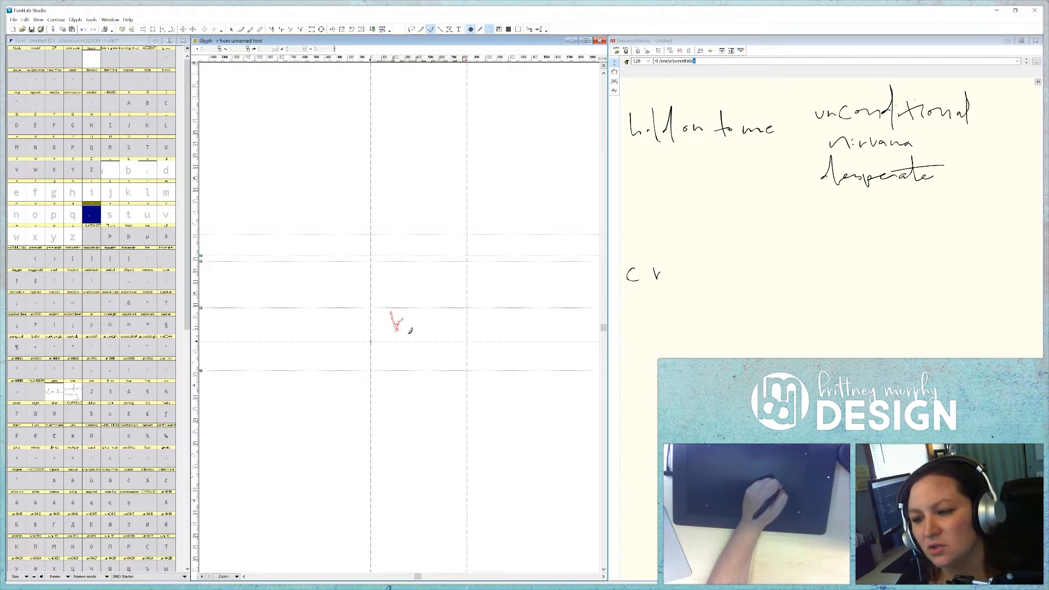
key("ctrl+z")
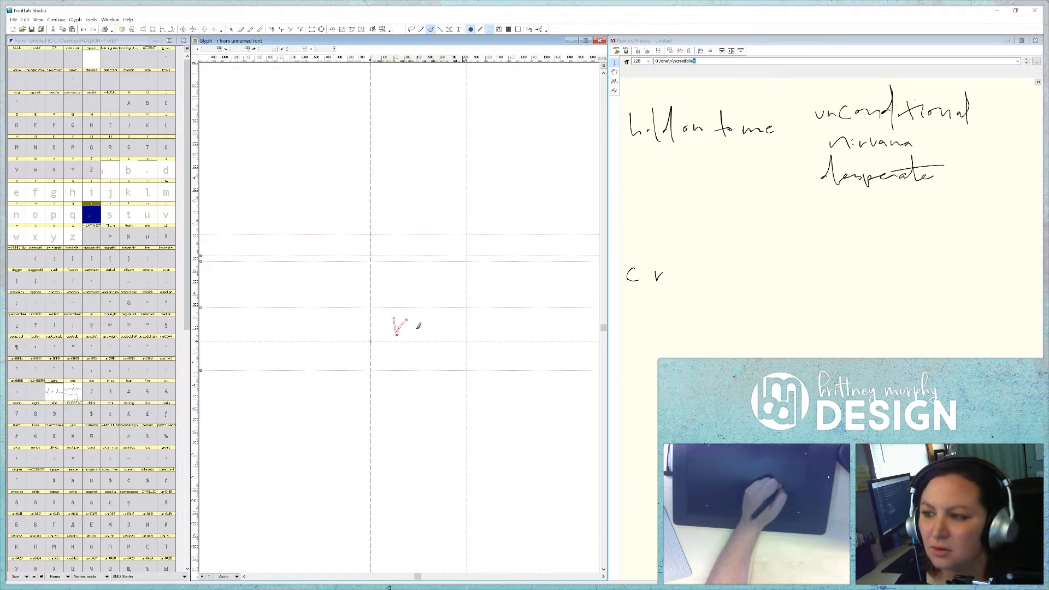
key("ctrl+z")
mouse_move(403, 309)
left_mouse_down()
mouse_move(421, 329)
mouse_move(411, 309)
mouse_move(410, 320)
left_mouse_up()
key("ctrl+z")
key("ctrl+z")
key("ctrl+z")
key("ctrl+z")
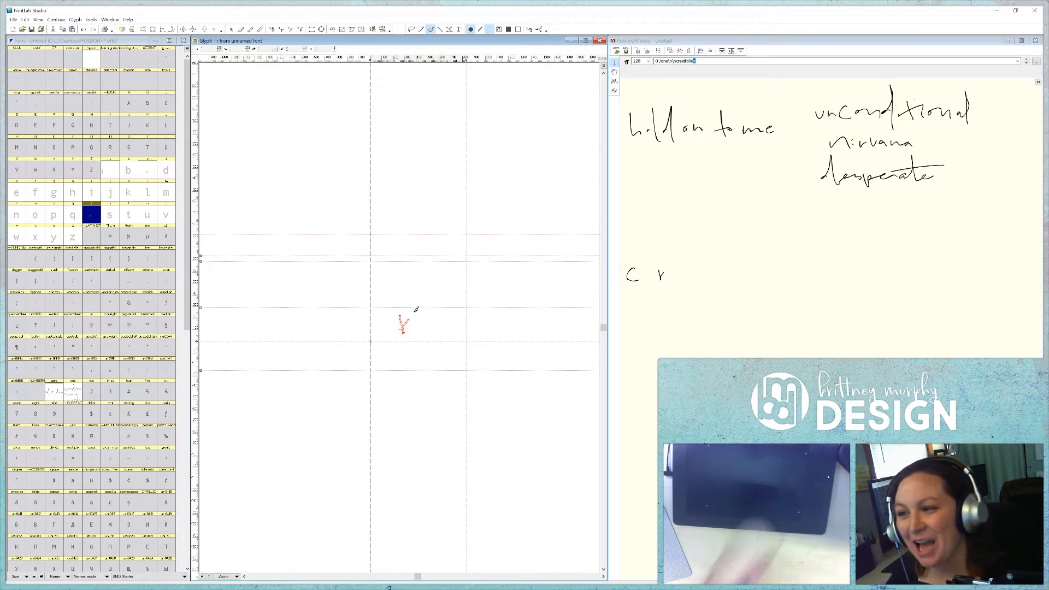
key("ctrl+z")
left_click_drag(411, 316, 431, 312)
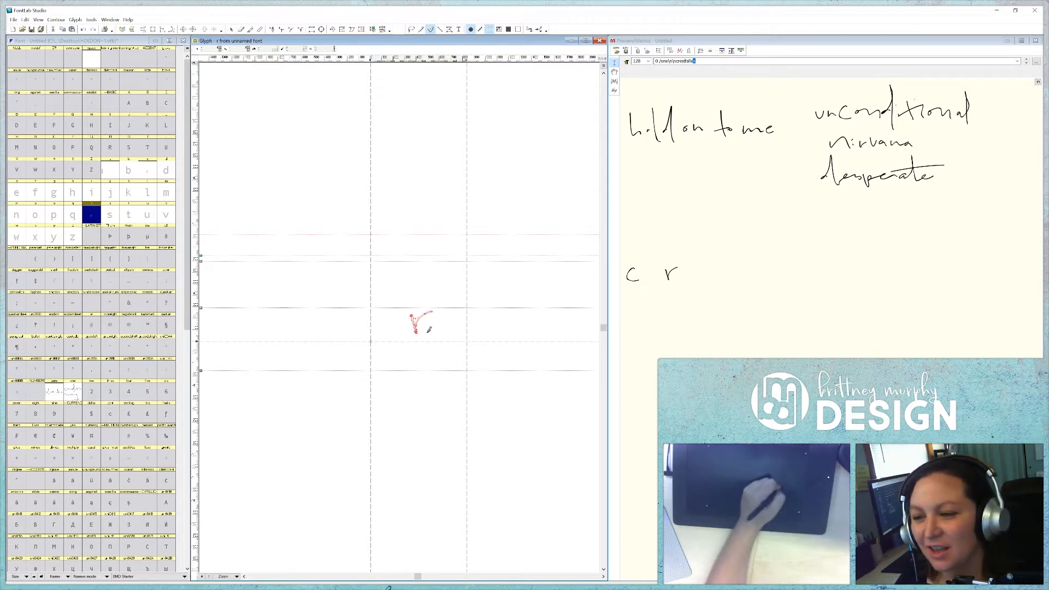
key("ctrl+z")
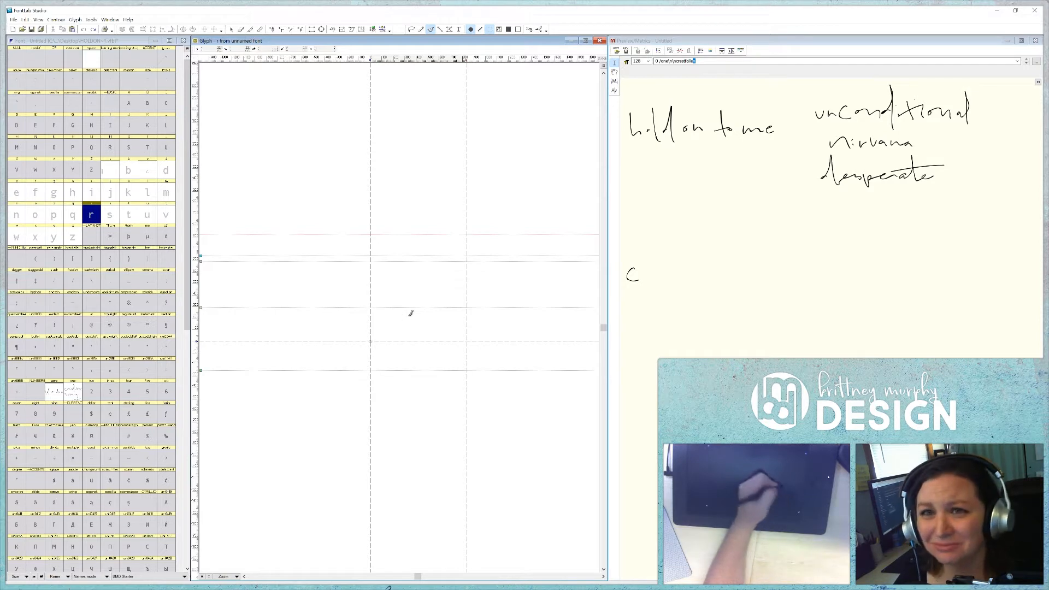
left_click_drag(403, 323, 433, 325)
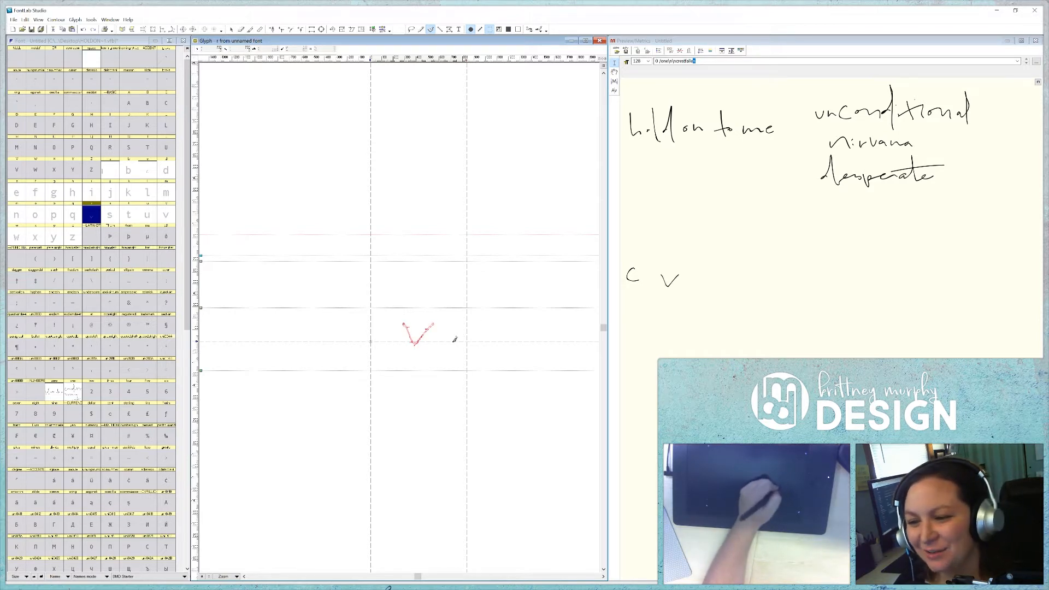
key("ctrl+z")
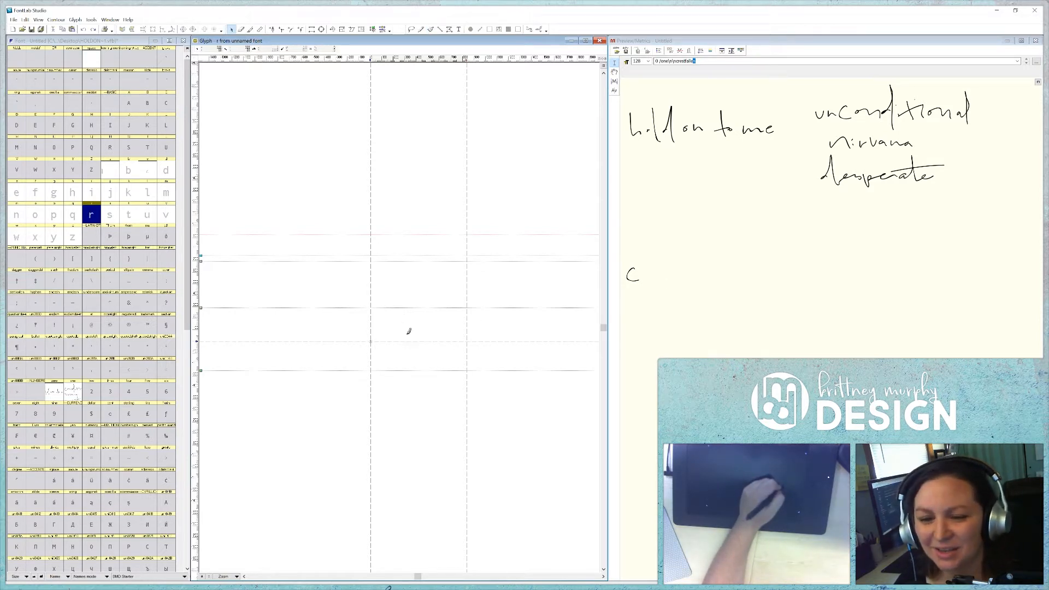
mouse_move(397, 319)
left_mouse_down()
mouse_move(405, 337)
mouse_move(412, 319)
left_mouse_up()
key("ctrl+z")
key("ctrl+z")
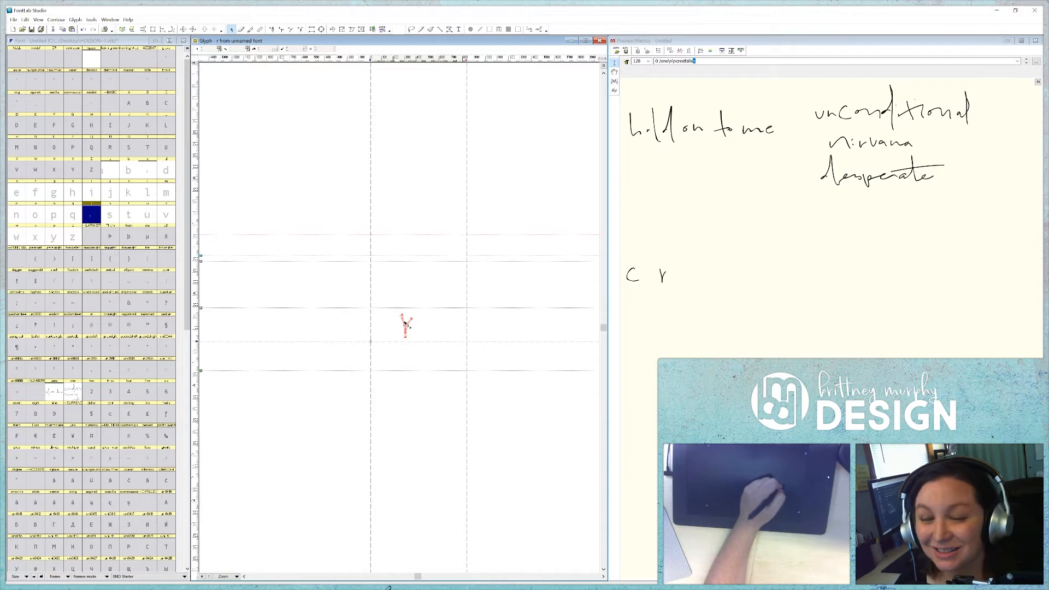
key("ctrl+z")
left_click_drag(400, 316, 434, 316)
key("ctrl+z")
key("ctrl+z")
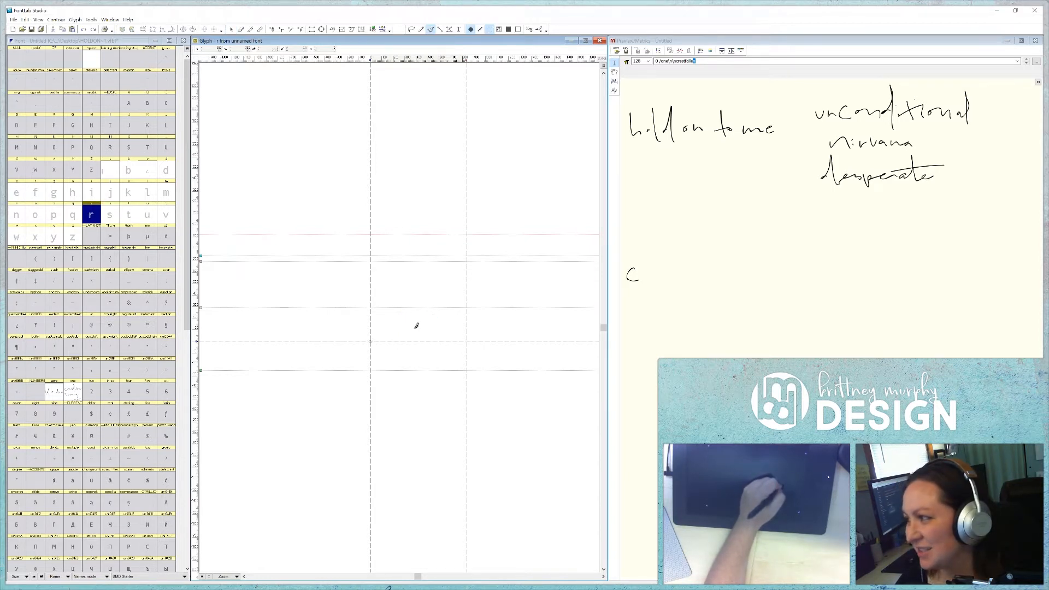
Draw a handwritten lowercase r freehand between the baseline and the x-height line, undoing strokes until the shape is satisfactory
mouse_move(391, 318)
left_mouse_down()
mouse_move(423, 312)
mouse_move(405, 323)
mouse_move(417, 317)
left_mouse_up()
key("ctrl+z")
key("ctrl+z")
key("ctrl+z")
key("ctrl+z")
key("ctrl+z")
key("ctrl+z")
key("ctrl+z")
key("ctrl+z")
key("ctrl+z")
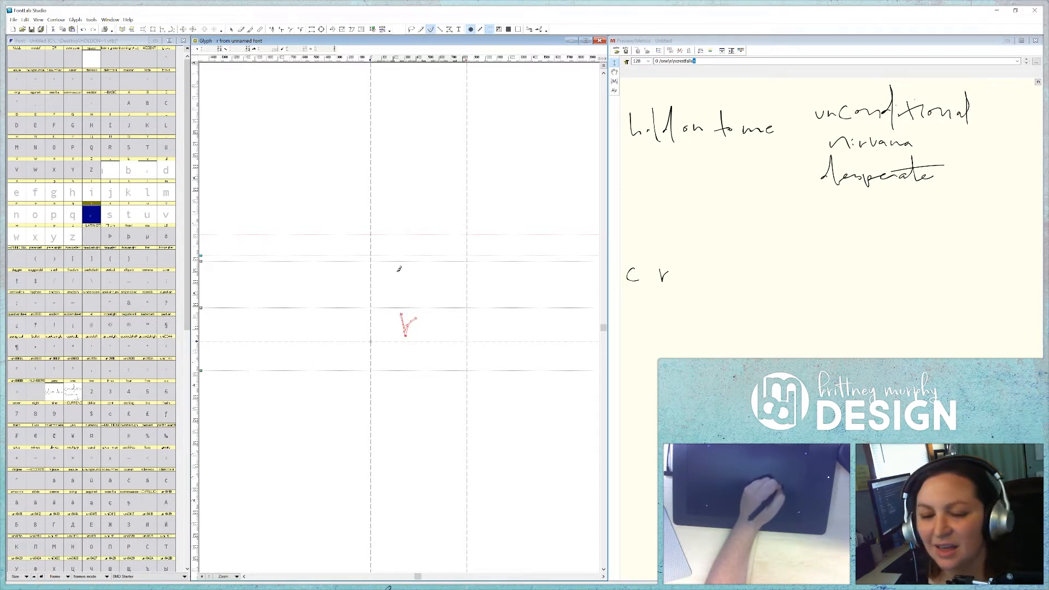
Shift the r outline left to just beside the origin line and narrow the advance width to just past its arm
left_click(232, 29)
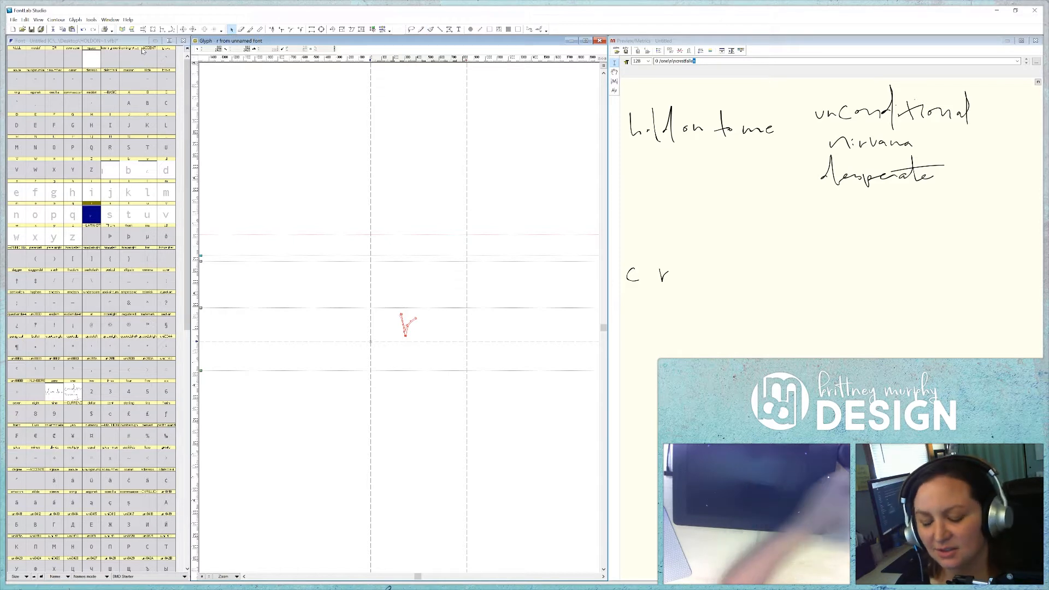
key("shift+Left")
key("shift+Left")
key("shift+Left")
key("shift+Left")
key("shift+Left")
key("shift+Left")
key("shift+Left")
key("shift+Left")
key("shift+Left")
key("shift+Left")
key("shift+Left")
key("shift+Left")
key("shift+Left")
key("shift+Left")
key("shift+Left")
key("shift+Left")
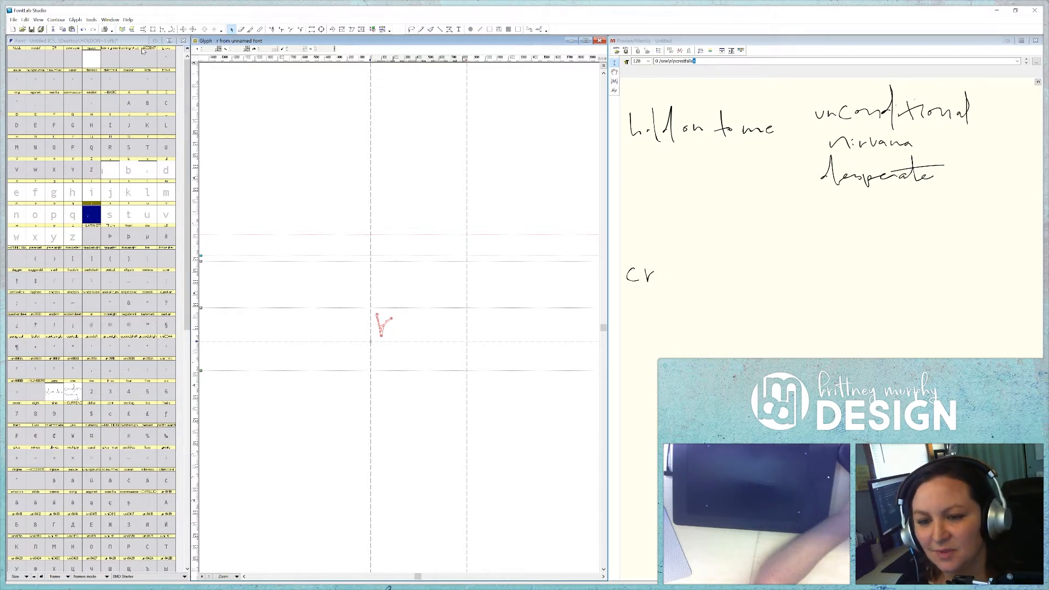
key("shift+Left")
key("shift+Left")
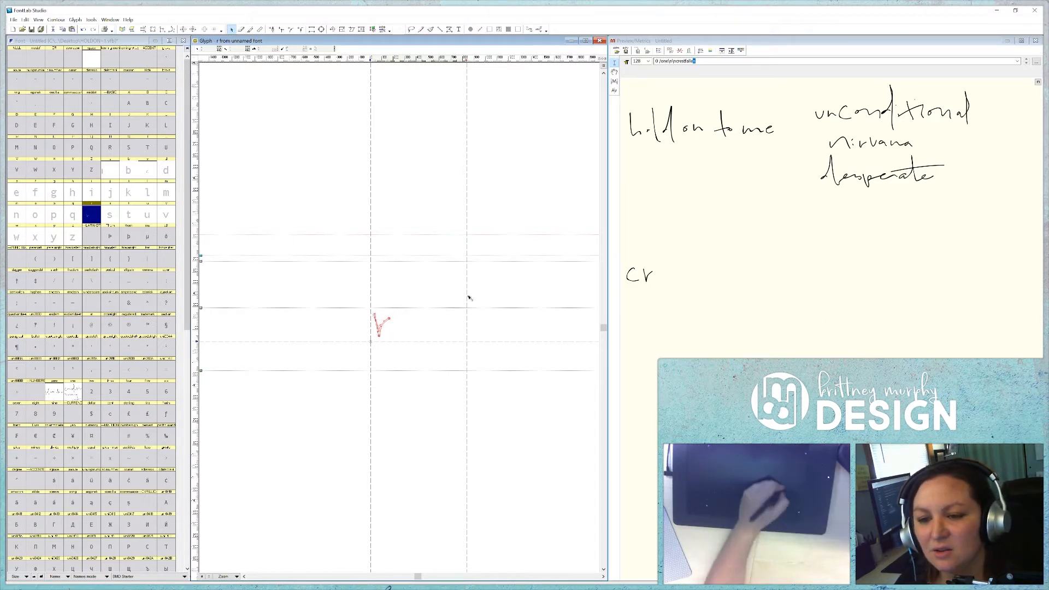
left_click_drag(466, 321, 396, 307)
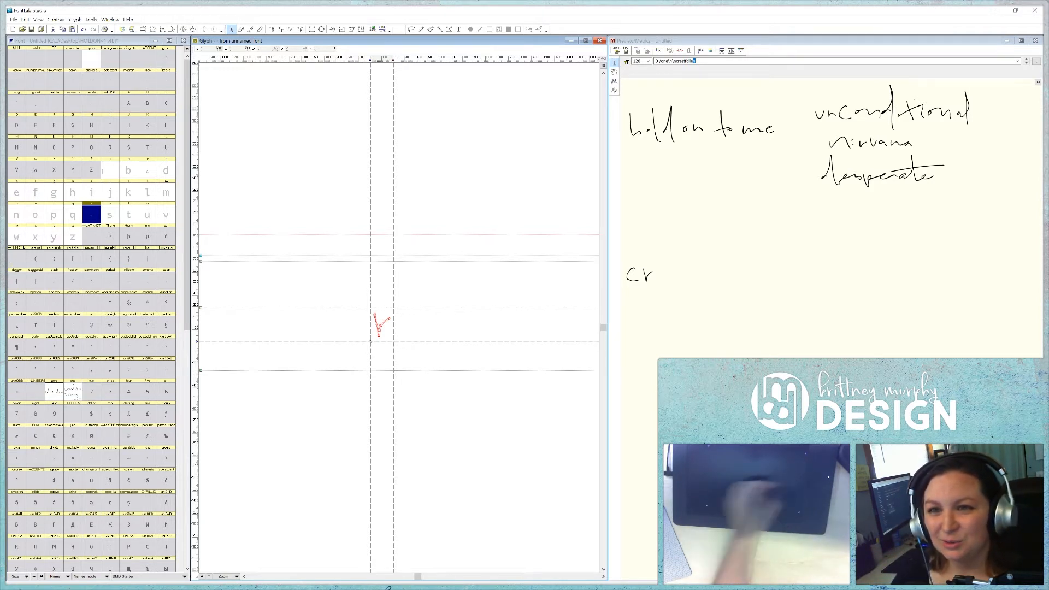
Activate the paint brush and open the lowercase e glyph for drawing
left_click(431, 30)
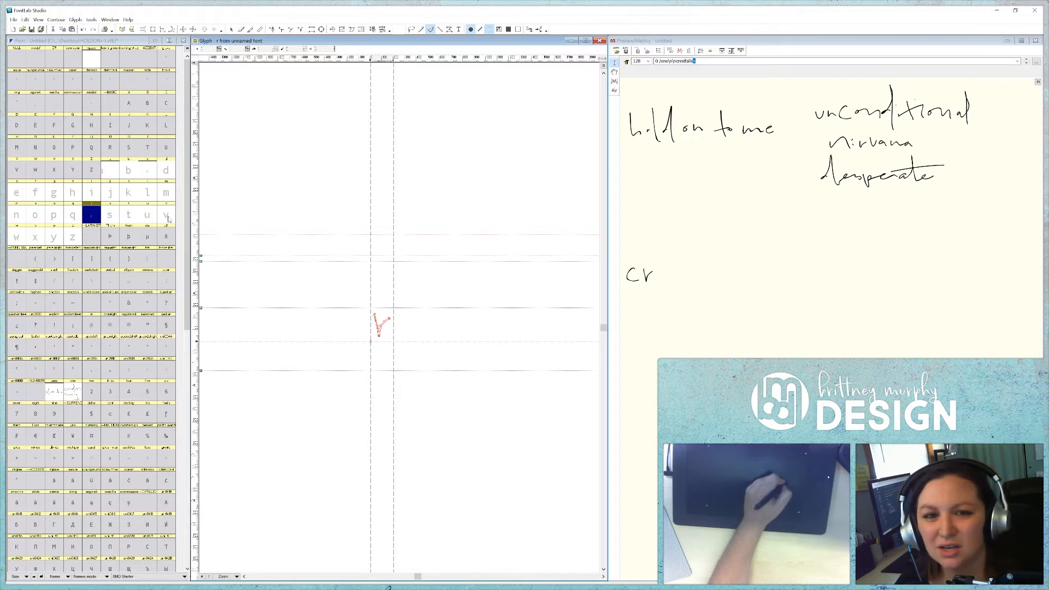
double_click(17, 195)
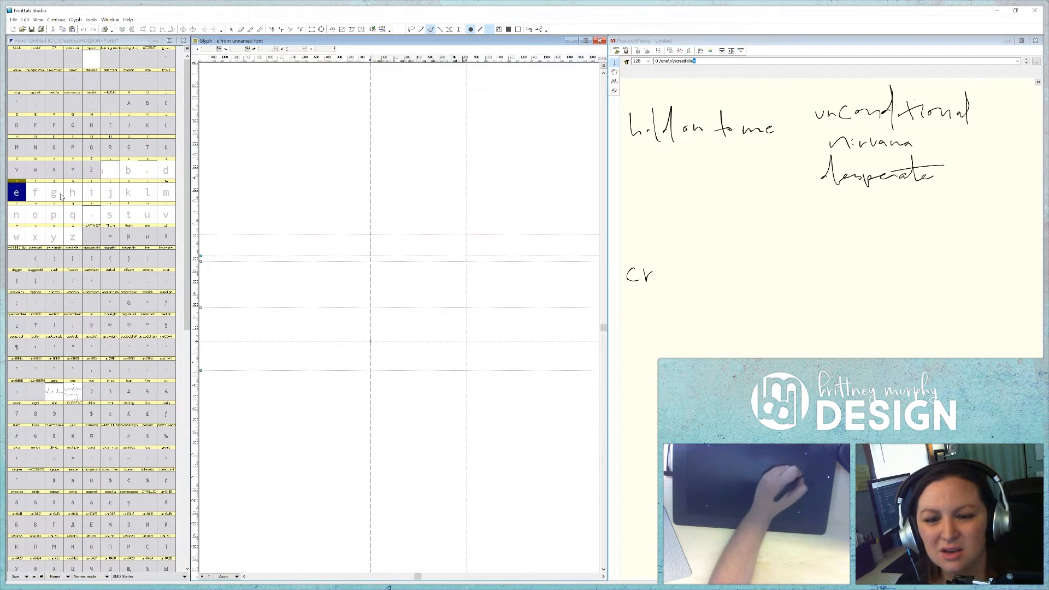
left_click(385, 327)
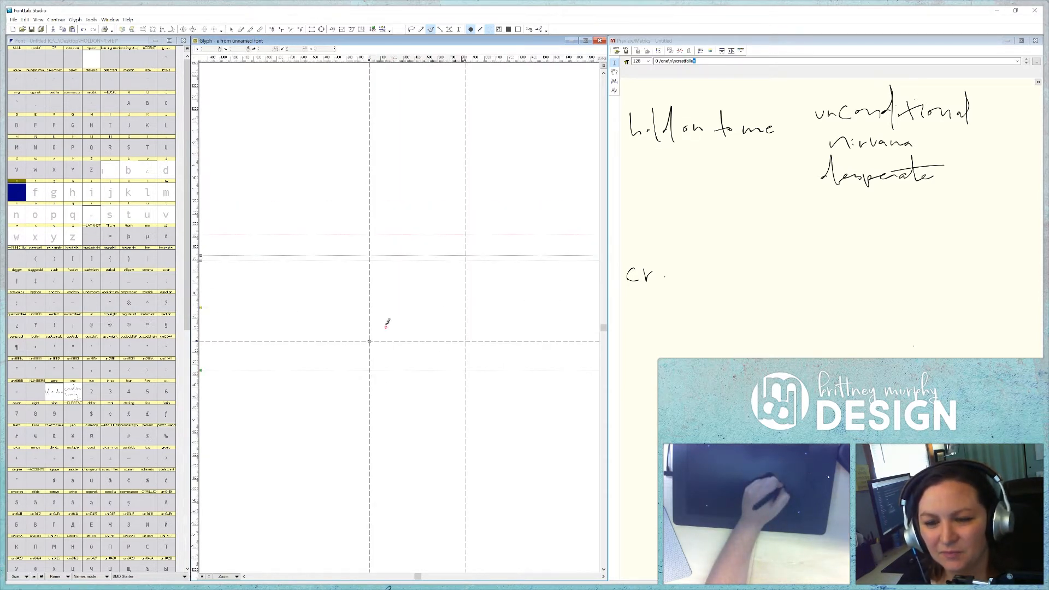
key("ctrl+z")
left_click_drag(383, 325, 395, 330)
key("ctrl+z")
left_click_drag(384, 320, 398, 326)
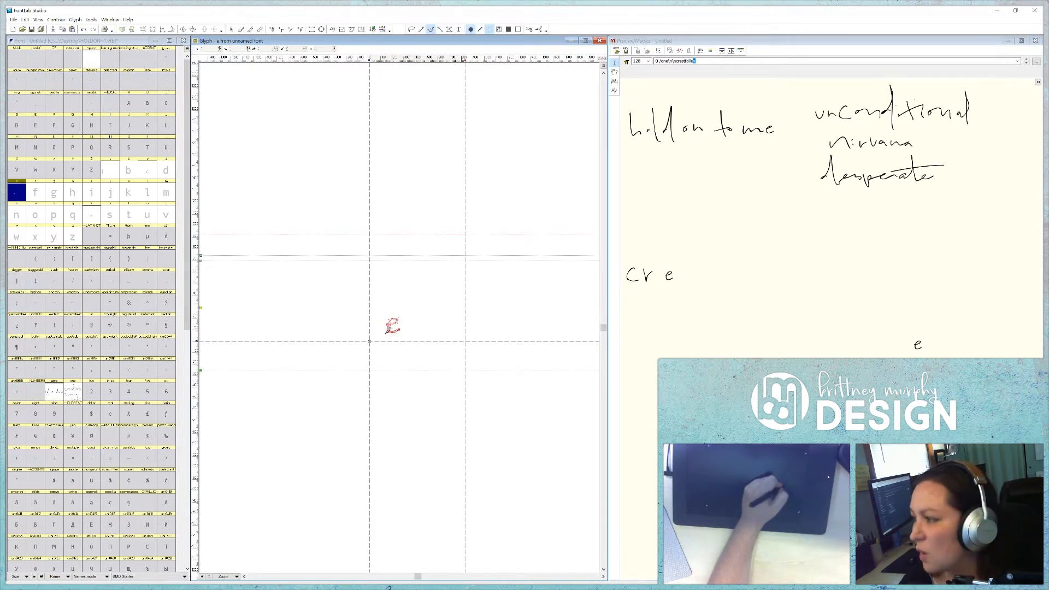
key("ctrl+z")
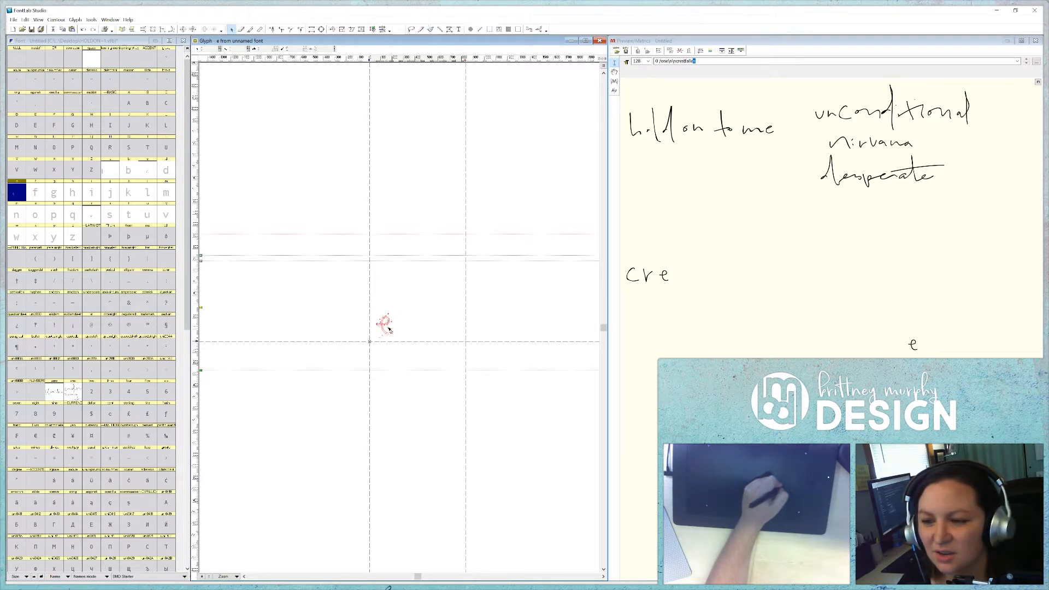
key("ctrl+z")
left_click_drag(384, 320, 397, 328)
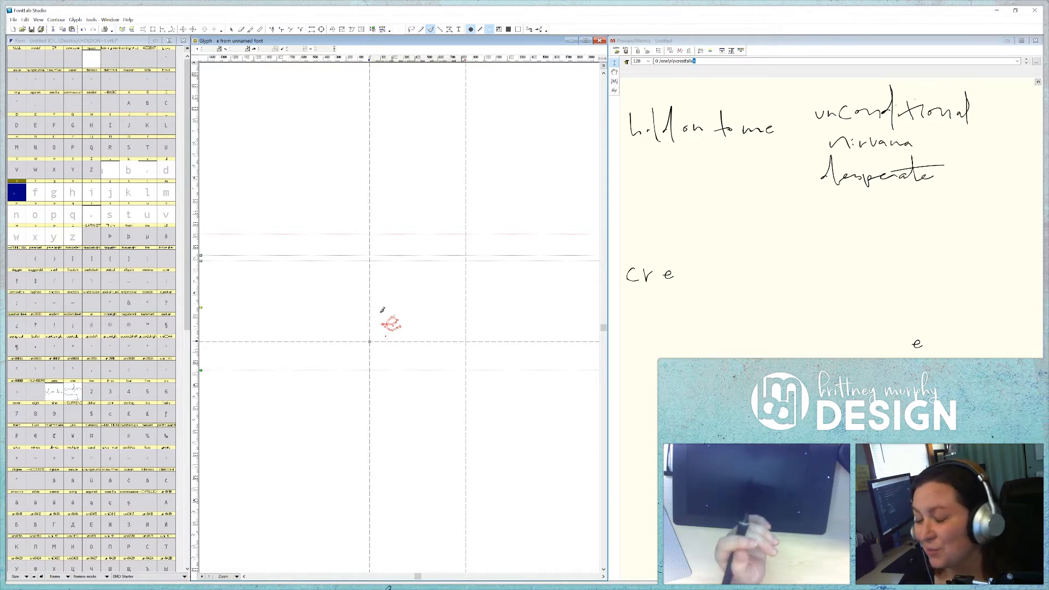
key("Delete")
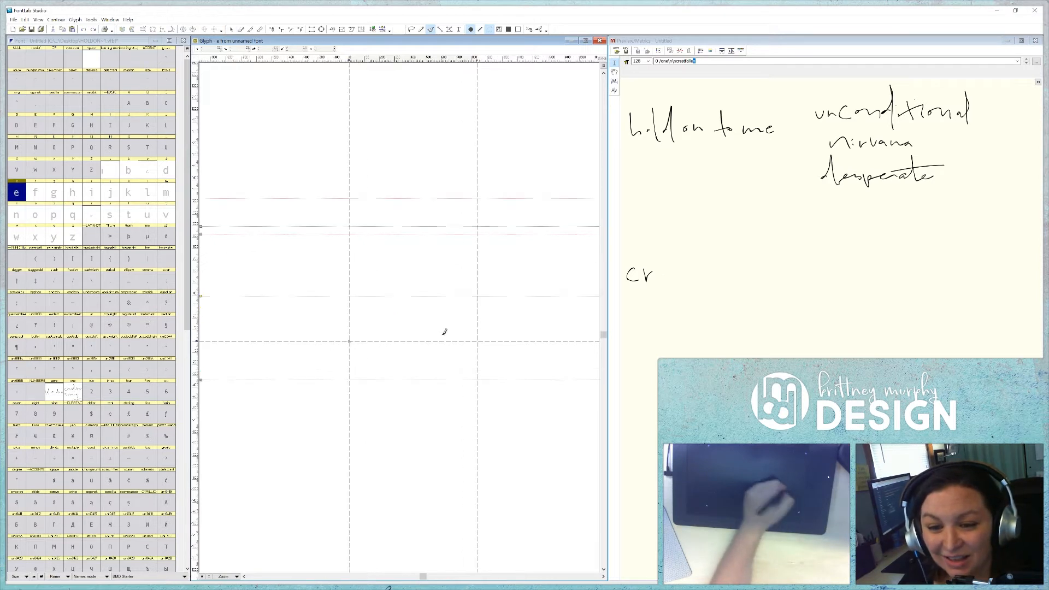
key("Delete")
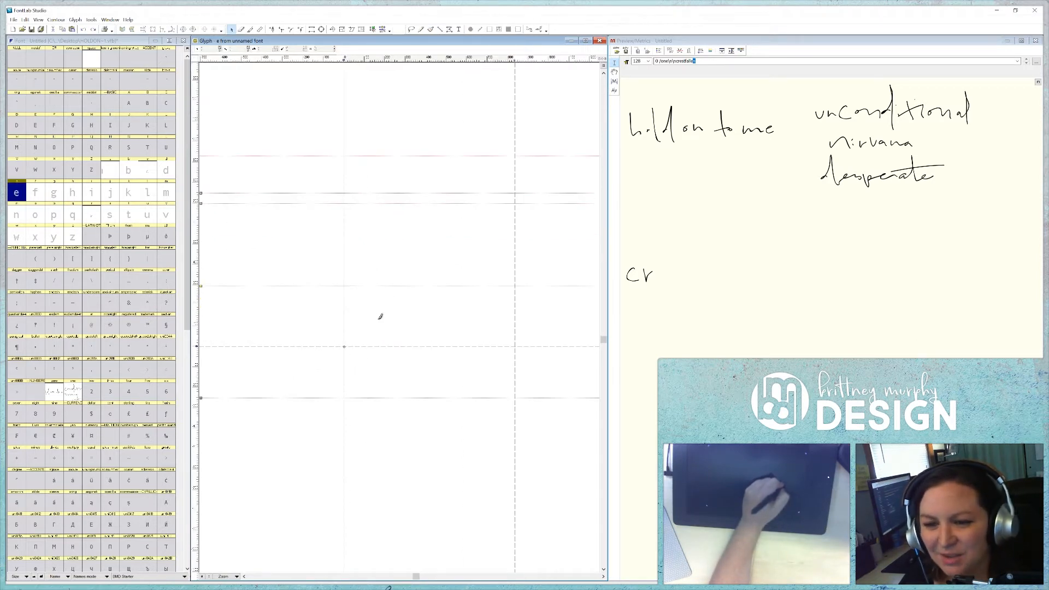
left_click_drag(374, 322, 398, 318)
key("Delete")
scroll(385, 322, "down", 1)
key("Delete")
key("Delete")
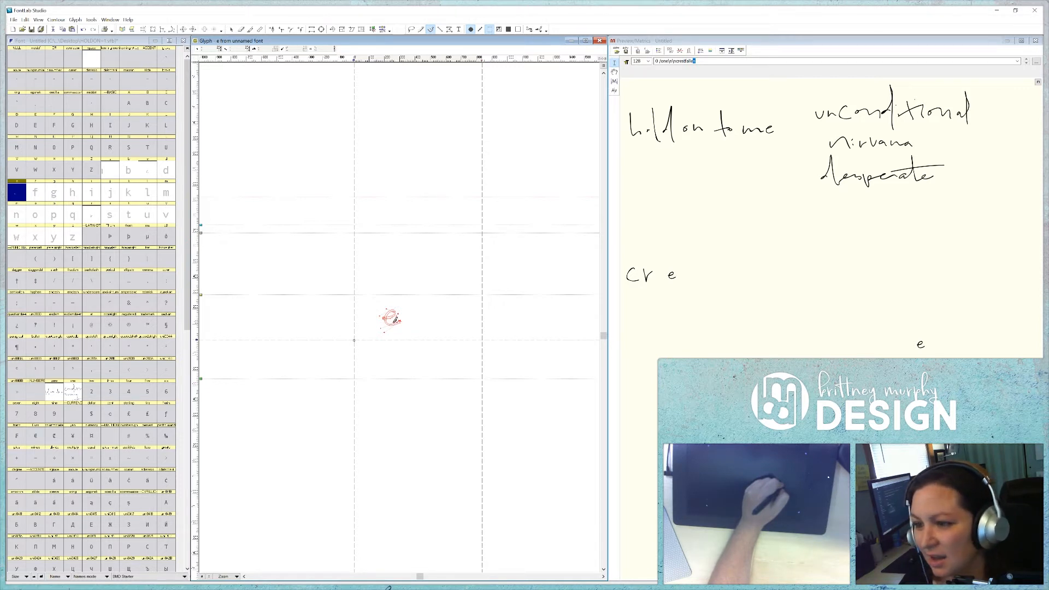
key("Delete")
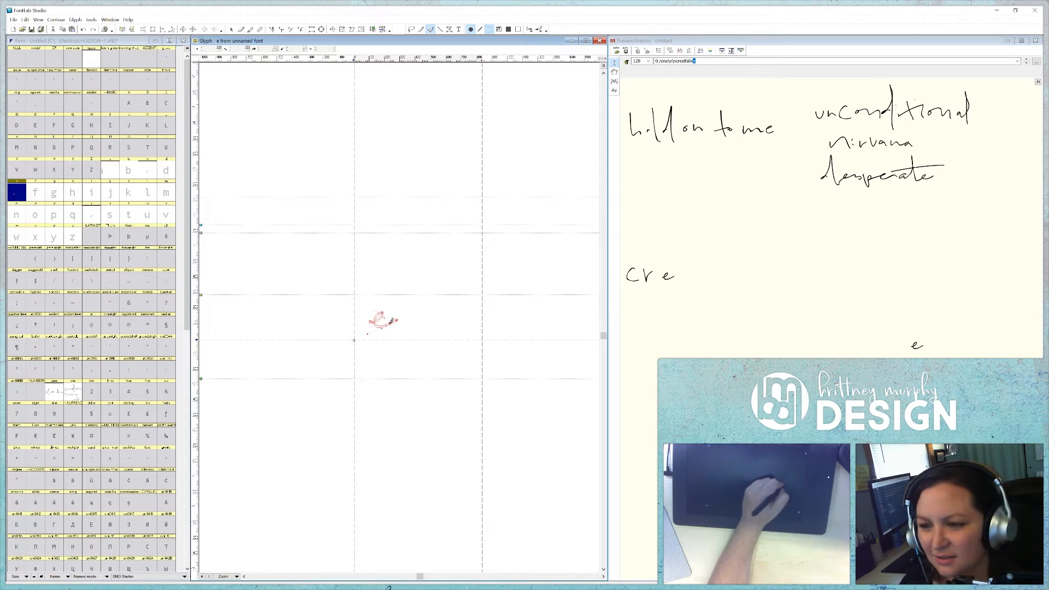
key("ctrl+z")
Draw a handwritten lowercase e freehand above the baseline, undoing strokes until the shape is satisfactory
left_click_drag(371, 322, 397, 316)
key("ctrl+z")
key("ctrl+z")
key("ctrl+z")
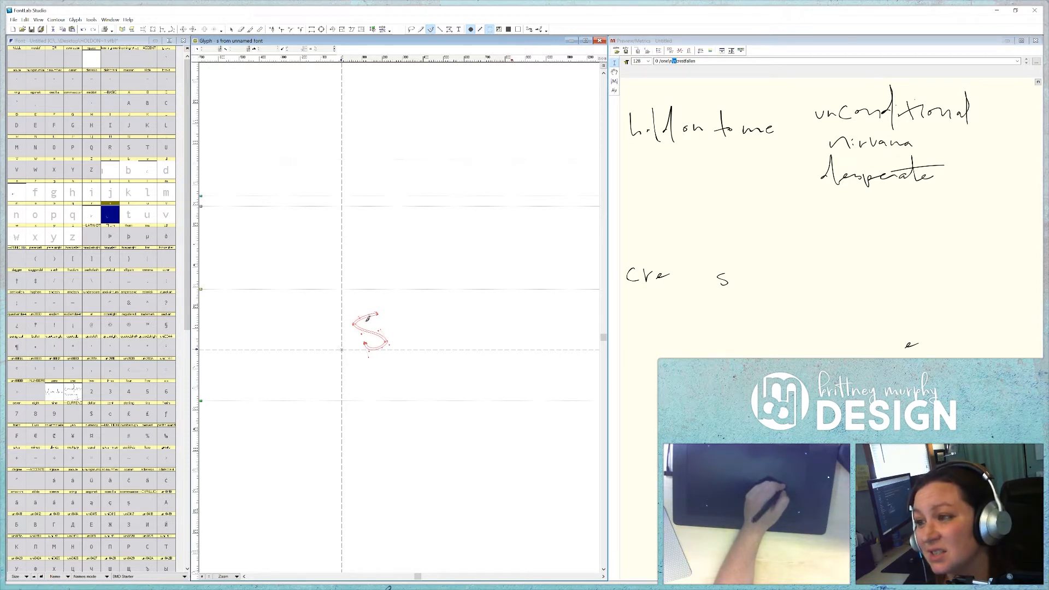
Undo the drawn s and redraw it freehand between the baseline and the x-height line, close to the origin line
key("1")
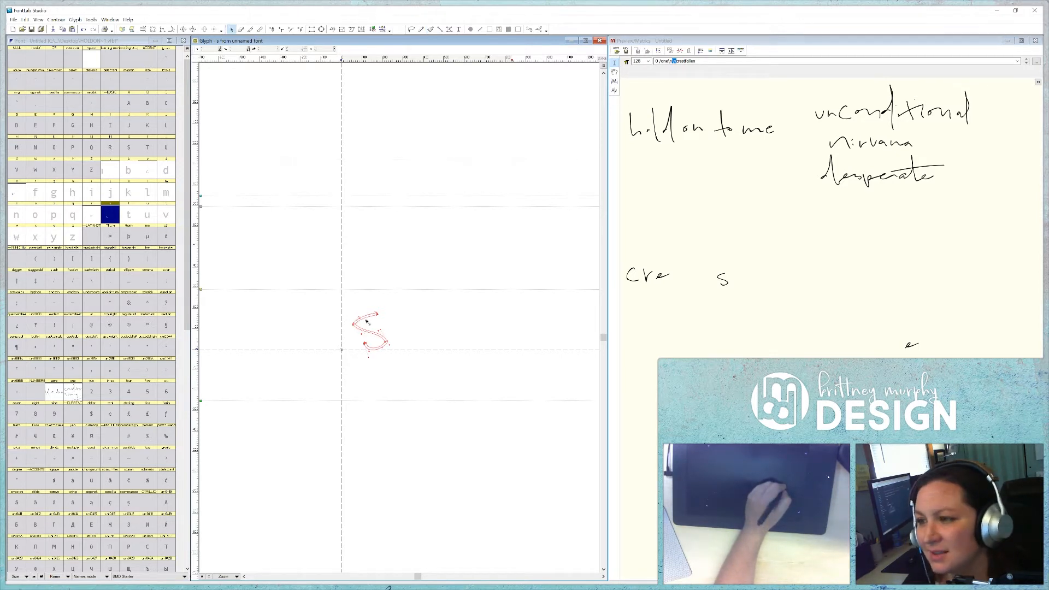
key("ctrl+z")
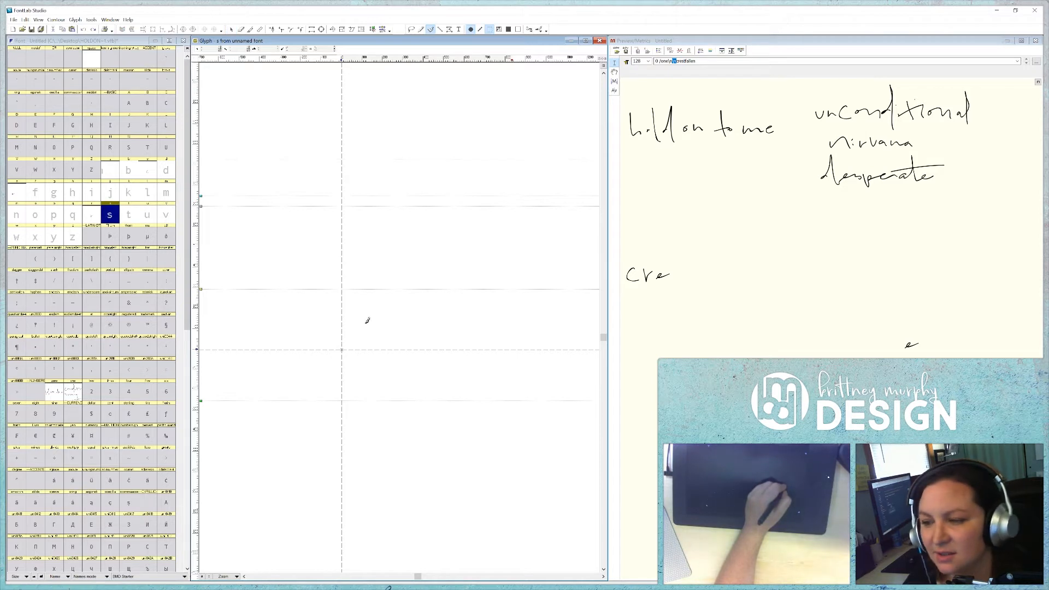
left_click_drag(370, 318, 367, 343)
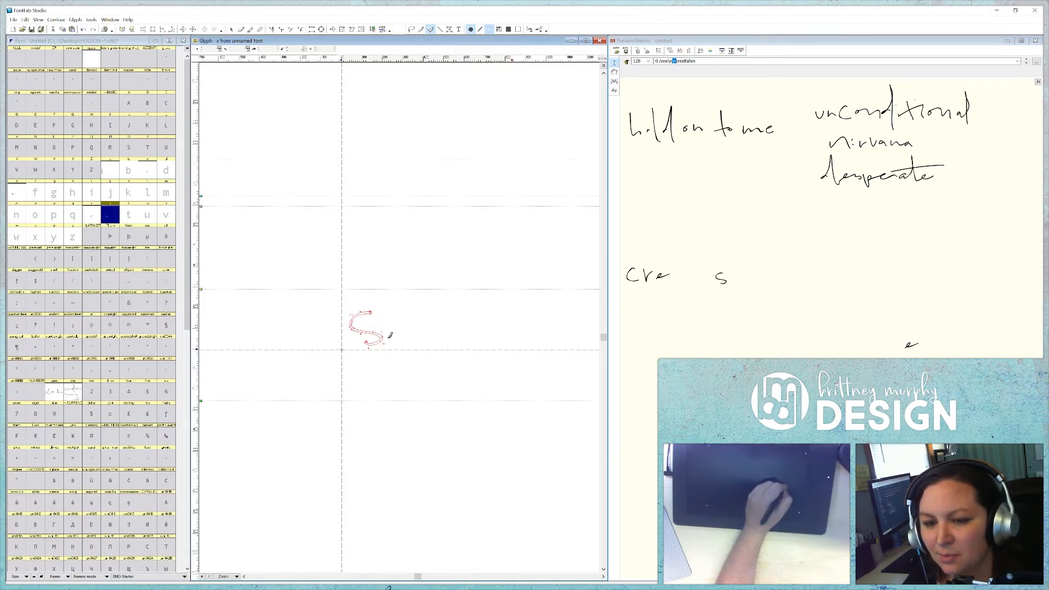
Redraw the lowercase s freehand just above the baseline, undoing attempts until its curves look right
key("ctrl+z")
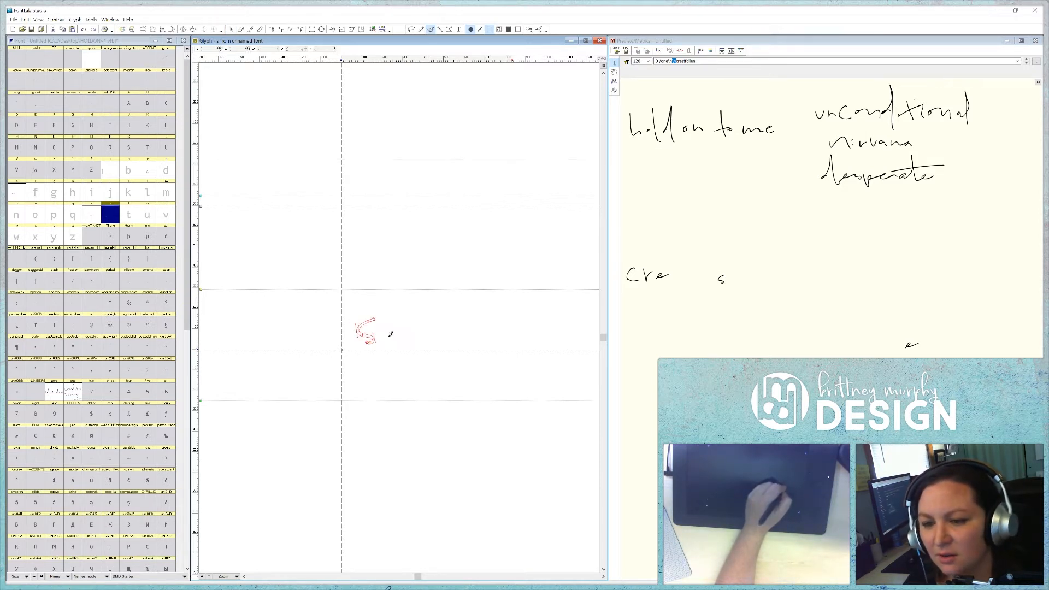
key("ctrl+z")
mouse_move(386, 316)
left_mouse_down()
mouse_move(358, 343)
mouse_move(371, 343)
left_mouse_up()
key("ctrl+z")
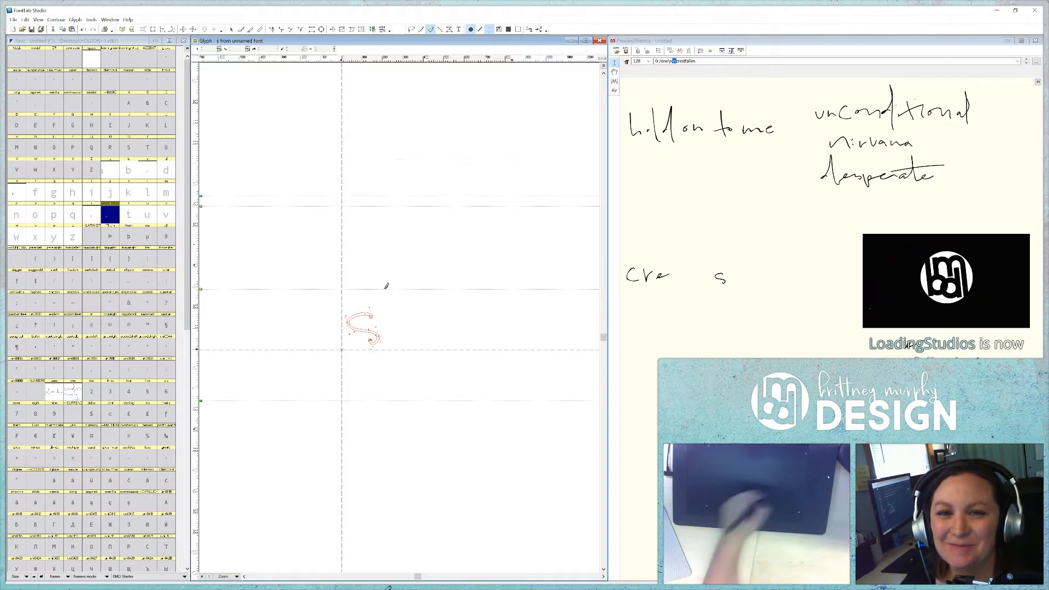
Shift the s outline up and slightly left to the origin line, and narrow its advance width to its outer edge
left_click(231, 29)
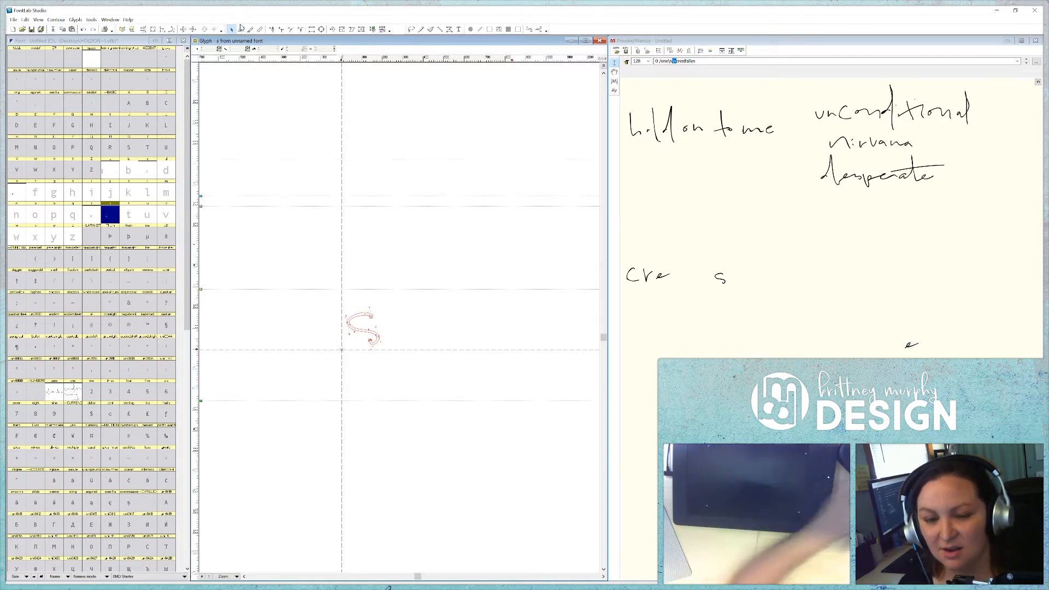
key("shift+Up")
key("shift+Up")
key("shift+Up")
key("shift+Up")
key("shift+Left")
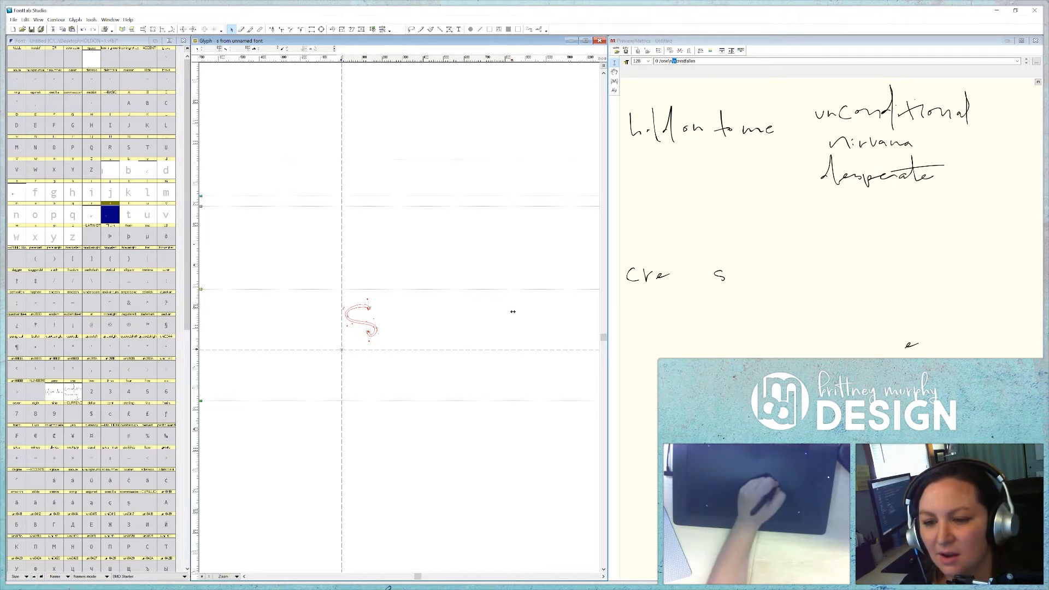
left_click_drag(512, 311, 380, 311)
Open the lowercase e glyph and narrow its advance width to the end of its exit stroke
left_click(129, 192)
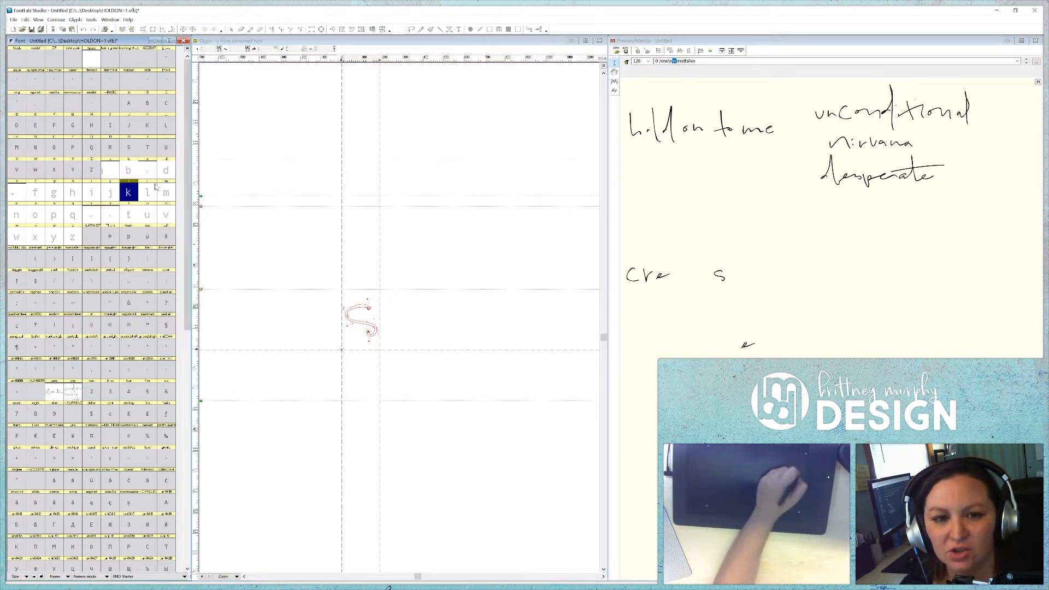
double_click(16, 193)
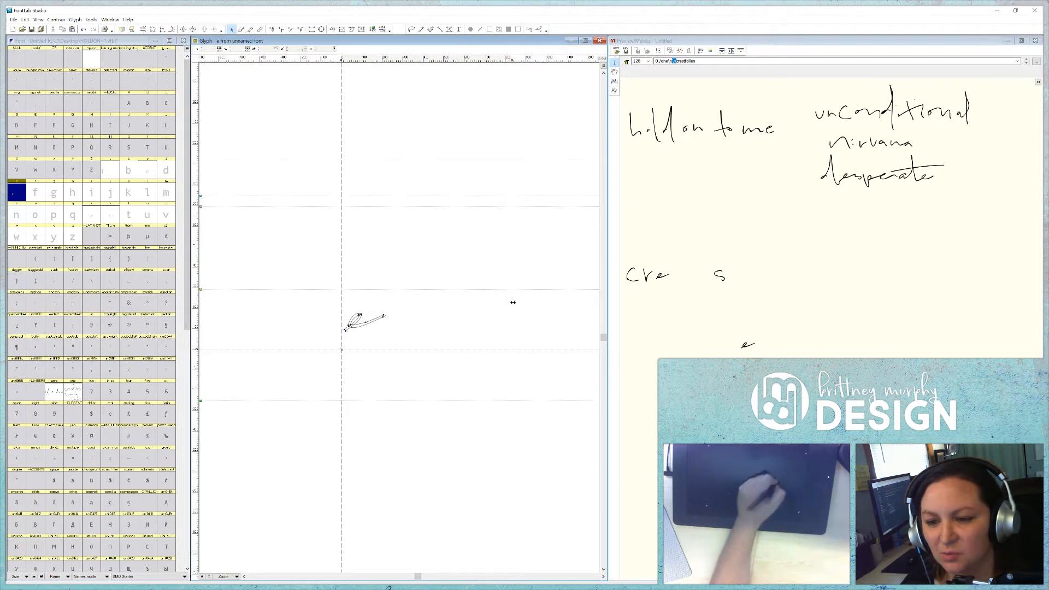
left_click_drag(498, 298, 380, 310)
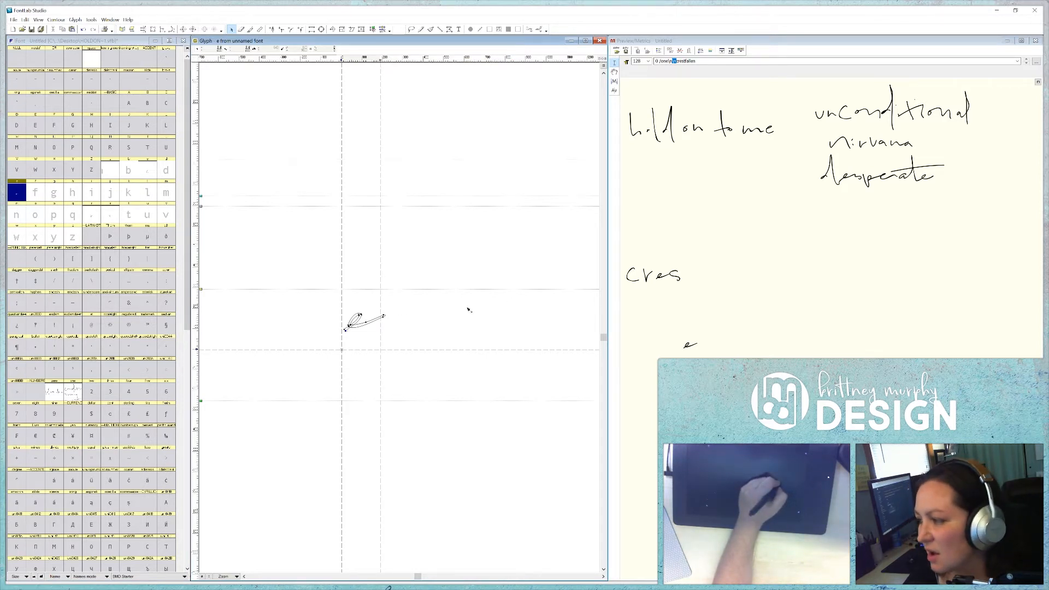
Open the lowercase t glyph and try out freehand t shapes with the paint brush, undoing each attempt
double_click(129, 216)
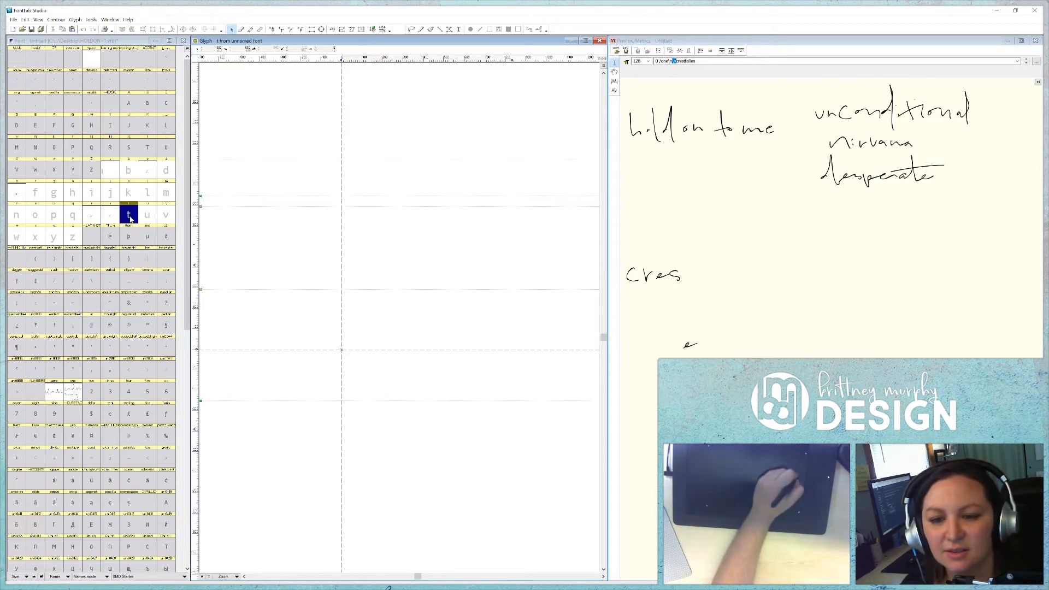
left_click(430, 29)
mouse_move(367, 278)
left_mouse_down()
mouse_move(364, 337)
mouse_move(373, 314)
left_mouse_up()
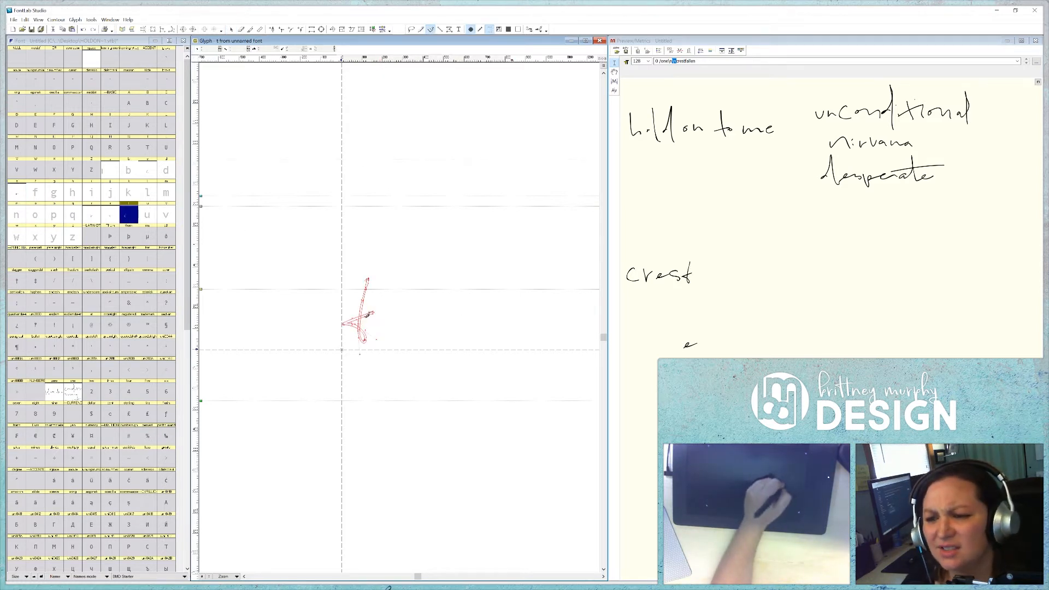
key("ctrl+z")
mouse_move(360, 277)
left_mouse_down()
mouse_move(366, 327)
mouse_move(379, 312)
mouse_move(349, 309)
mouse_move(373, 342)
mouse_move(399, 300)
left_mouse_up()
key("ctrl+z")
key("ctrl+z")
key("ctrl+z")
key("ctrl+z")
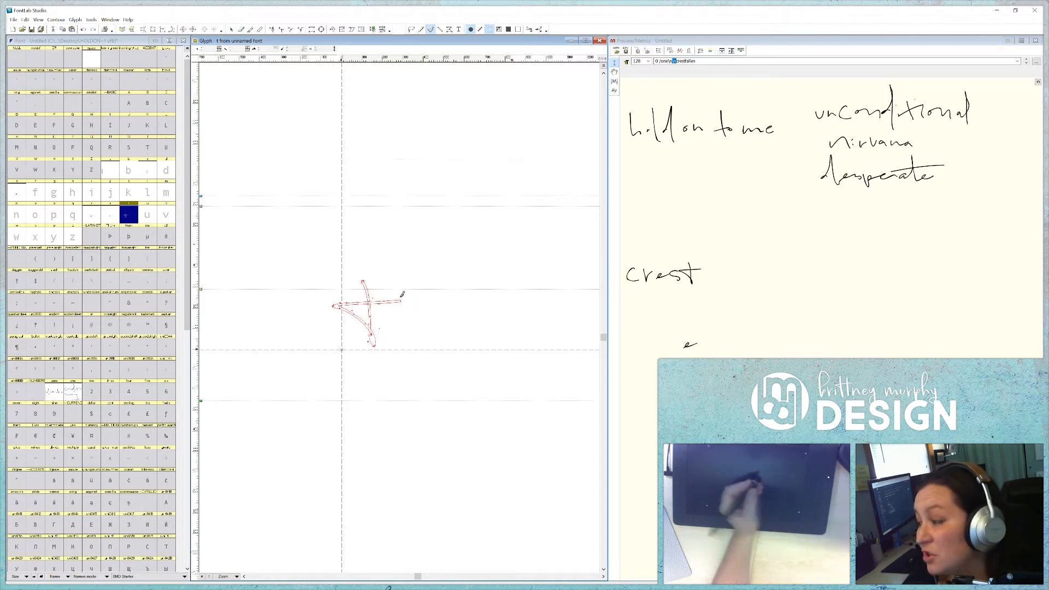
key("ctrl+z")
Draw a tall lowercase t freehand by the origin line, undoing and repeating until its crossbar sits near the x-height line
left_click_drag(366, 273, 377, 338)
mouse_move(329, 291)
left_mouse_down()
mouse_move(389, 284)
mouse_move(371, 345)
left_mouse_up()
key("ctrl+z")
mouse_move(340, 296)
left_mouse_down()
mouse_move(390, 287)
mouse_move(370, 339)
mouse_move(396, 288)
mouse_move(359, 344)
left_mouse_up()
key("ctrl+z")
key("ctrl+z")
mouse_move(322, 289)
left_mouse_down()
mouse_move(379, 280)
mouse_move(371, 346)
left_mouse_up()
key("ctrl+z")
mouse_move(335, 303)
left_mouse_down()
mouse_move(380, 293)
mouse_move(375, 323)
mouse_move(387, 298)
left_mouse_up()
key("ctrl+z")
key("ctrl+z")
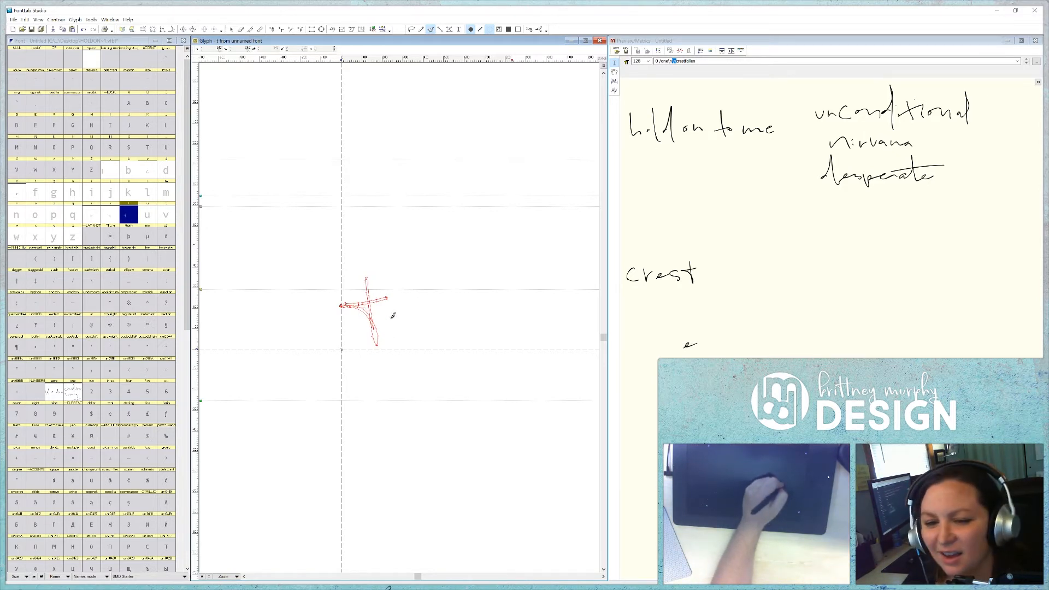
key("ctrl+z")
mouse_move(359, 276)
left_mouse_down()
mouse_move(360, 332)
mouse_move(355, 277)
mouse_move(370, 321)
mouse_move(389, 273)
mouse_move(371, 328)
mouse_move(385, 280)
left_mouse_up()
key("ctrl+z")
key("ctrl+z")
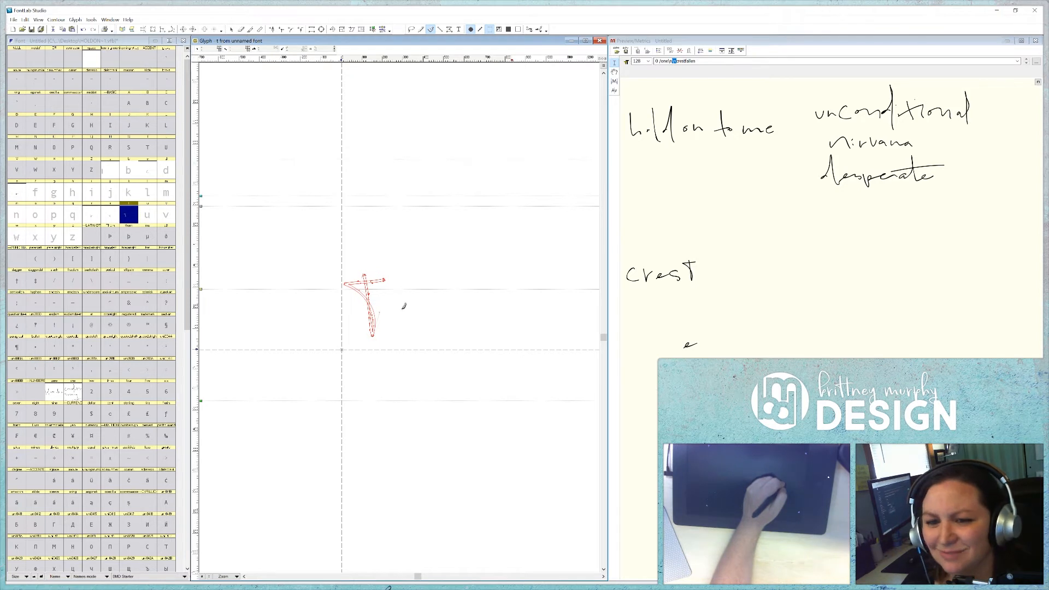
Shift the t outline down and left so its foot nears the baseline and its crossbar starts at the origin line
left_click(232, 29)
key("shift+Down")
key("shift+Down")
key("shift+Down")
key("shift+Down")
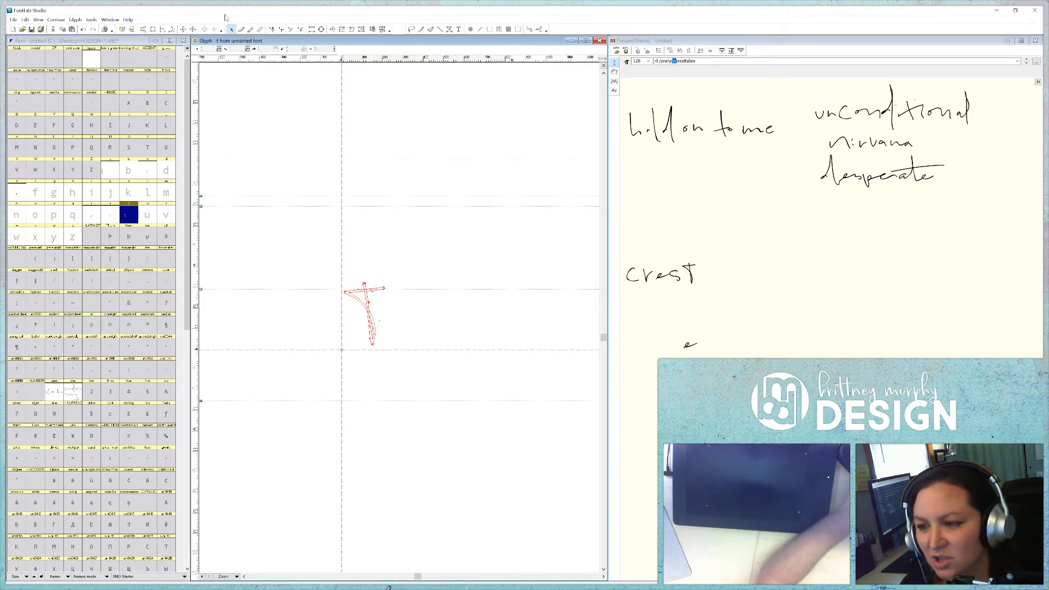
key("shift+Left")
key("shift+Down")
key("shift+Left")
key("shift+Left")
key("shift+Left")
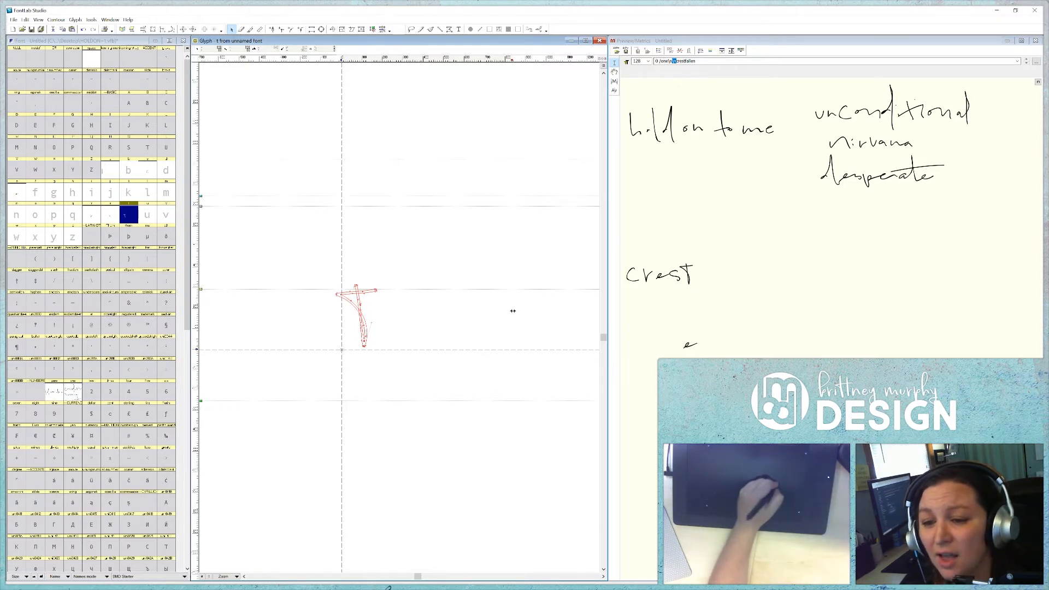
Narrow the t's advance width to the crossbar's right end and extend its stem upward above the x-height line
left_click_drag(513, 309, 376, 307)
left_click_drag(356, 285, 359, 273)
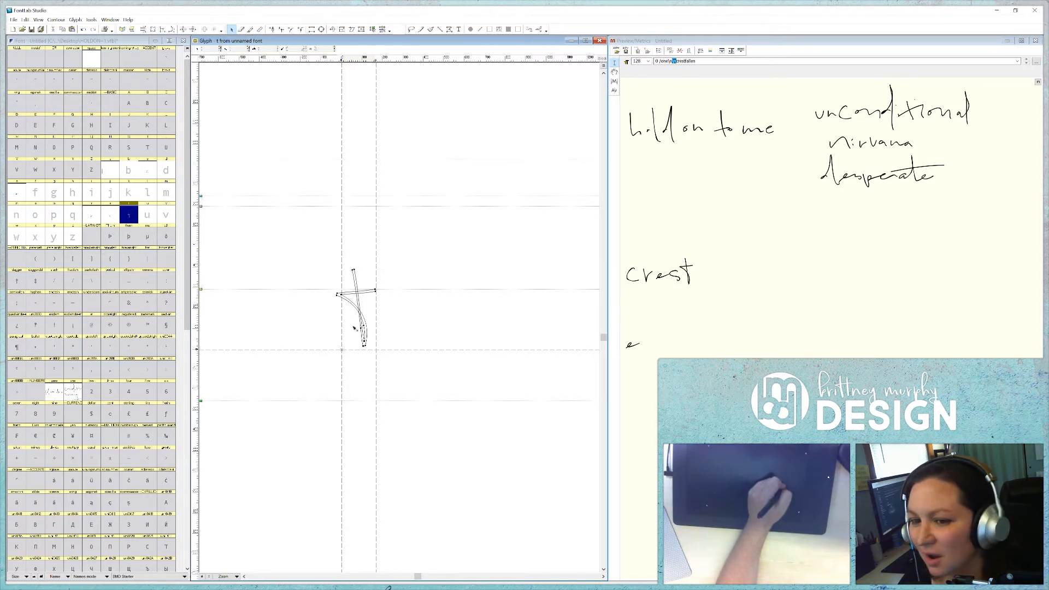
Try brushing a freehand i and further letter strokes beside the t, and undo them all
left_click(433, 30)
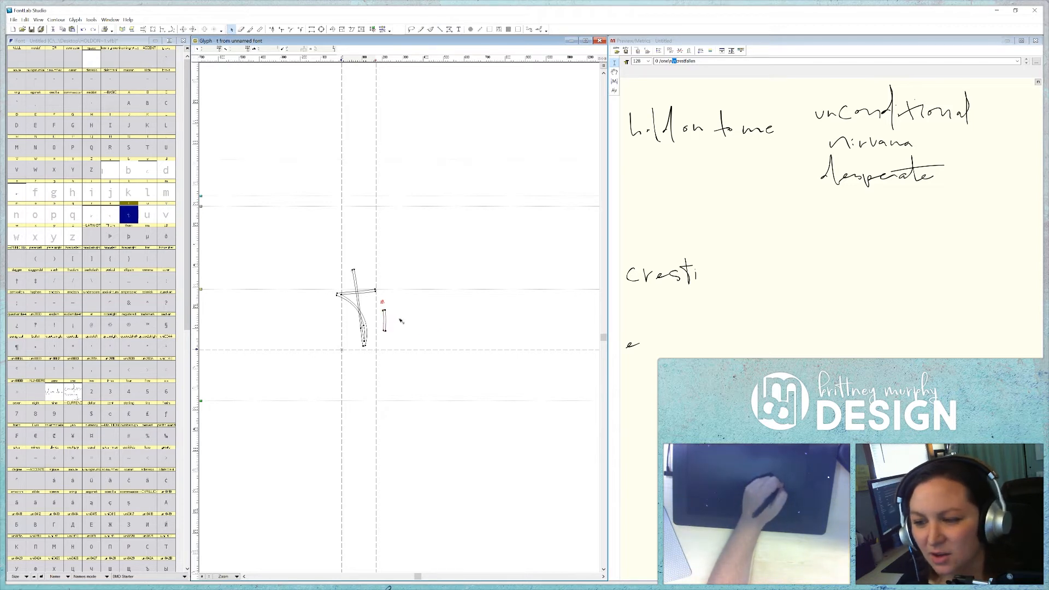
key("ctrl+z")
key("ctrl+z")
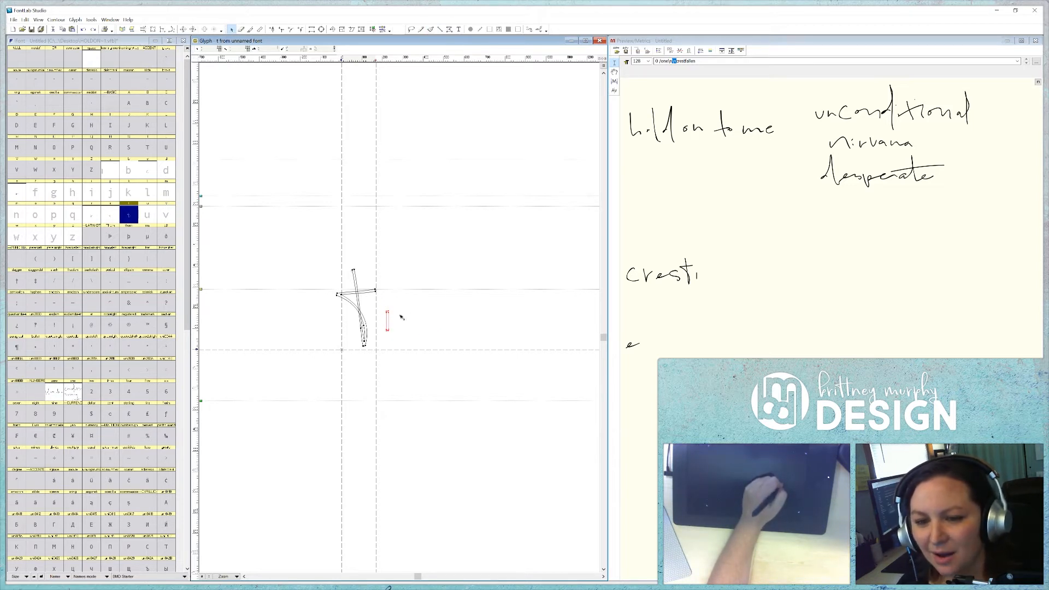
key("ctrl+z")
left_click_drag(386, 311, 388, 333)
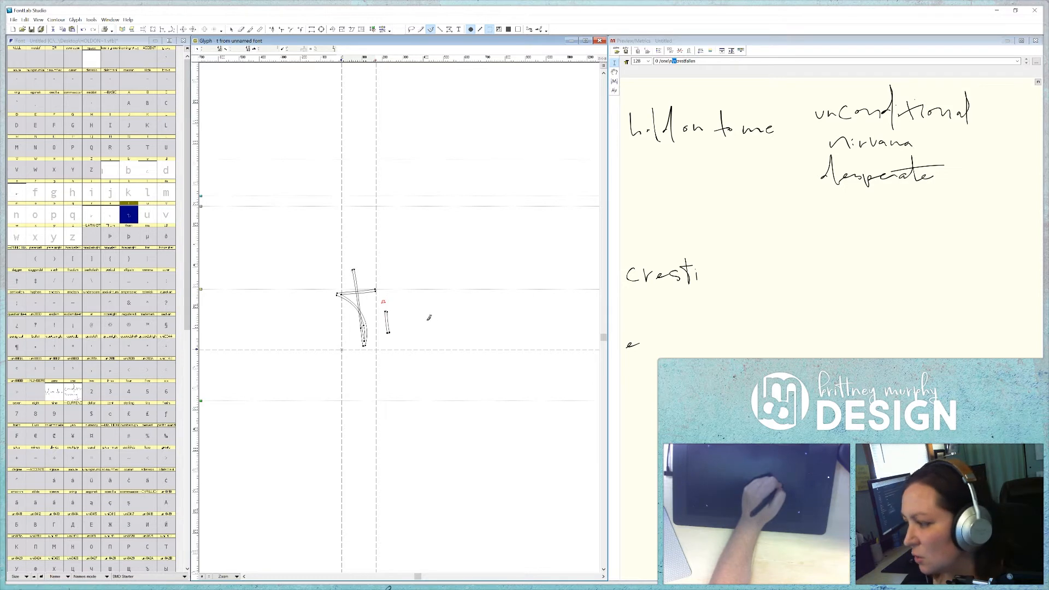
key("ctrl+z")
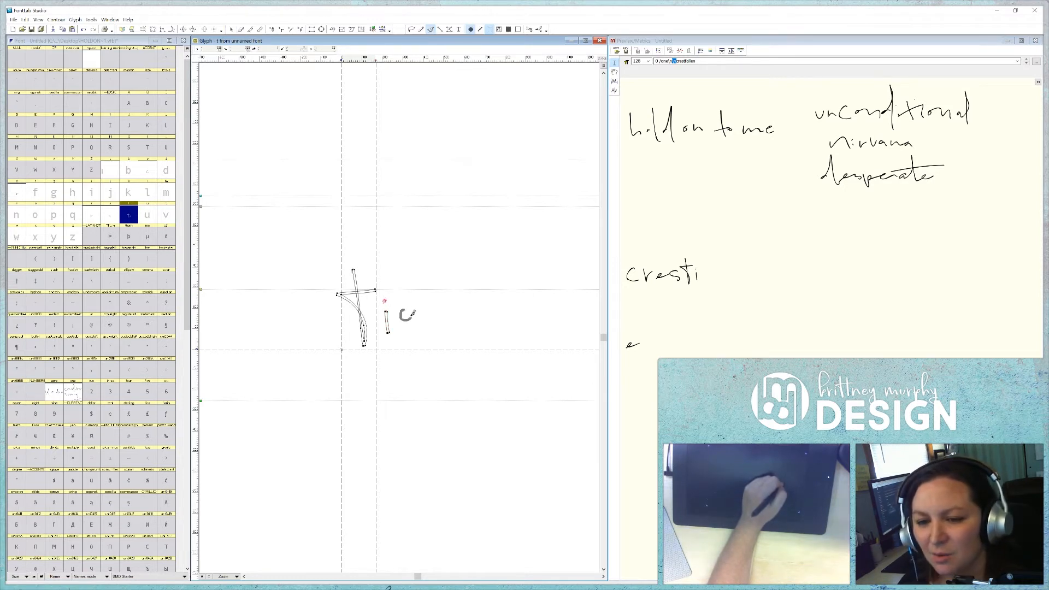
left_click_drag(413, 314, 448, 327)
key("ctrl+z")
key("ctrl+z")
key("ctrl+z")
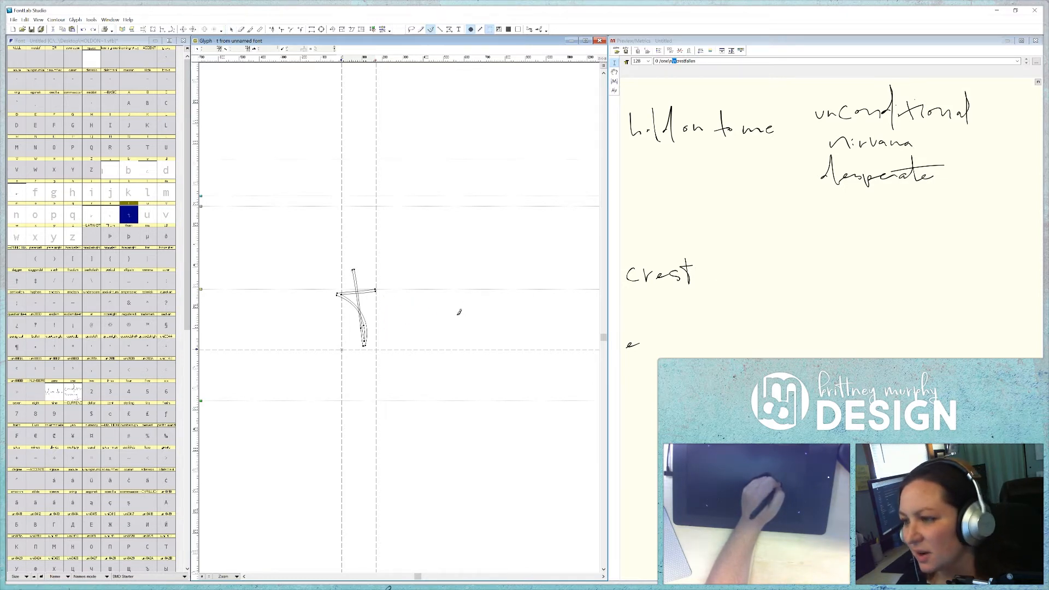
key("1")
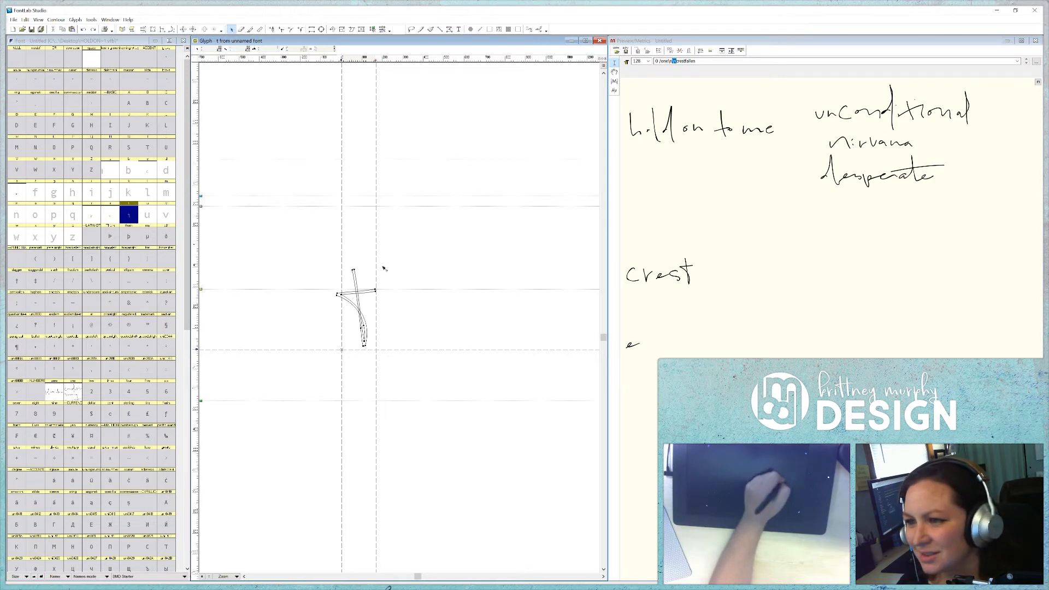
Draw an alternative lowercase t freehand to the right of the existing one, with a long crossbar just below the x-height line
mouse_move(420, 282)
left_mouse_down()
mouse_move(443, 306)
mouse_move(429, 341)
mouse_move(446, 302)
mouse_move(435, 342)
mouse_move(443, 290)
left_mouse_up()
key("ctrl+z")
key("ctrl+z")
key("ctrl+z")
key("ctrl+z")
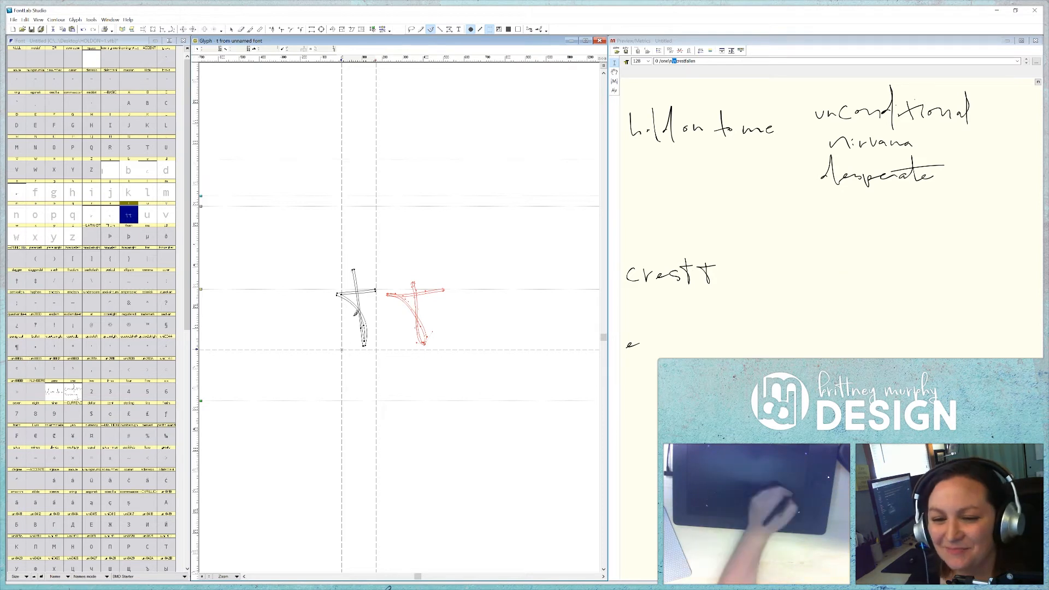
left_click_drag(420, 281, 429, 346)
left_click_drag(385, 312, 446, 304)
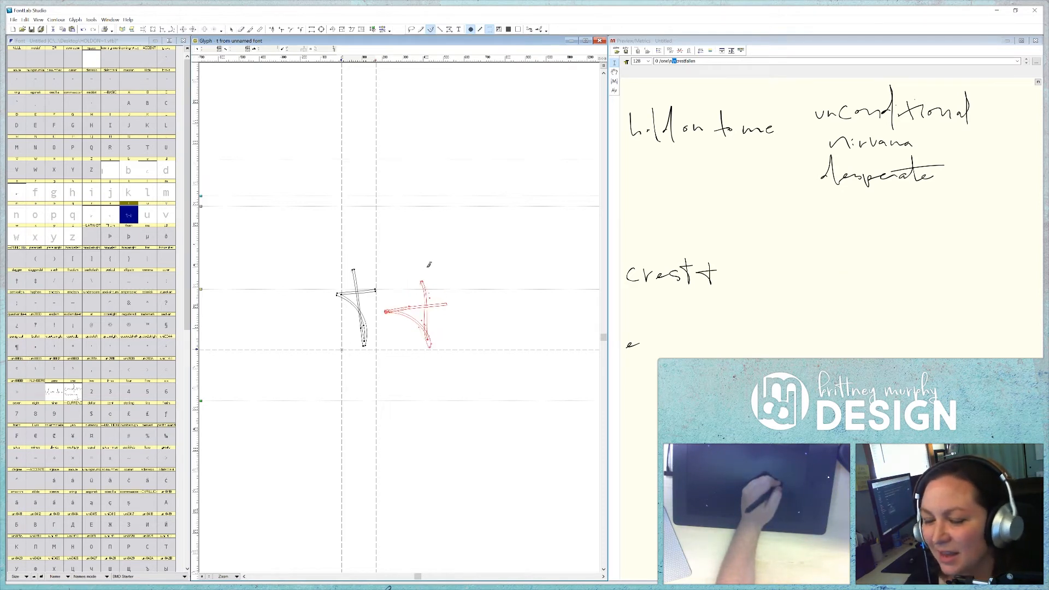
Delete the original t outline at the origin line, keeping the newly drawn one
key("e")
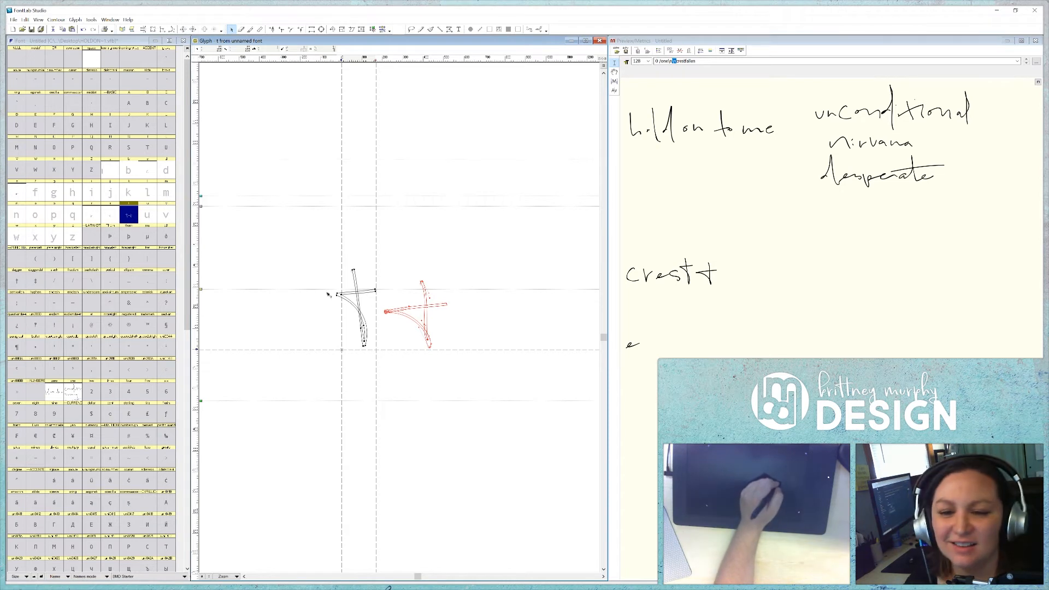
left_click_drag(317, 256, 379, 370)
key("Delete")
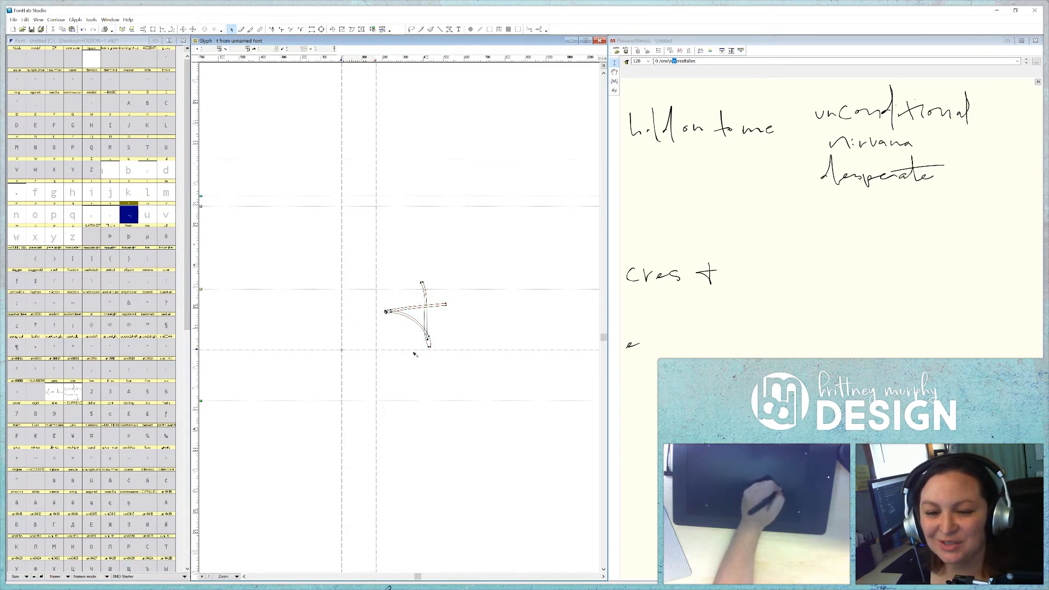
Move the whole remaining t outline left until its crossbar starts slightly before the origin line
key("ctrl+a")
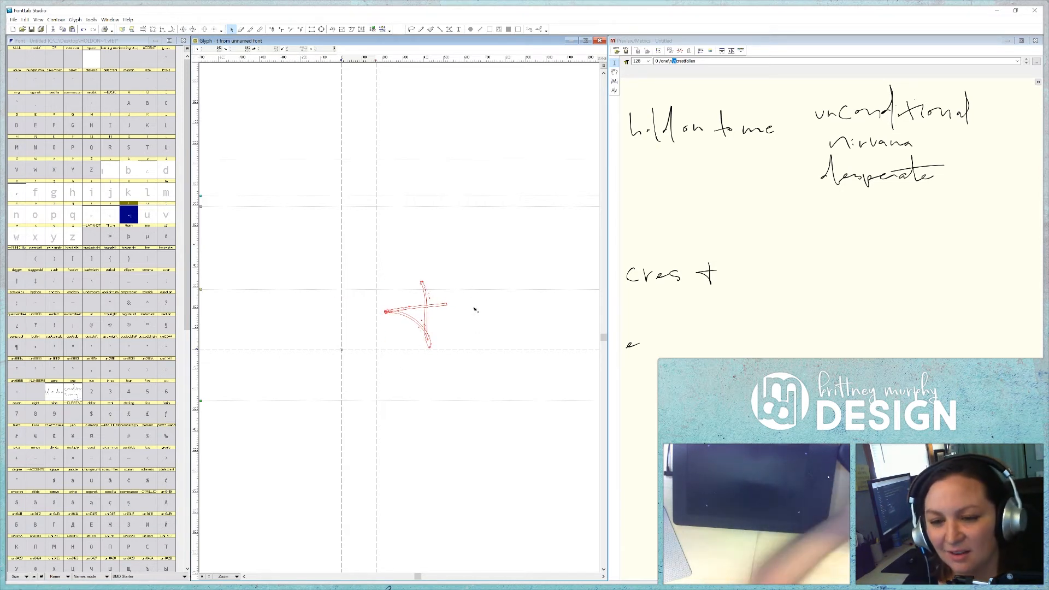
key("shift+Left")
key("shift+Left")
key("shift+Left")
key("shift+Left")
key("shift+Left")
key("shift+Left")
key("shift+Left")
key("shift+Left")
key("shift+Left")
key("shift+Left")
key("shift+Left")
key("shift+Left")
key("shift+Left")
key("shift+Left")
key("shift+Left")
key("shift+Left")
key("shift+Left")
key("shift+Left")
key("shift+Left")
key("shift+Left")
key("shift+Left")
key("shift+Left")
key("shift+Left")
key("shift+Left")
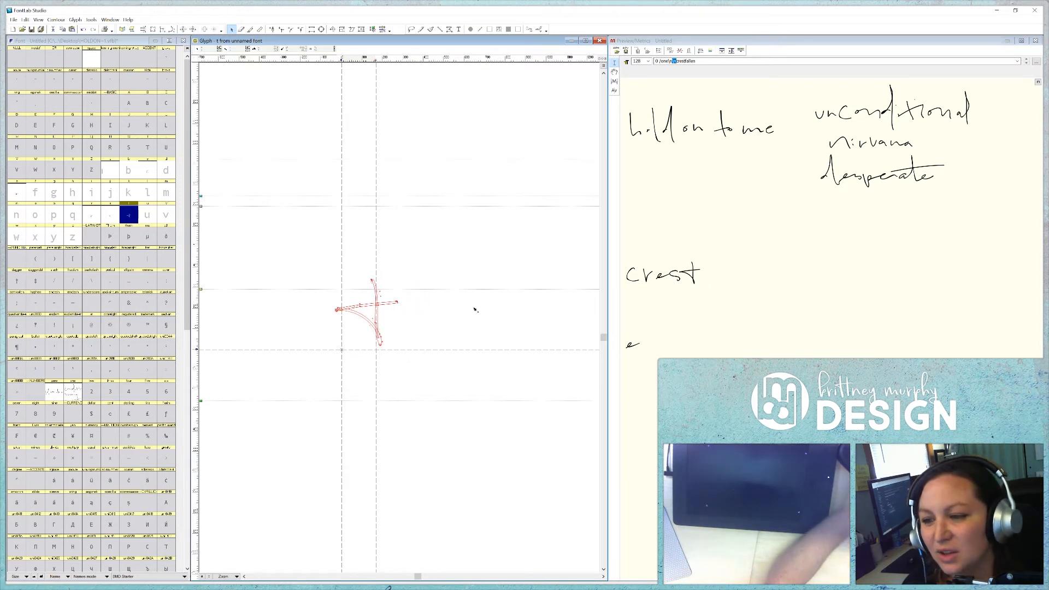
key("shift+Left")
key("shift+Left")
key("shift+Left")
key("shift+Left")
key("shift+Left")
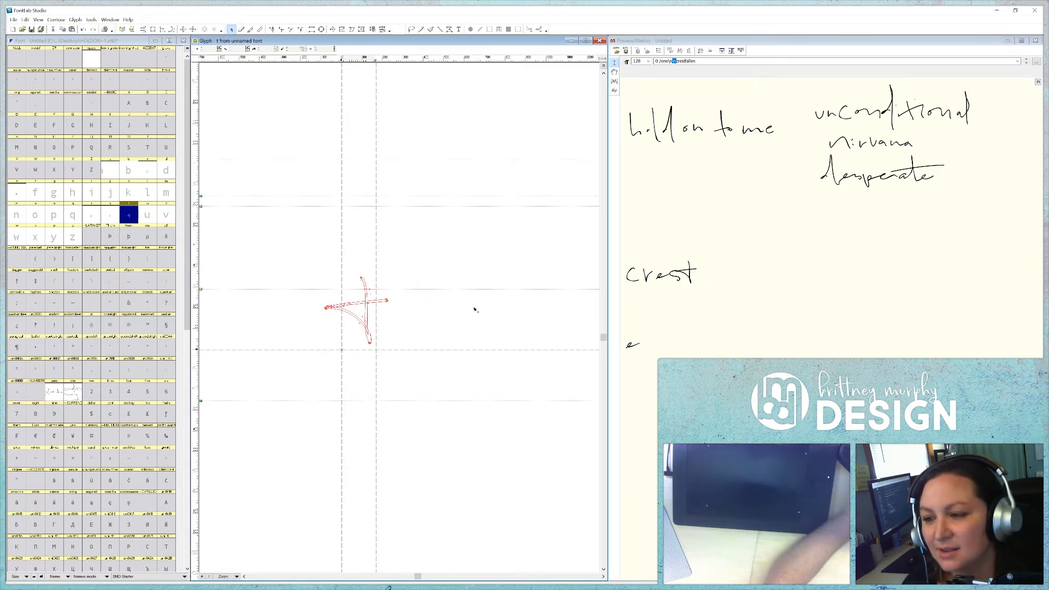
Raise the t's crossbar and stem top together so the crossbar sits at the x-height line
left_click_drag(314, 293, 420, 321)
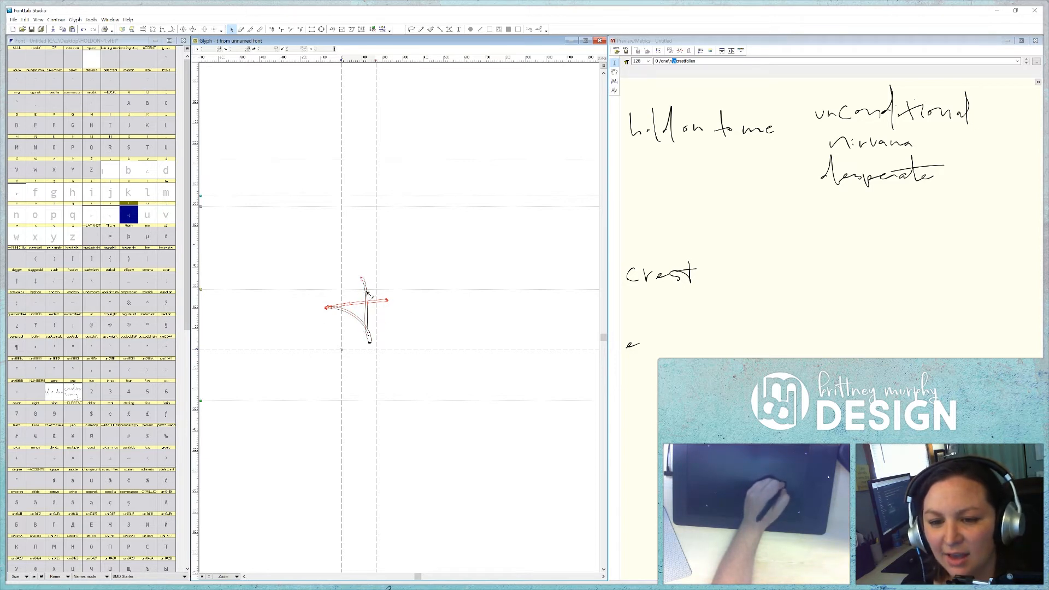
left_click_drag(365, 279, 361, 266)
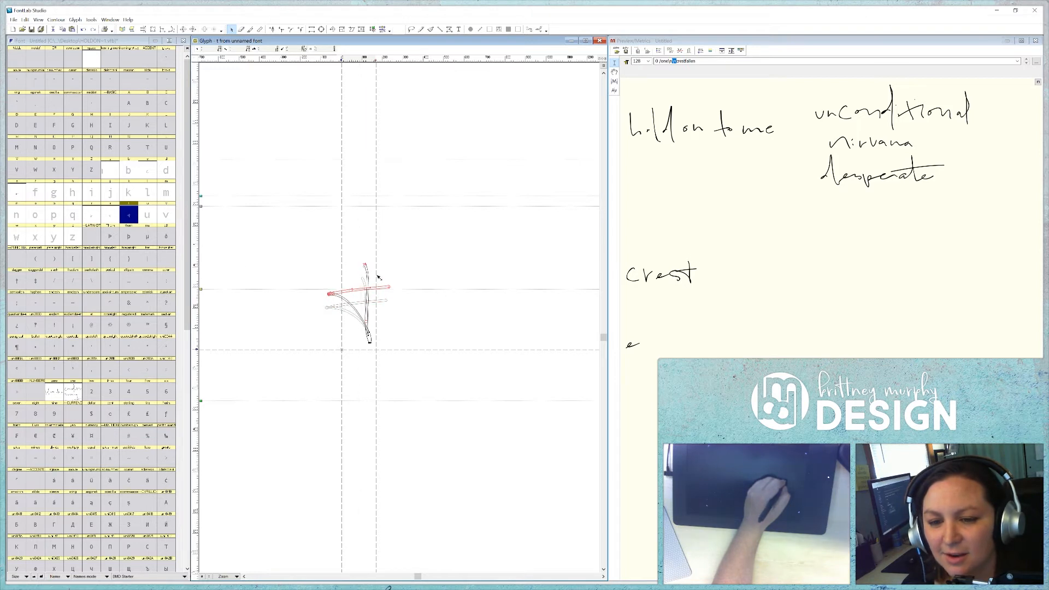
left_click(389, 327)
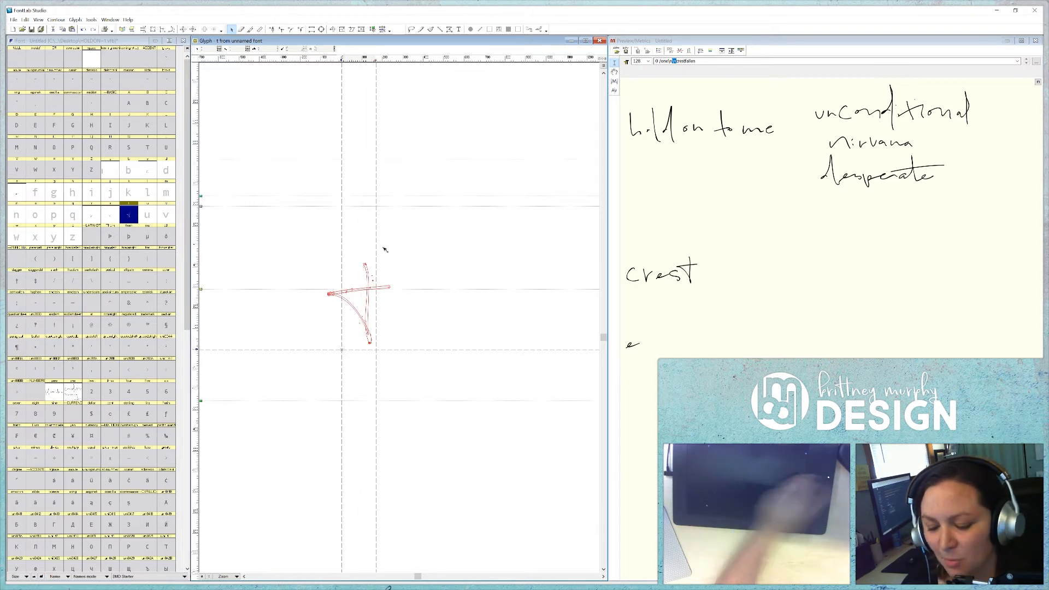
Nudge the whole t down slightly and widen its advance width to the crossbar's right end
key("shift+Down")
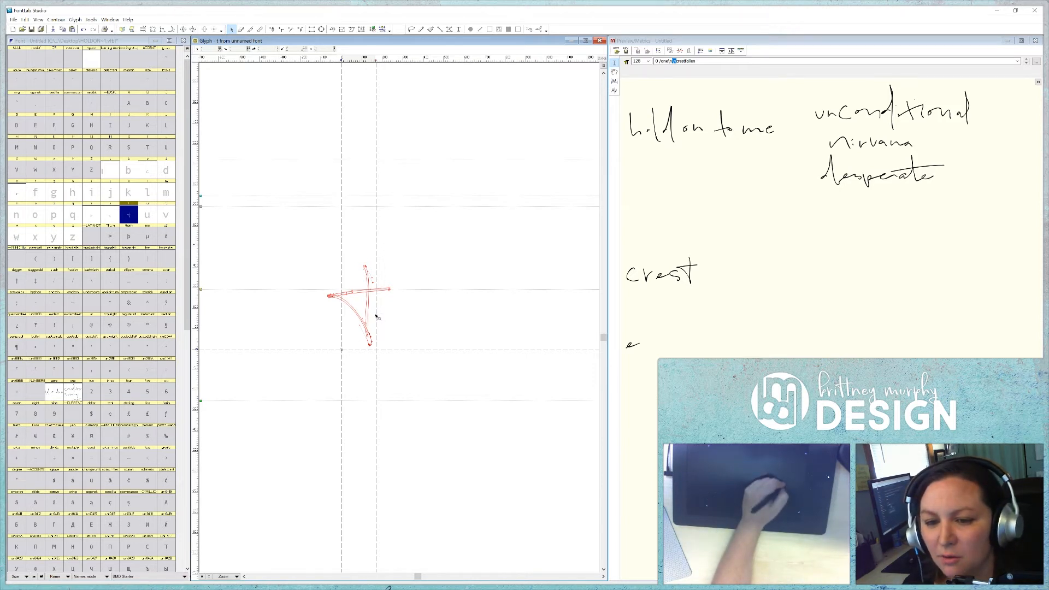
left_click_drag(376, 311, 387, 310)
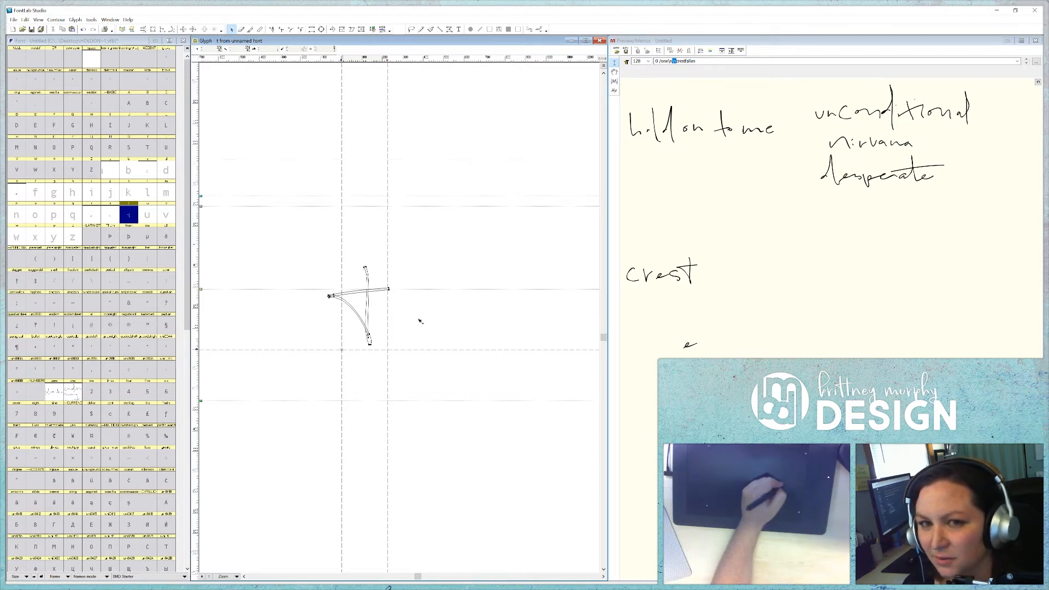
Open the lowercase f glyph and activate the paint brush for drawing
double_click(40, 194)
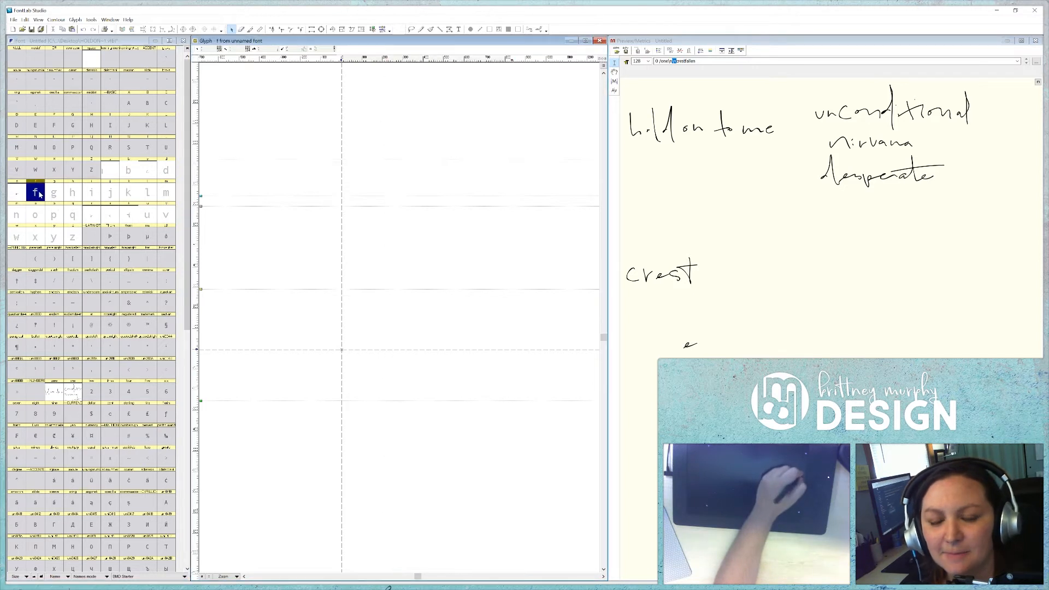
left_click(431, 30)
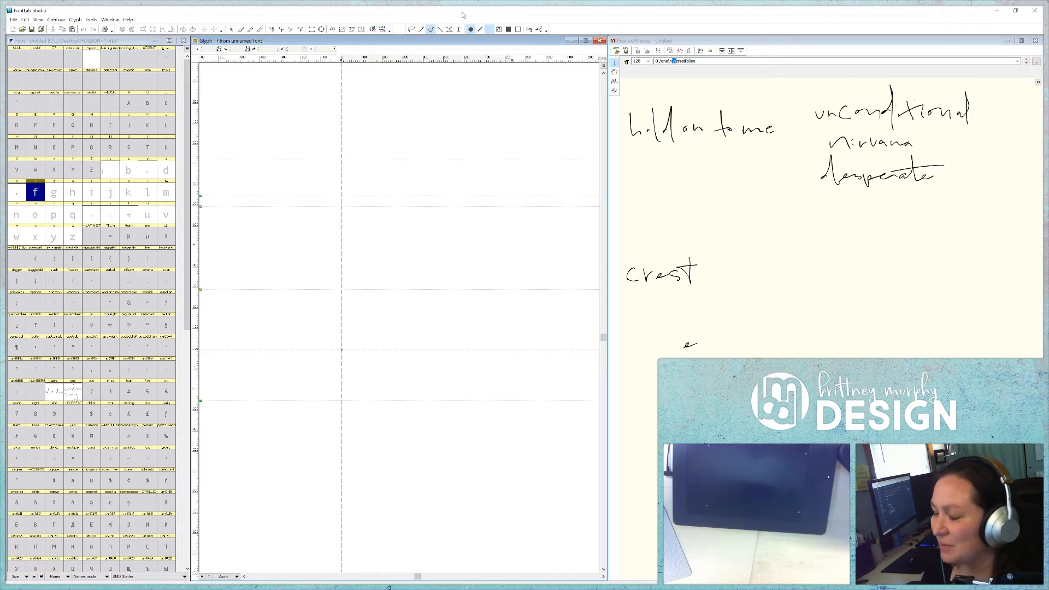
Try several handwritten strokes for the lowercase f's hooked stem in the empty f glyph
mouse_move(405, 286)
left_mouse_down()
mouse_move(384, 358)
mouse_move(372, 352)
mouse_move(370, 259)
mouse_move(387, 340)
mouse_move(379, 352)
left_mouse_up()
key("ctrl+z")
key("ctrl+z")
key("ctrl+z")
key("ctrl+z")
key("ctrl+z")
mouse_move(357, 314)
left_mouse_down()
mouse_move(413, 318)
mouse_move(382, 319)
mouse_move(380, 351)
left_mouse_up()
key("ctrl+z")
key("ctrl+z")
key("ctrl+z")
key("ctrl+z")
key("ctrl+z")
mouse_move(354, 311)
left_mouse_down()
mouse_move(417, 310)
mouse_move(378, 339)
left_mouse_up()
key("ctrl+z")
key("ctrl+z")
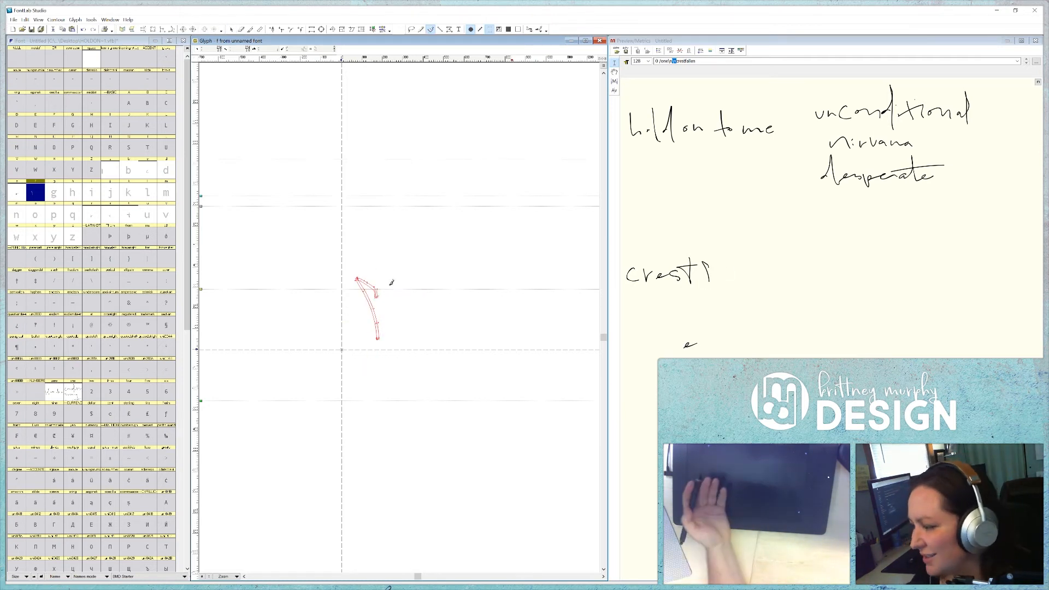
key("ctrl+z")
Draw the handwritten f with its crossbar and narrow its advance width to the letter's right side
mouse_move(375, 297)
left_mouse_down()
mouse_move(392, 302)
mouse_move(385, 311)
left_mouse_up()
key("ctrl+z")
key("ctrl+z")
key("1")
left_click_drag(568, 342, 389, 322)
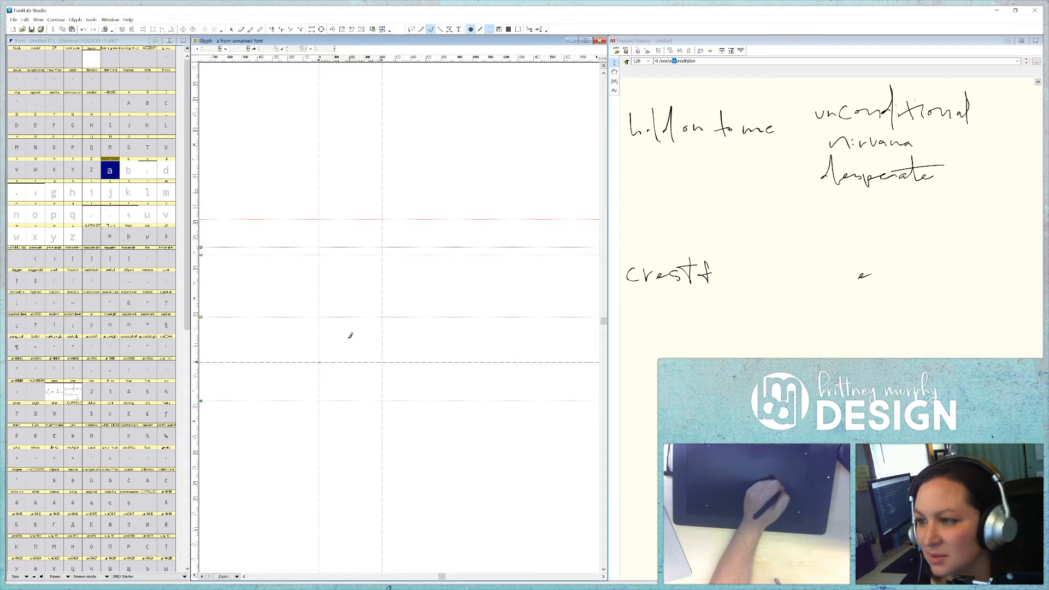
Draw the lowercase a as a small handwritten arch between the baseline and the x-height line, redoing the stroke as needed
mouse_move(350, 337)
left_mouse_down()
mouse_move(363, 347)
mouse_move(349, 351)
left_mouse_up()
key("1")
key("ctrl+z")
key("ctrl+z")
key("ctrl+z")
key("ctrl+z")
key("ctrl+z")
key("ctrl+z")
key("ctrl+z")
key("ctrl+z")
key("ctrl+z")
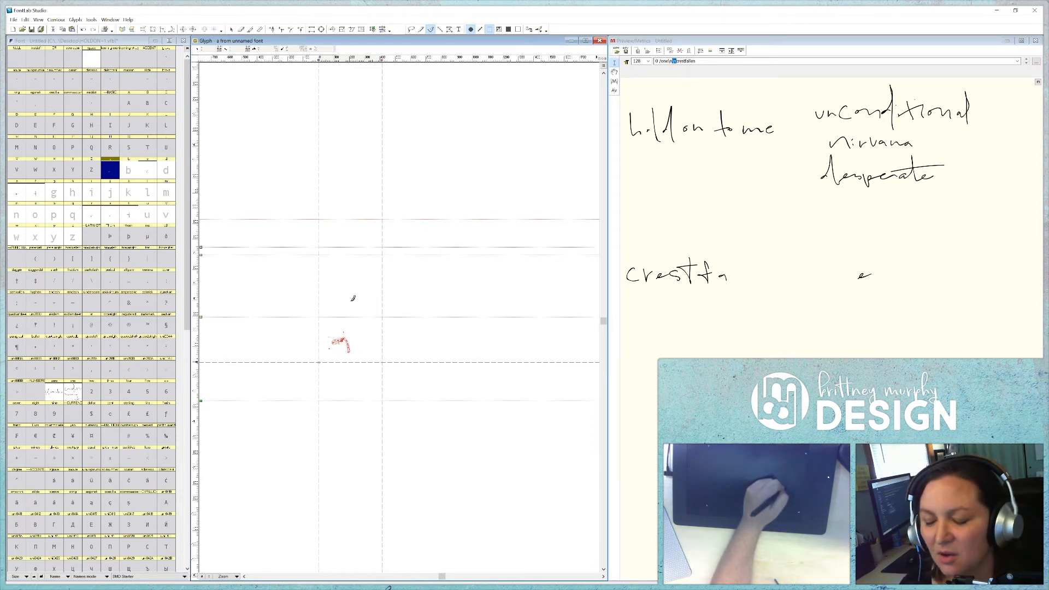
Move the a outline down and left toward the origin line, and narrow its advance width to just past the letter
left_click(231, 30)
key("shift+Down")
key("shift+Down")
key("shift+Left")
key("shift+Left")
key("shift+Left")
key("shift+Left")
key("shift+Left")
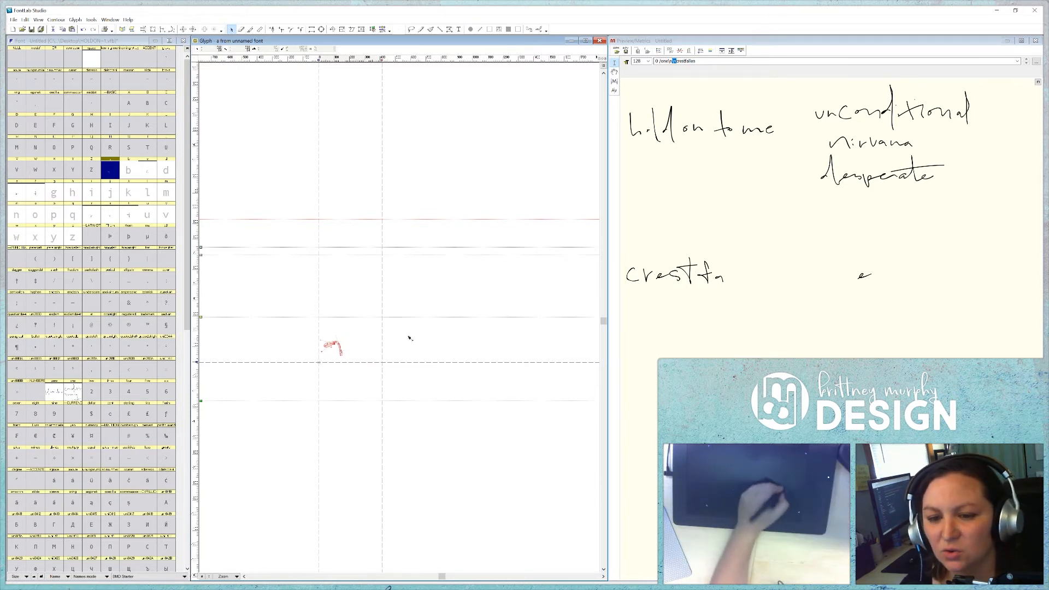
left_click_drag(381, 344, 348, 347)
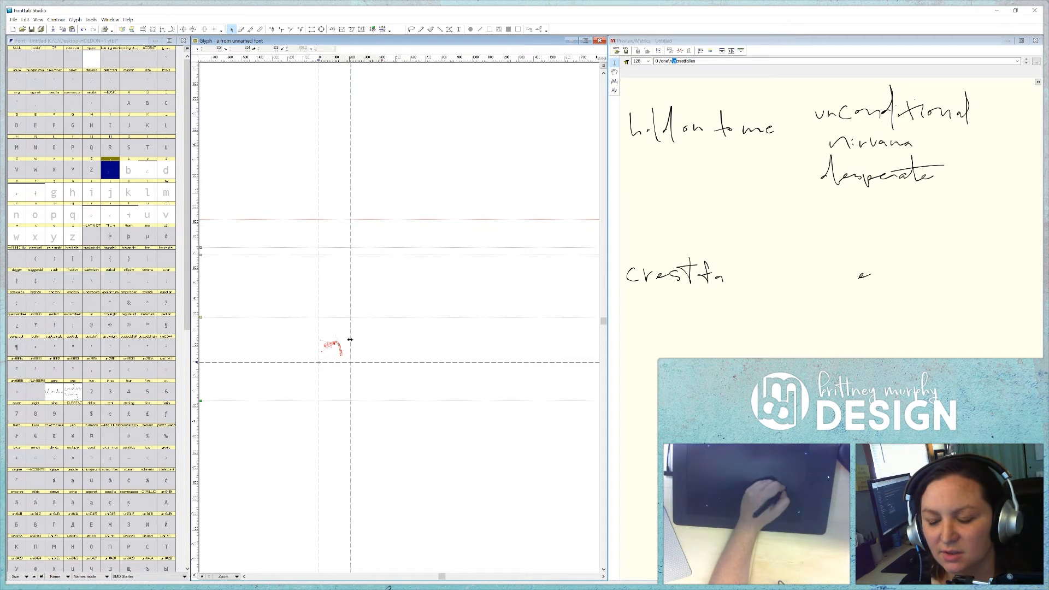
left_click(340, 314)
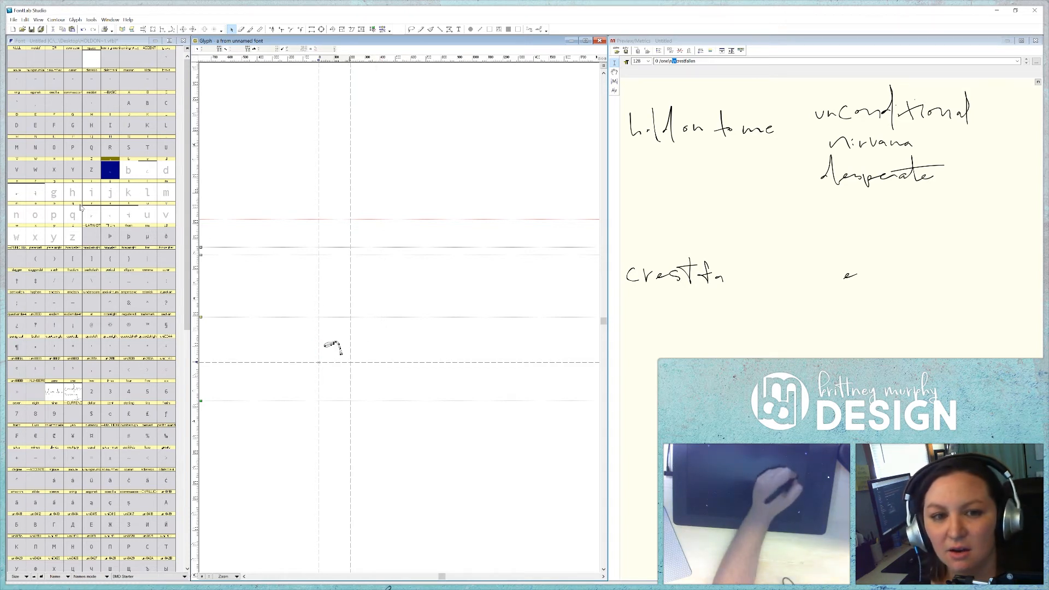
Open the lowercase l glyph and try several joined, looped double-l strokes, undoing each one
left_click(147, 195)
double_click(147, 195)
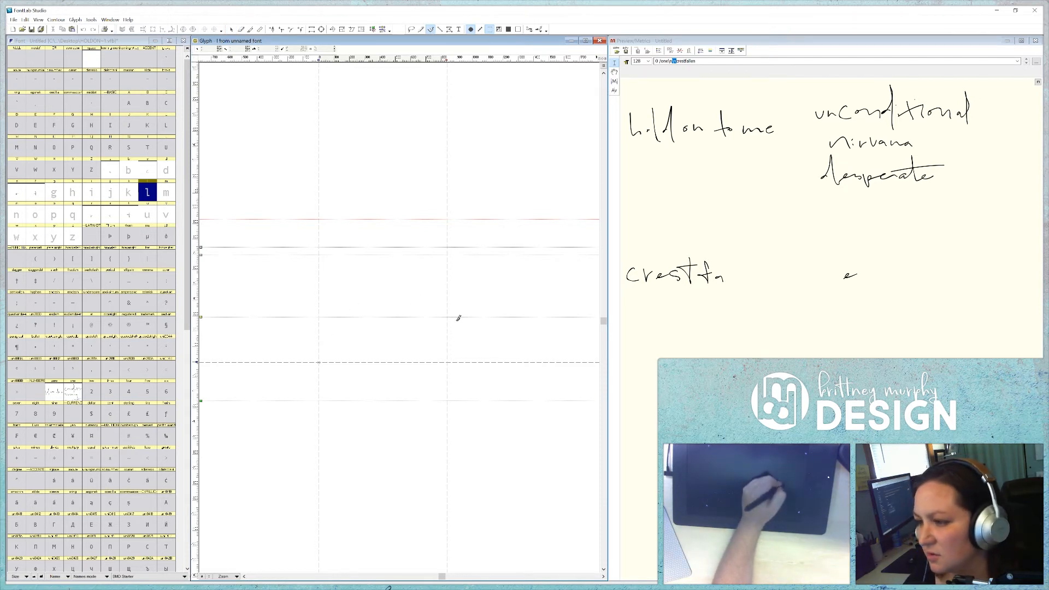
mouse_move(327, 342)
left_mouse_down()
mouse_move(343, 296)
mouse_move(395, 353)
left_mouse_up()
key("ctrl+z")
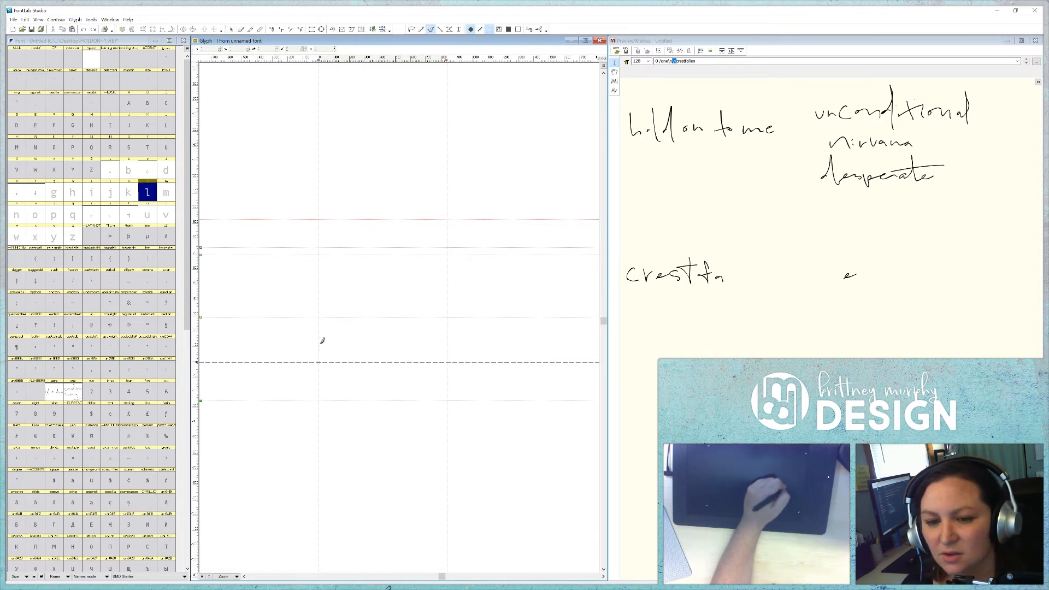
mouse_move(320, 342)
left_mouse_down()
mouse_move(370, 327)
mouse_move(392, 345)
left_mouse_up()
key("ctrl+z")
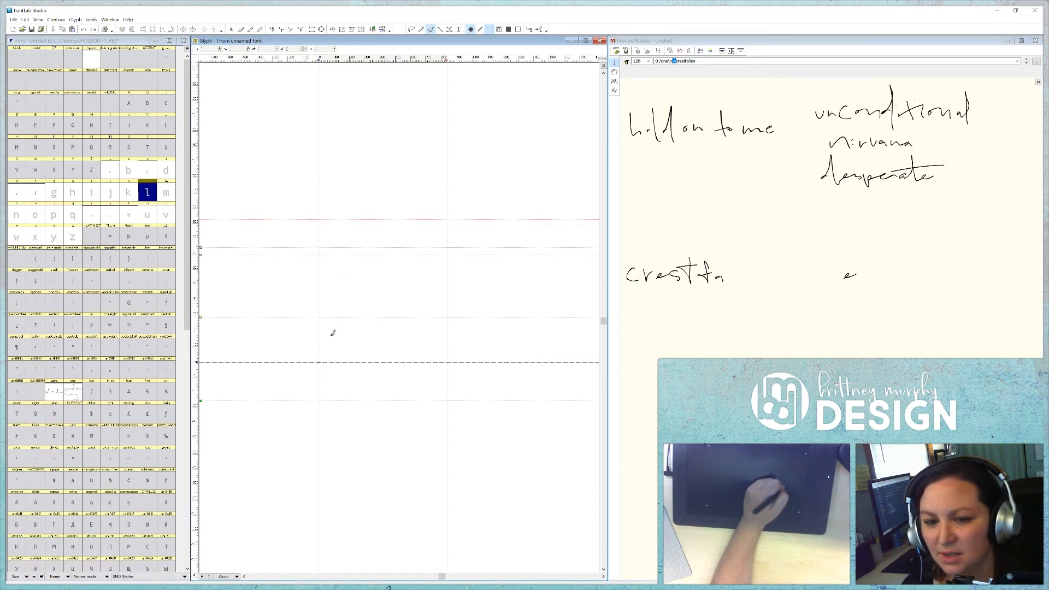
mouse_move(326, 336)
left_mouse_down()
mouse_move(356, 282)
mouse_move(392, 350)
left_mouse_up()
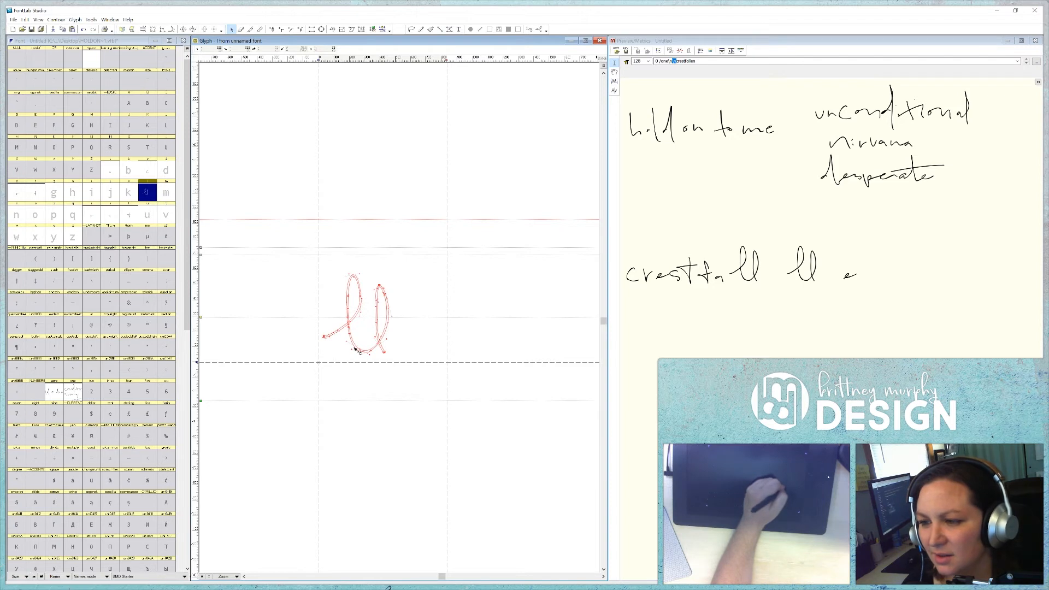
key("ctrl+z")
mouse_move(327, 342)
left_mouse_down()
mouse_move(363, 298)
mouse_move(384, 340)
left_mouse_up()
key("ctrl+z")
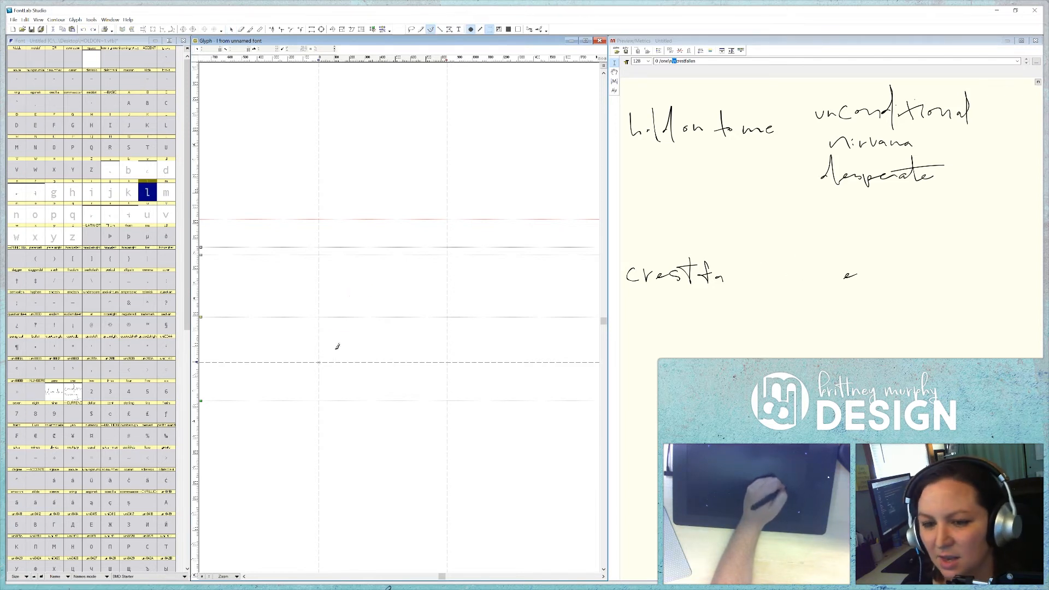
Draw a single looped l, positioned slightly across the origin line, and narrow its advance width to the stroke's tail
mouse_move(321, 345)
left_mouse_down()
mouse_move(355, 310)
mouse_move(359, 356)
left_mouse_up()
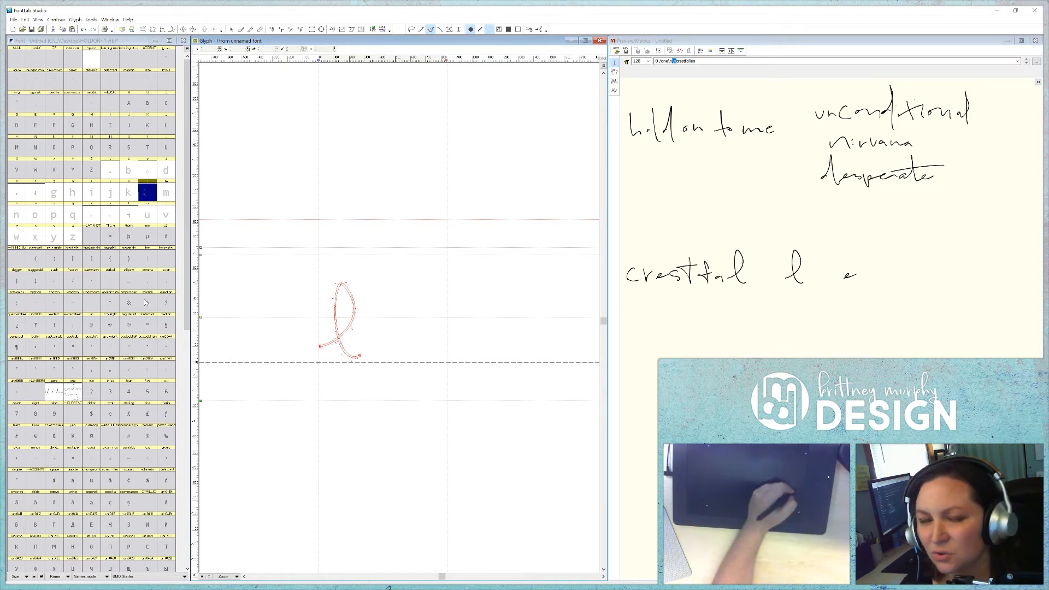
left_click(195, 41)
left_click(231, 30)
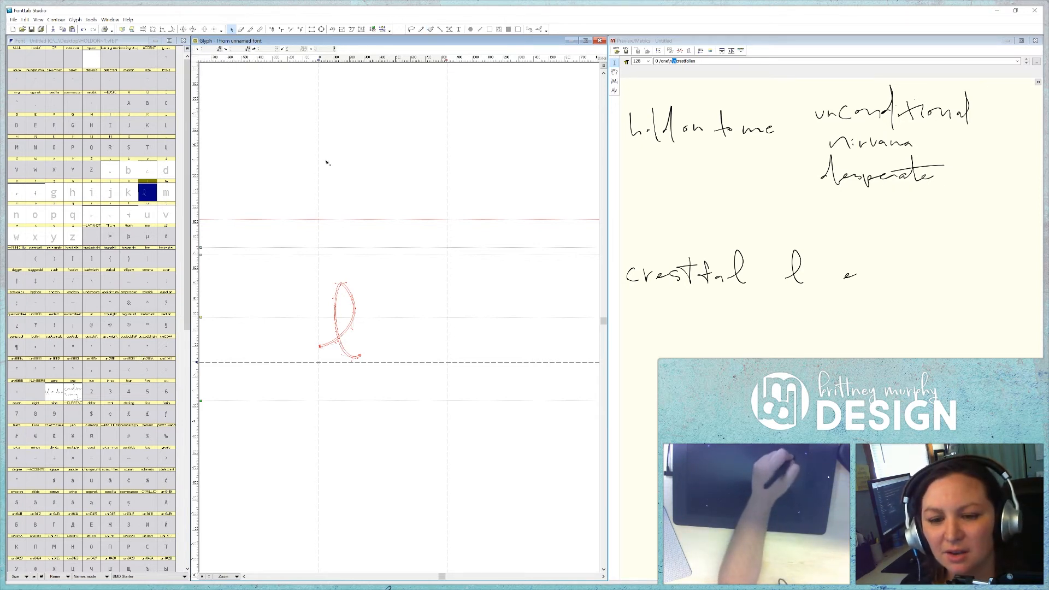
key("shift+Left")
key("shift+Left")
key("shift+Left")
key("shift+Left")
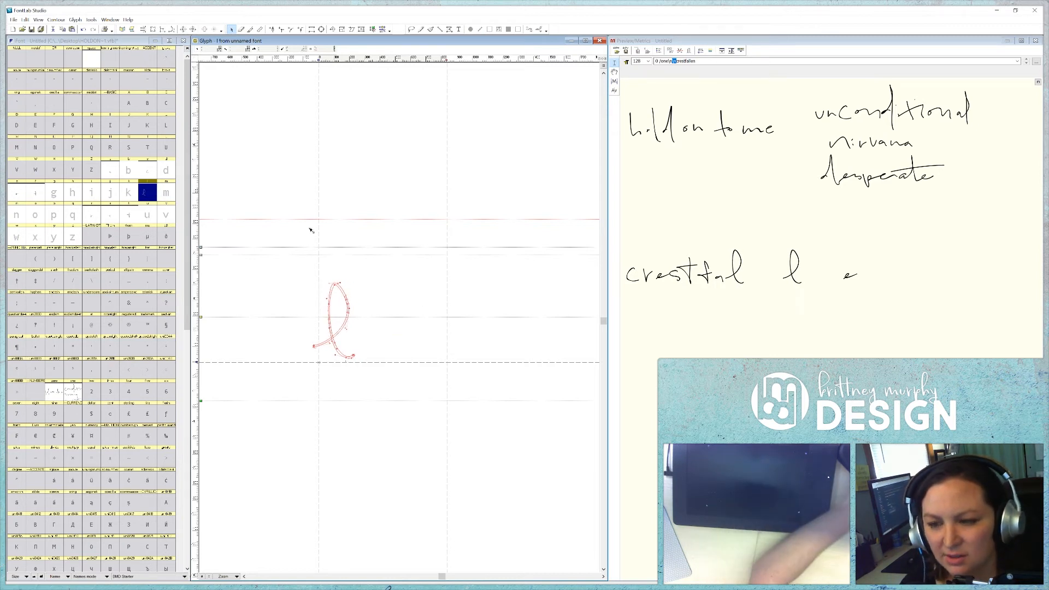
key("shift+Left")
key("shift+Left")
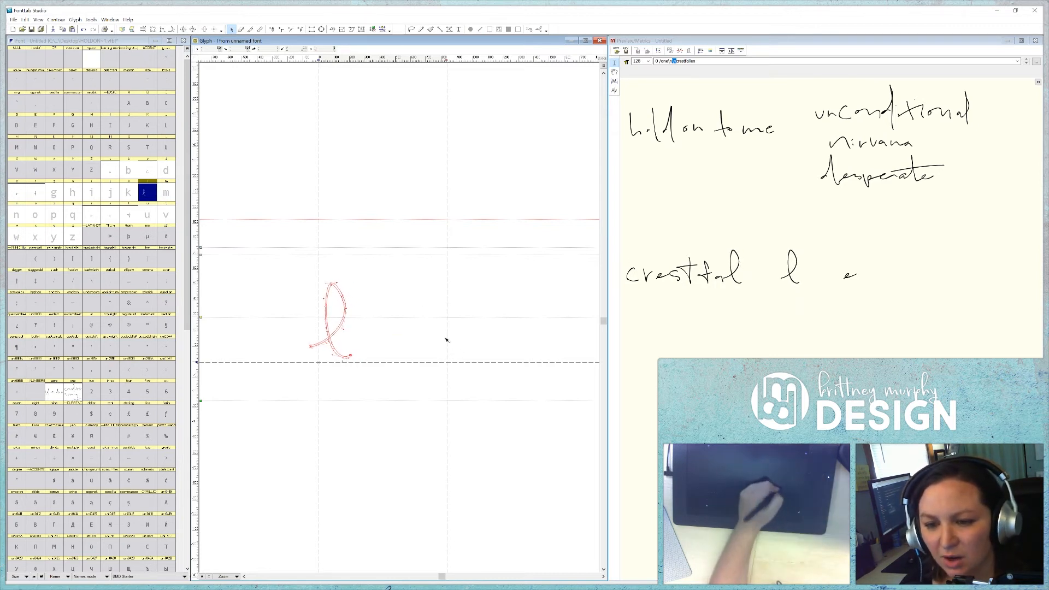
left_click_drag(372, 337, 354, 338)
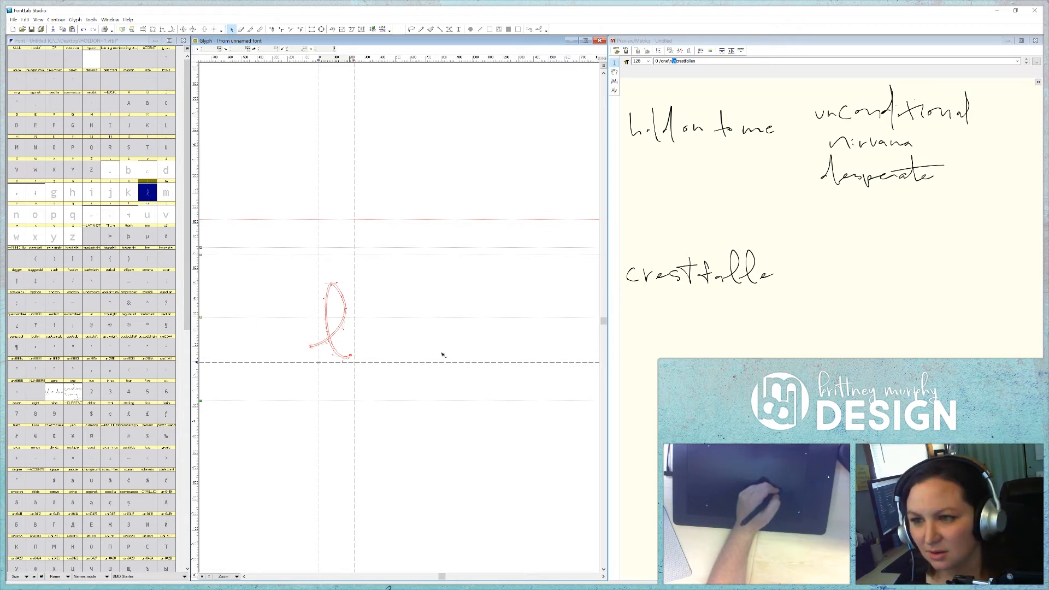
Replace the looped l with a copy of the plain l from the "hold on to me" lettering glyph
key("Delete")
double_click(657, 129)
double_click(387, 342)
key("ctrl+c")
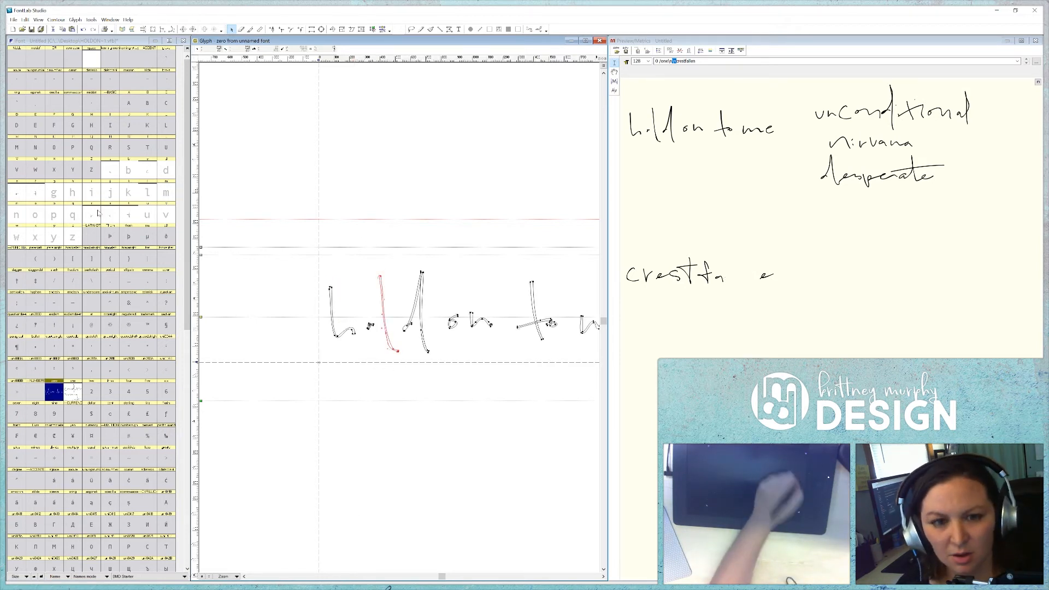
double_click(147, 192)
key("ctrl+v")
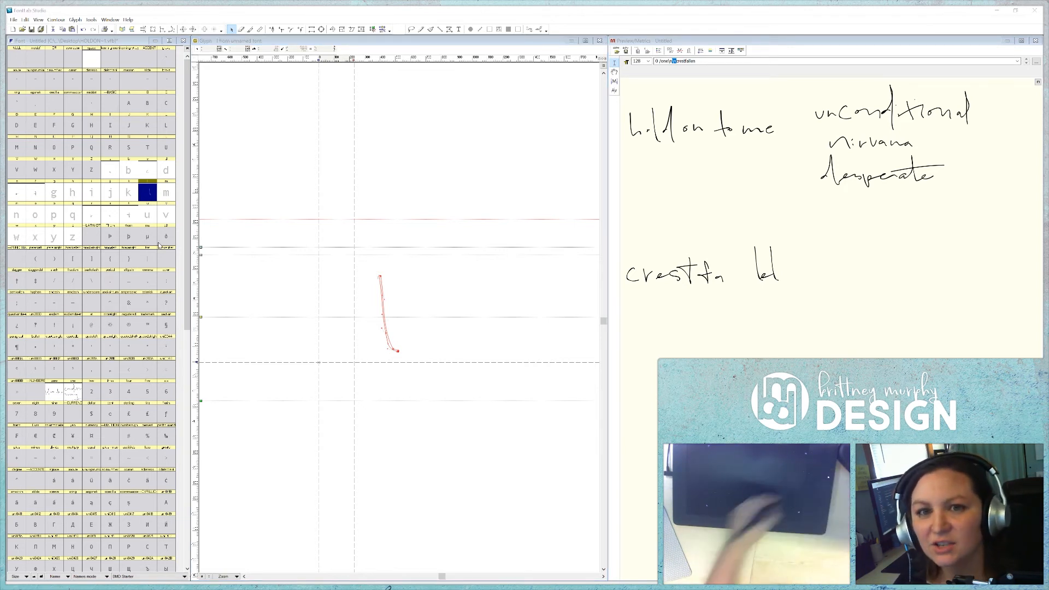
Move the pasted l slightly left and down until its curved foot sits at the baseline
left_click(260, 42)
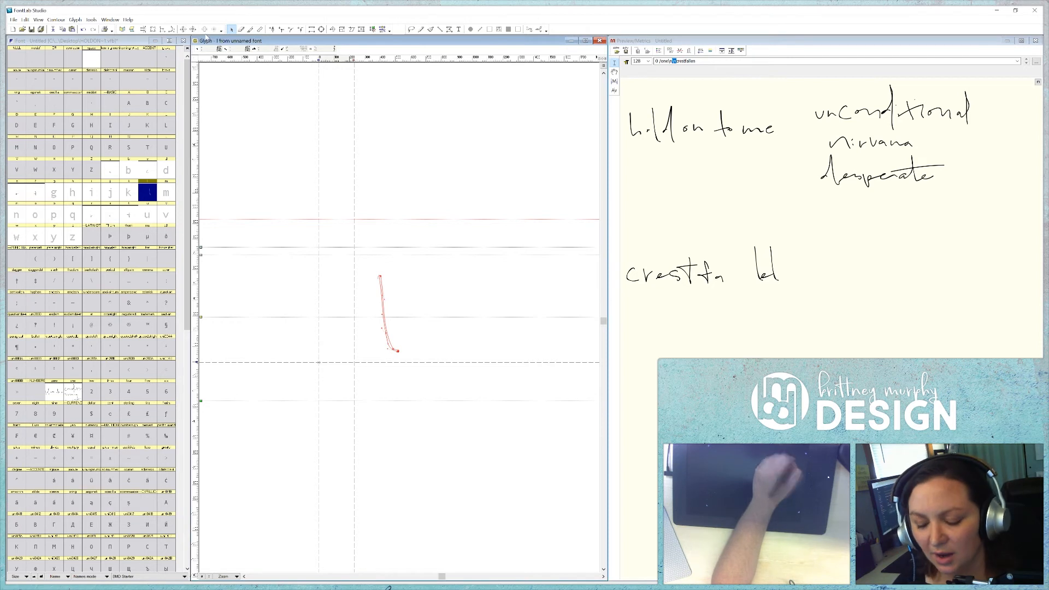
key("shift+Left")
key("shift+Left")
key("shift+Left")
key("shift+Down")
key("shift+Down")
key("shift+Down")
key("shift+Down")
key("shift+Down")
key("shift+Down")
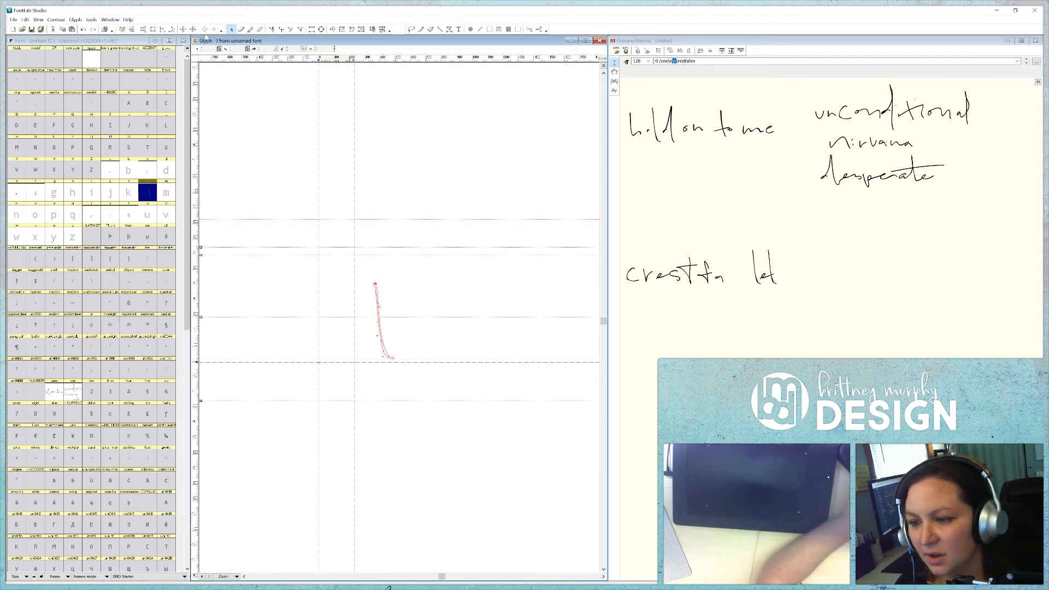
Shift the l left to just right of the origin line and narrow its advance width to the foot's right end
key("shift+Left")
key("shift+Left")
key("shift+Left")
key("shift+Left")
key("shift+Left")
key("shift+Left")
key("shift+Left")
key("shift+Left")
key("shift+Left")
key("shift+Left")
key("shift+Left")
key("shift+Left")
key("shift+Left")
key("shift+Left")
key("shift+Left")
key("shift+Left")
key("shift+Left")
key("shift+Left")
key("shift+Left")
key("shift+Left")
key("shift+Left")
key("shift+Left")
key("shift+Left")
key("shift+Left")
key("shift+Left")
key("shift+Left")
key("shift+Left")
key("shift+Left")
key("shift+Left")
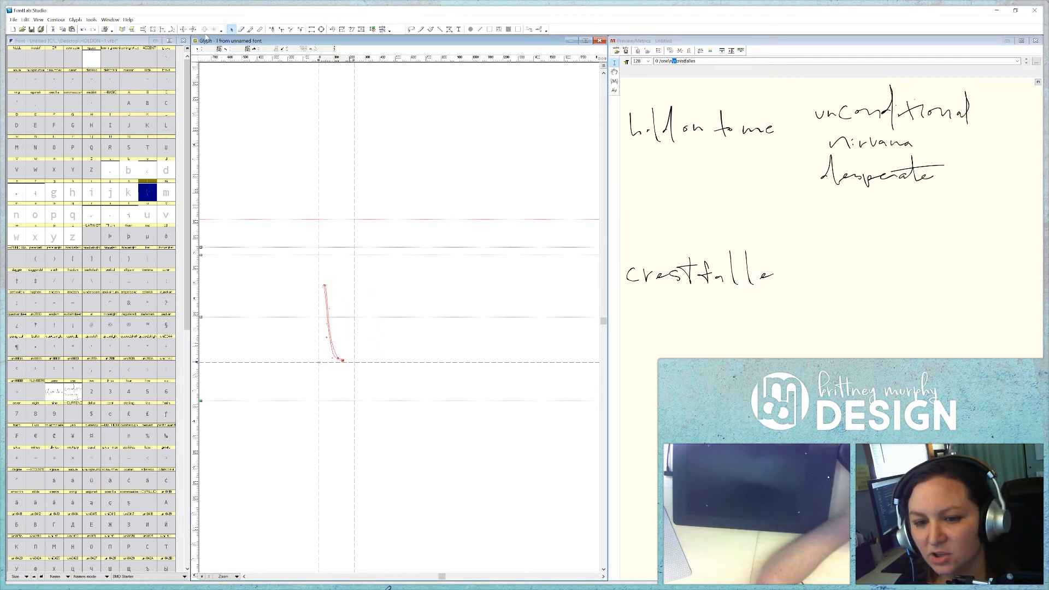
key("shift+Left")
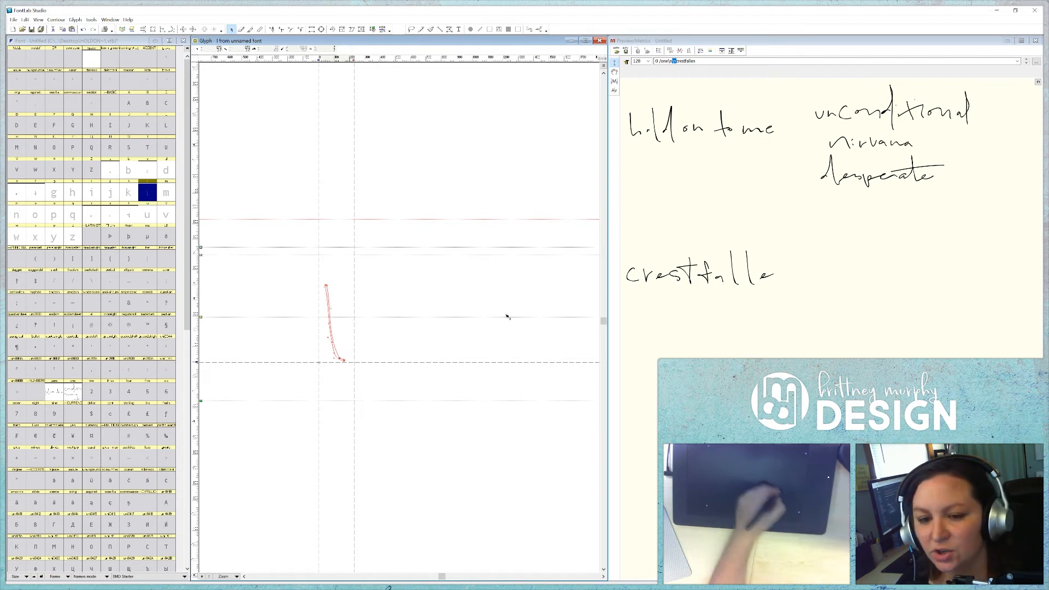
left_click_drag(354, 349, 346, 351)
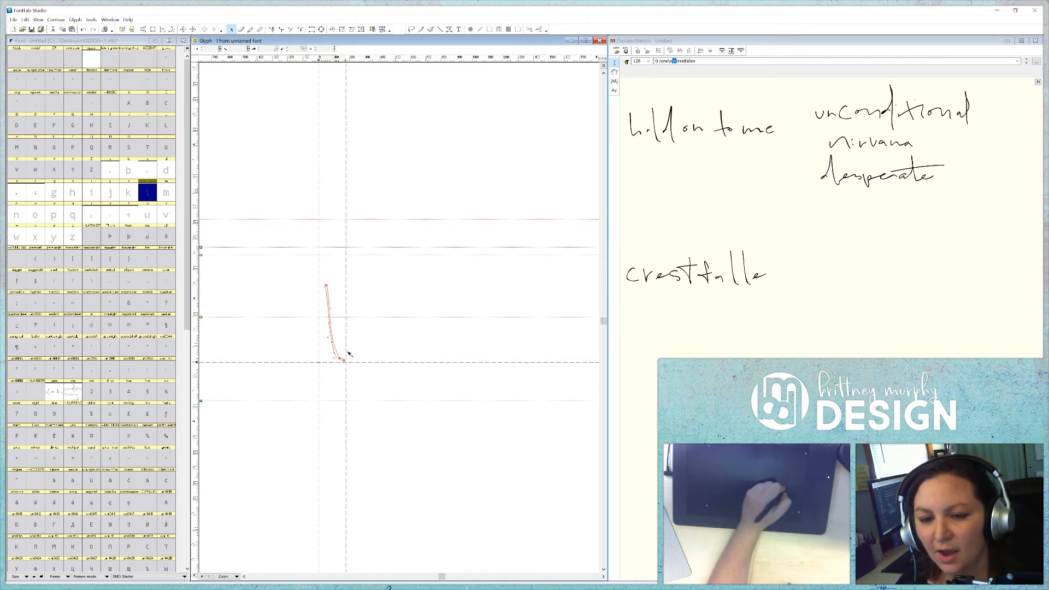
key("shift+Left")
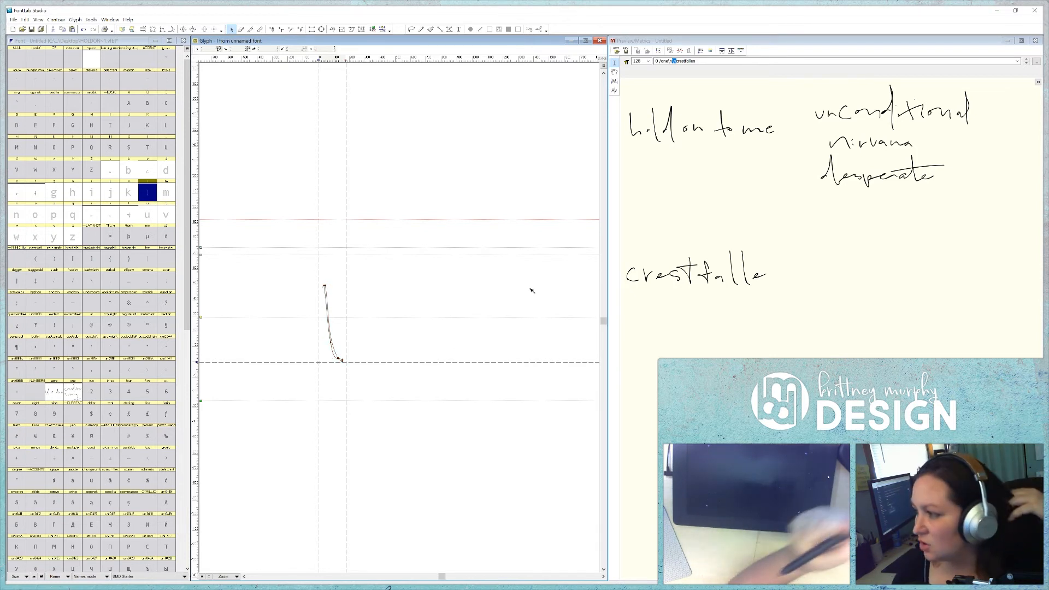
Try a shorter second l stroke beside the existing l with the paint brush, undoing each attempt
left_click(430, 29)
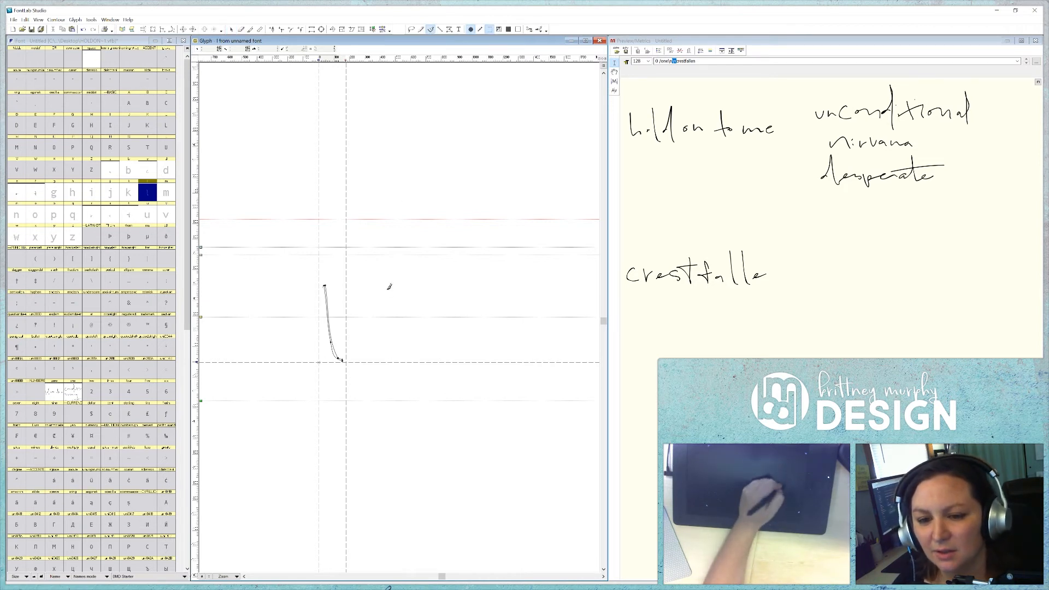
left_click_drag(389, 287, 398, 346)
key("ctrl+z")
left_click_drag(346, 298, 350, 349)
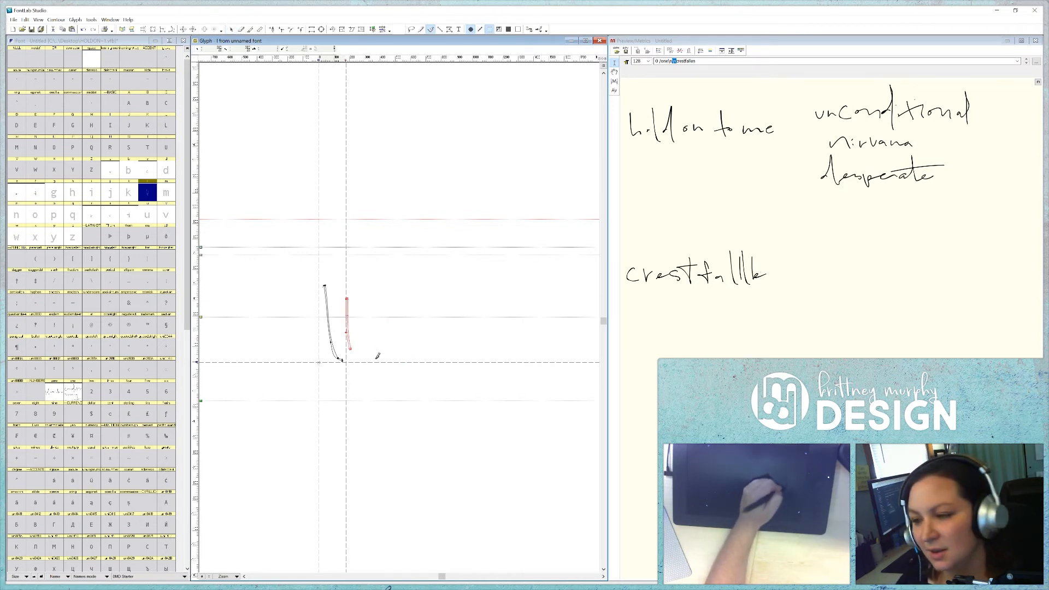
key("ctrl+z")
Try single and joined double-l strokes beside the l with "le" removed from the preview word, undoing the strokes and restoring the text
left_click(757, 280)
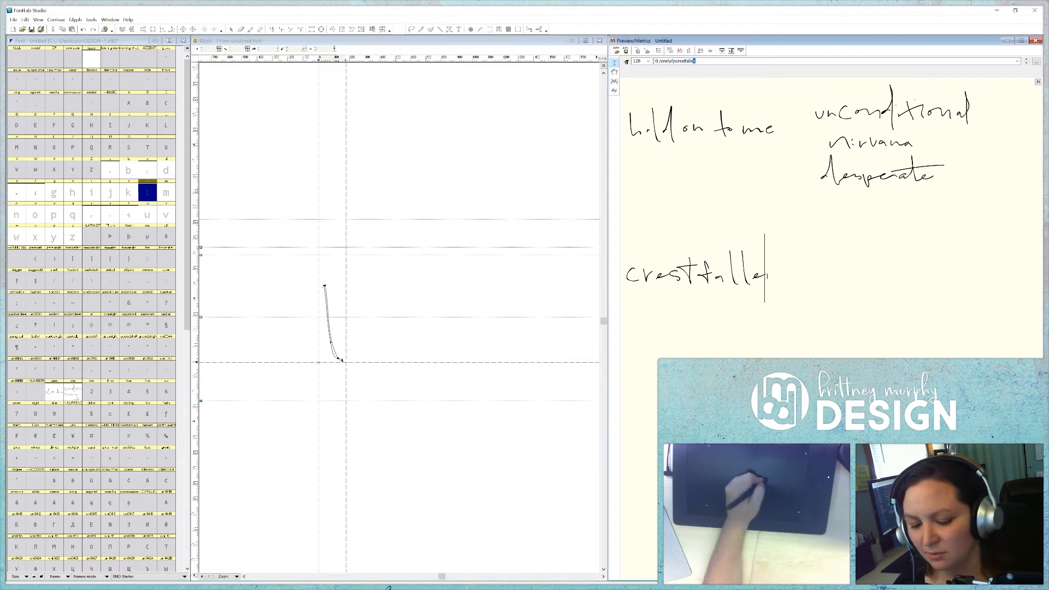
key("BackSpace")
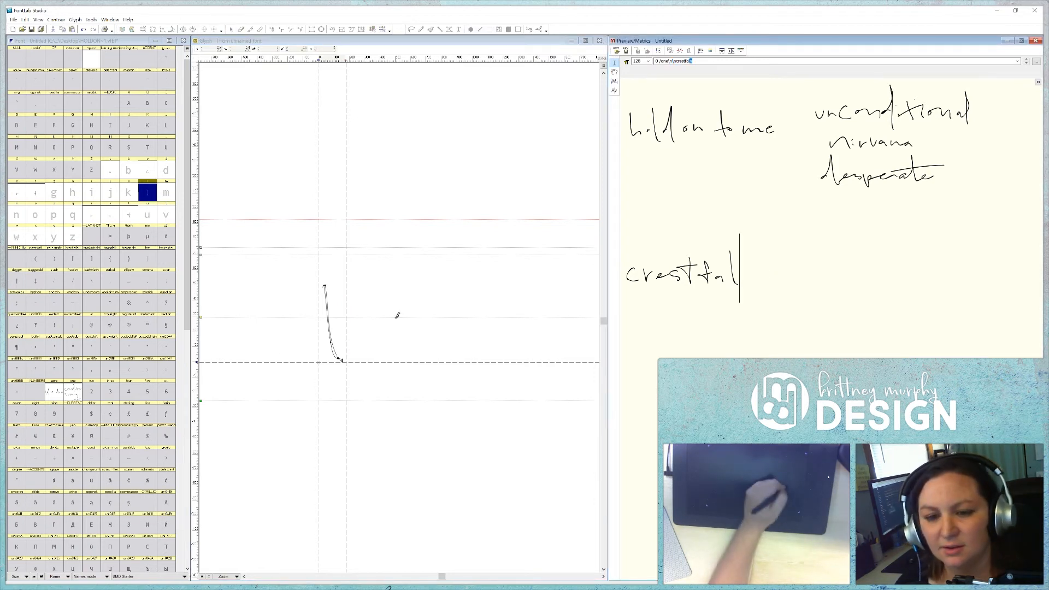
left_click_drag(351, 291, 354, 345)
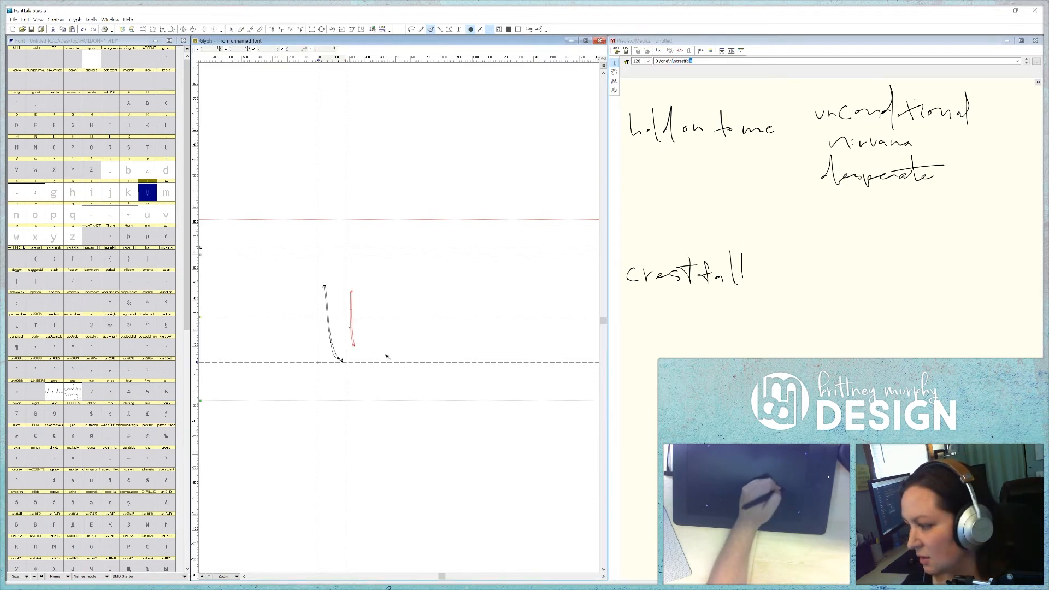
key("ctrl+z")
left_click_drag(381, 292, 415, 363)
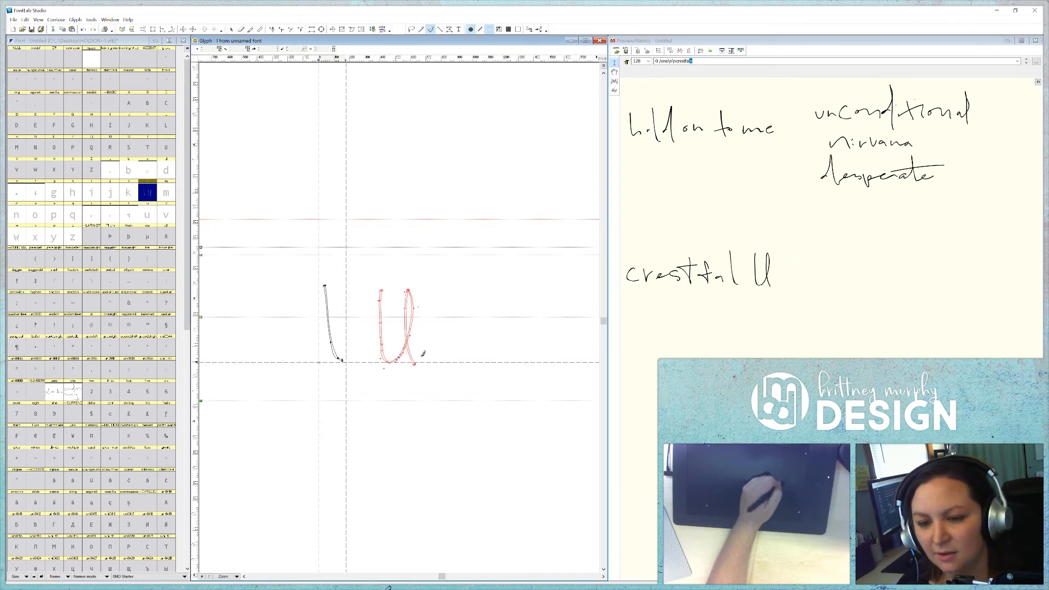
key("ctrl+z")
left_click_drag(364, 293, 424, 360)
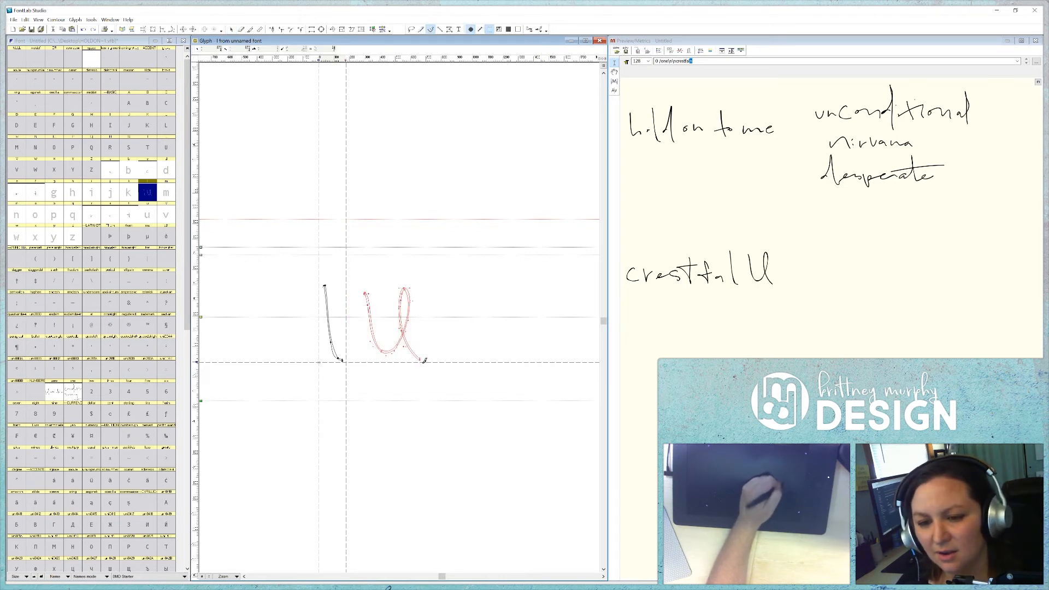
key("ctrl+z")
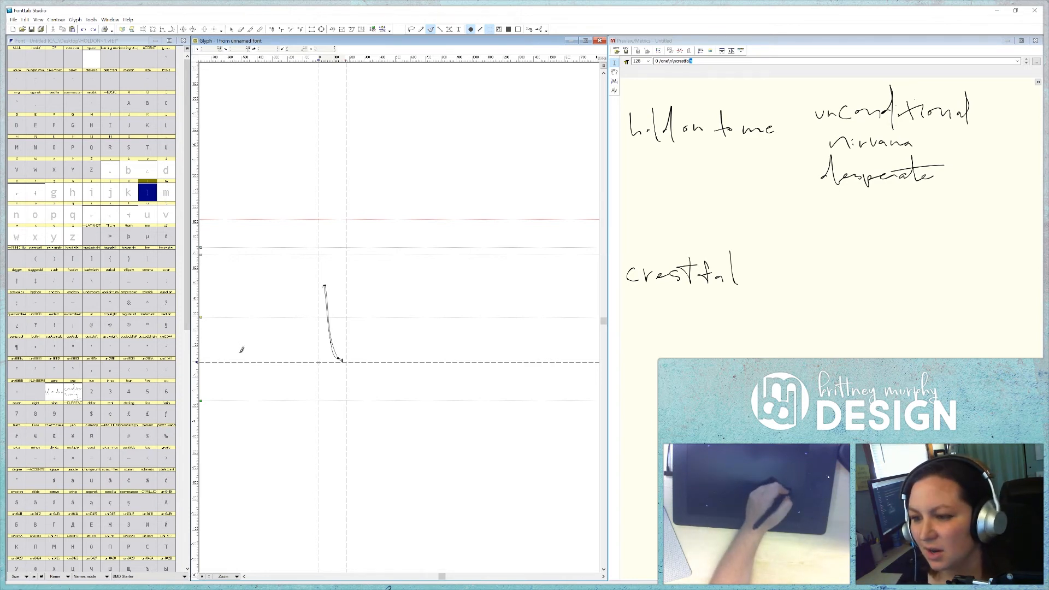
type("le")
key("Return")
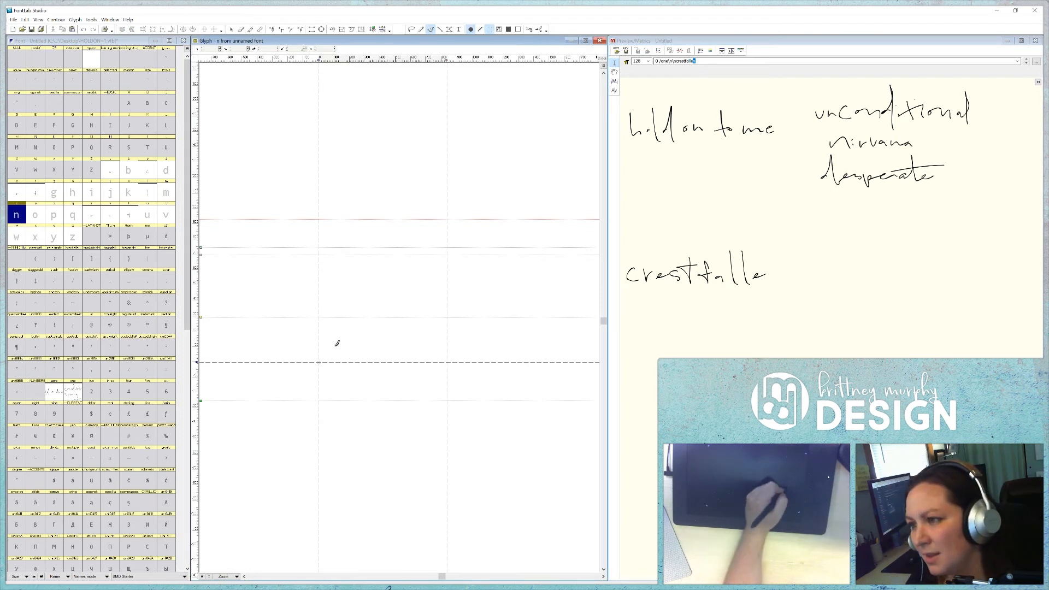
Draw a small handwritten n just above the baseline with the paint brush, undoing and redrawing the stroke several times
left_click_drag(336, 327, 371, 347)
key("ctrl+z")
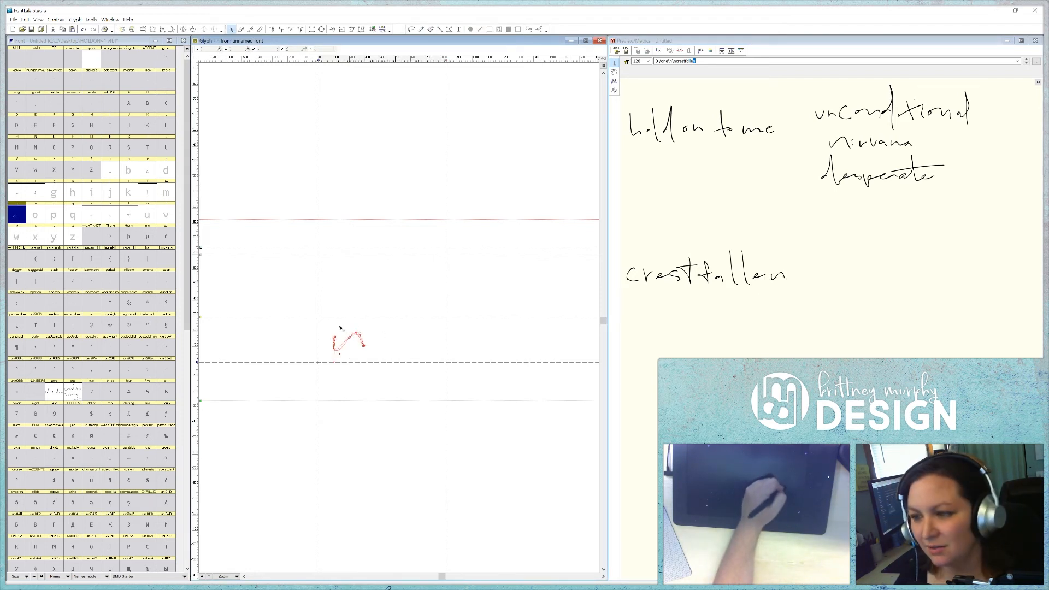
key("ctrl+z")
left_click_drag(333, 318, 369, 342)
key("ctrl+z")
key("ctrl+z")
mouse_move(331, 327)
left_mouse_down()
mouse_move(374, 328)
mouse_move(372, 338)
left_mouse_up()
key("ctrl+z")
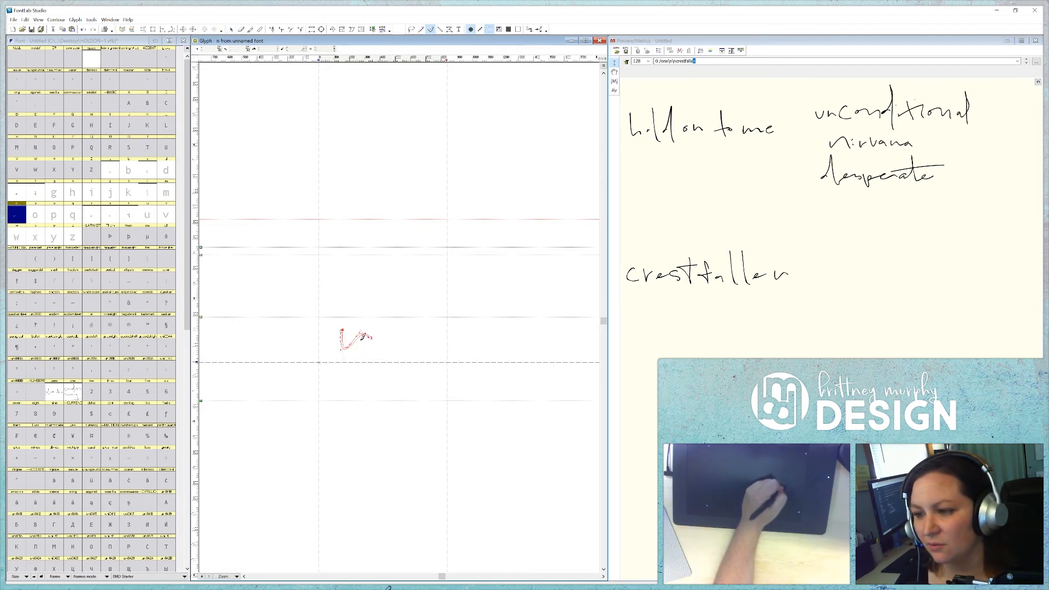
Paste the lowercase alphabet below "crestfallen" in the preview and insert the word "heartbroken" on its own line between them
left_click(645, 335)
key("ctrl+v")
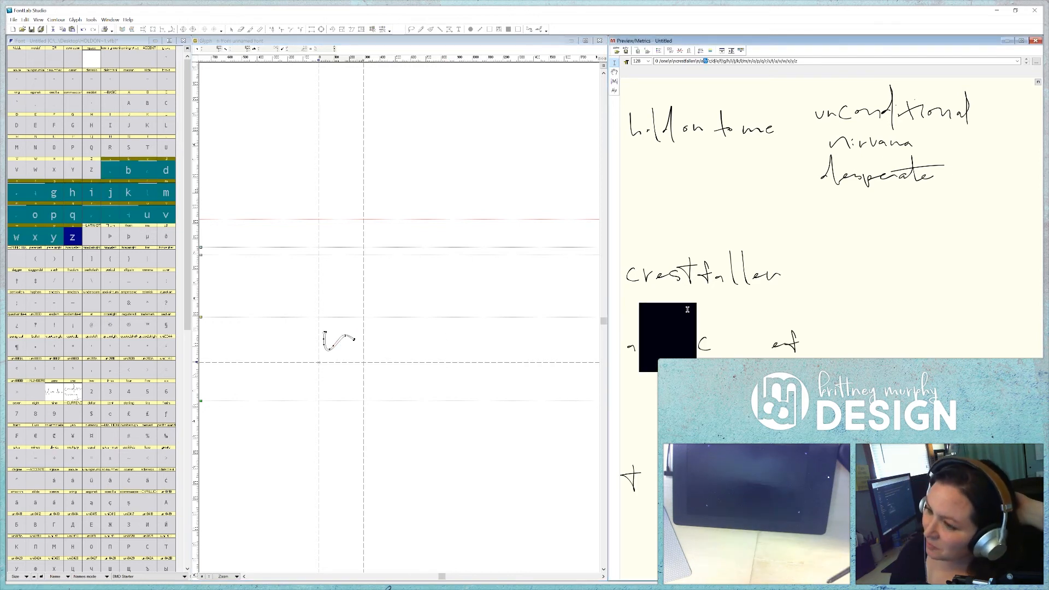
left_click(761, 356)
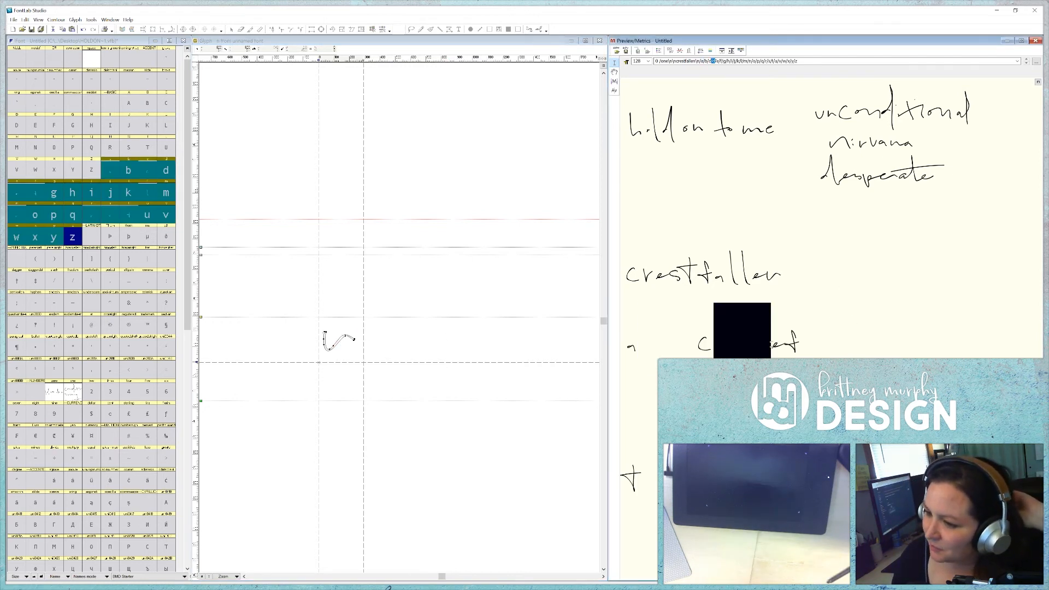
left_click(876, 281)
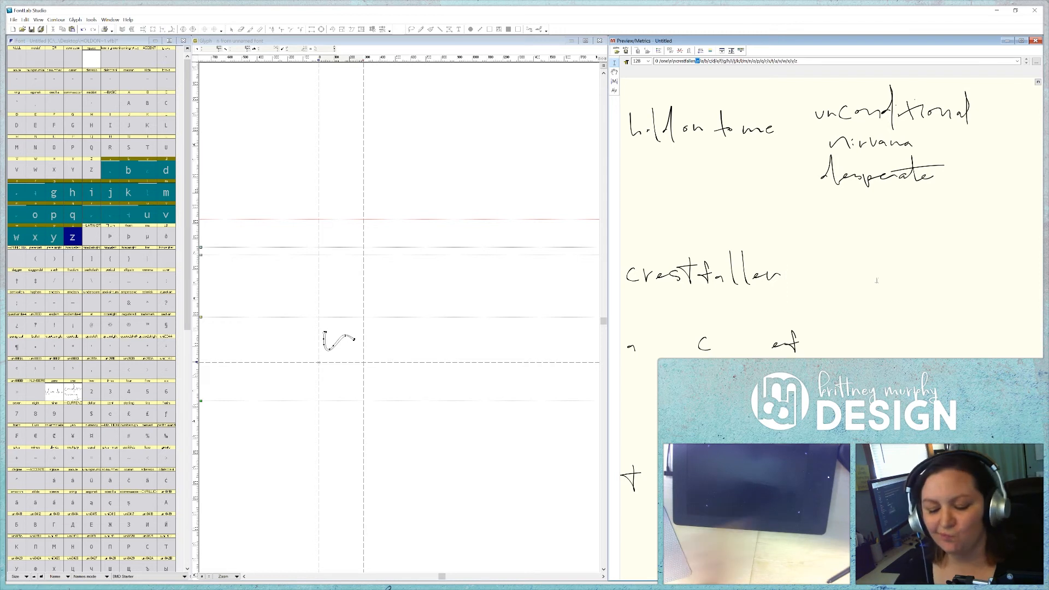
key("Return")
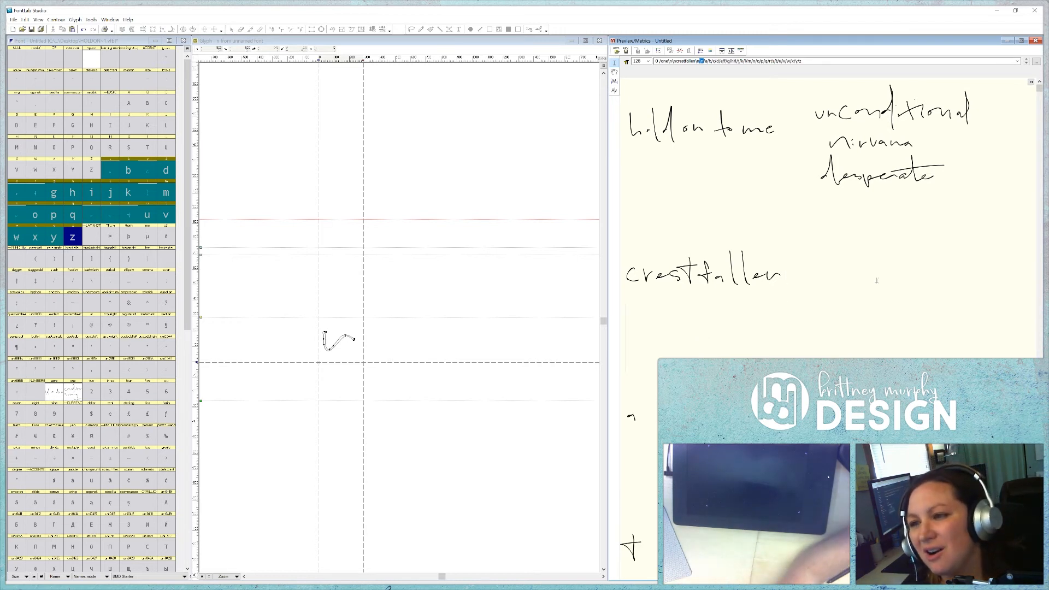
type("heartbr")
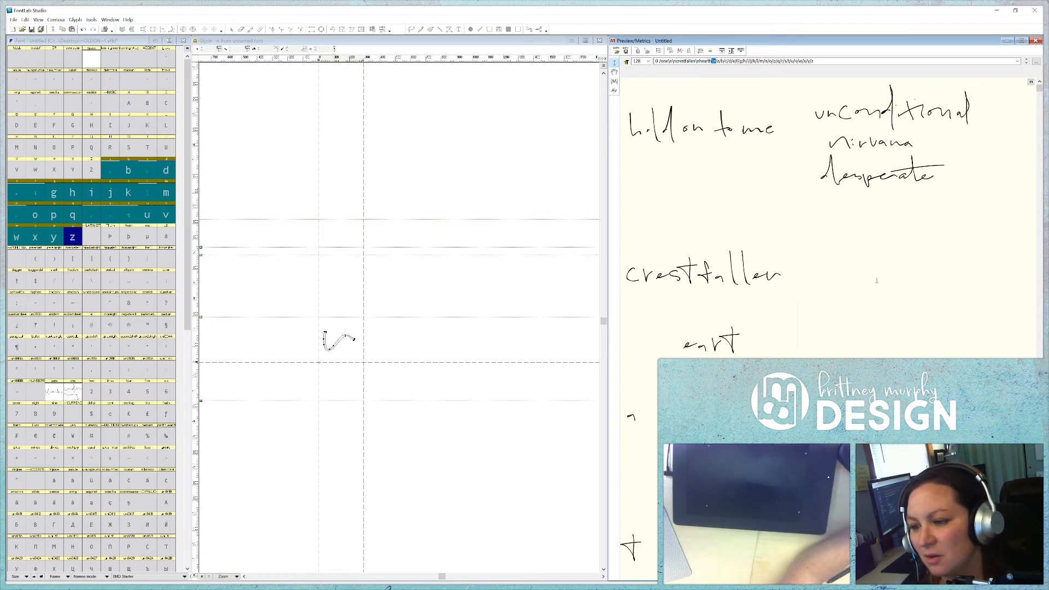
type("oken")
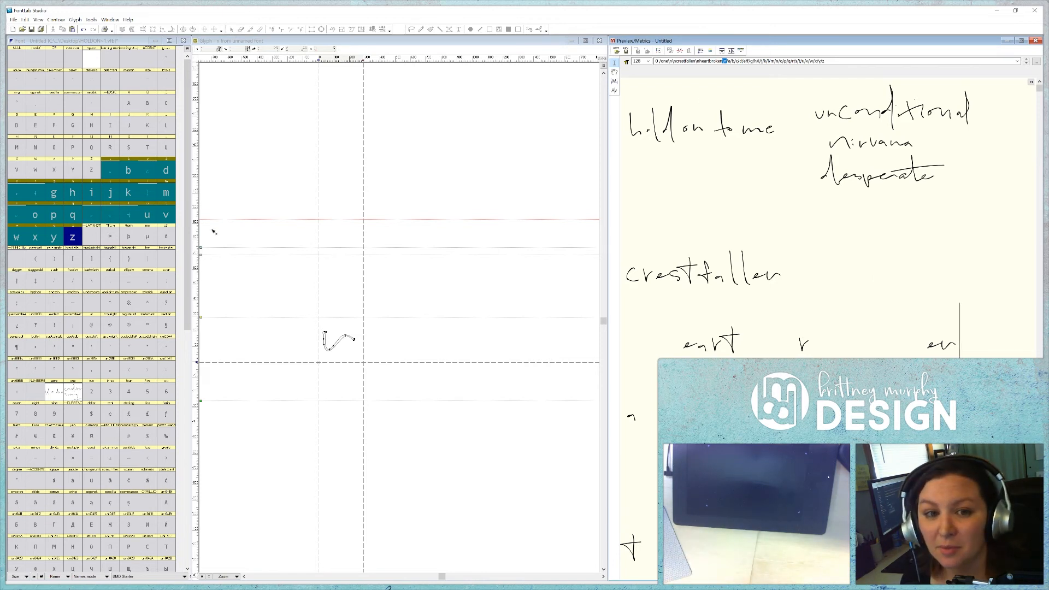
Copy the handwritten h from the "hold on to me" sample in the zero glyph and paste it into the h glyph
double_click(55, 385)
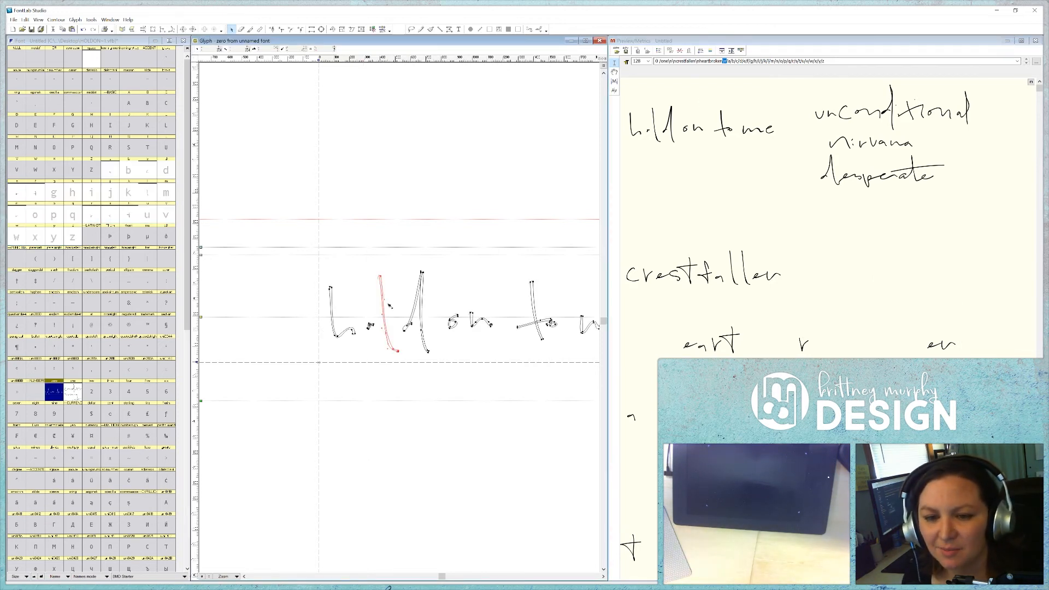
left_click_drag(323, 275, 361, 361)
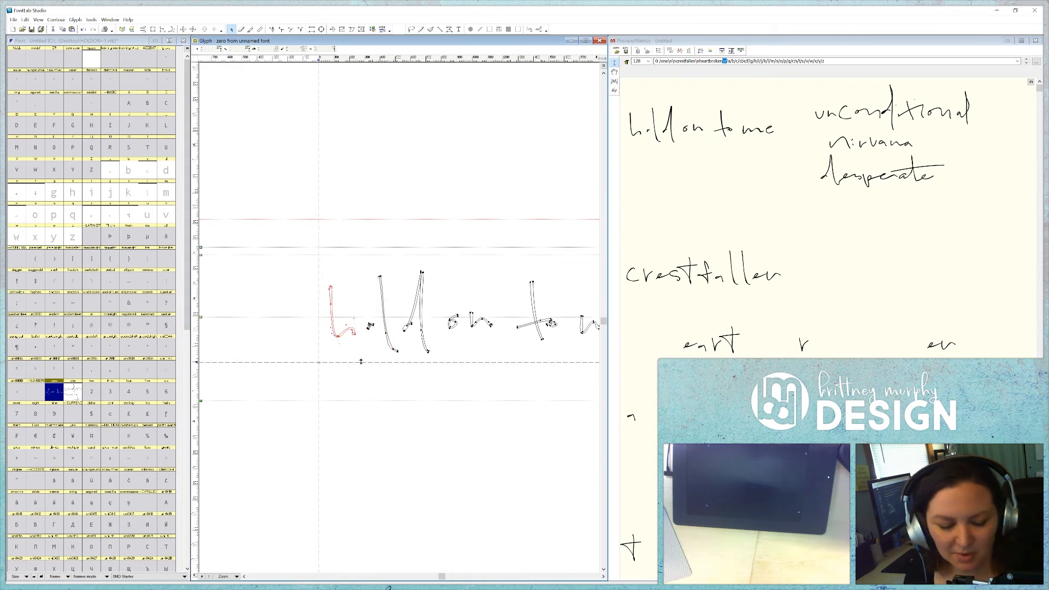
double_click(73, 194)
key("ctrl+v")
Lower the pasted h toward the baseline and narrow its advance width to just past the letter's right end
key("shift+Down")
key("shift+Down")
key("shift+Down")
key("shift+Down")
key("shift+Down")
key("shift+Down")
key("shift+Down")
left_click_drag(445, 307, 359, 308)
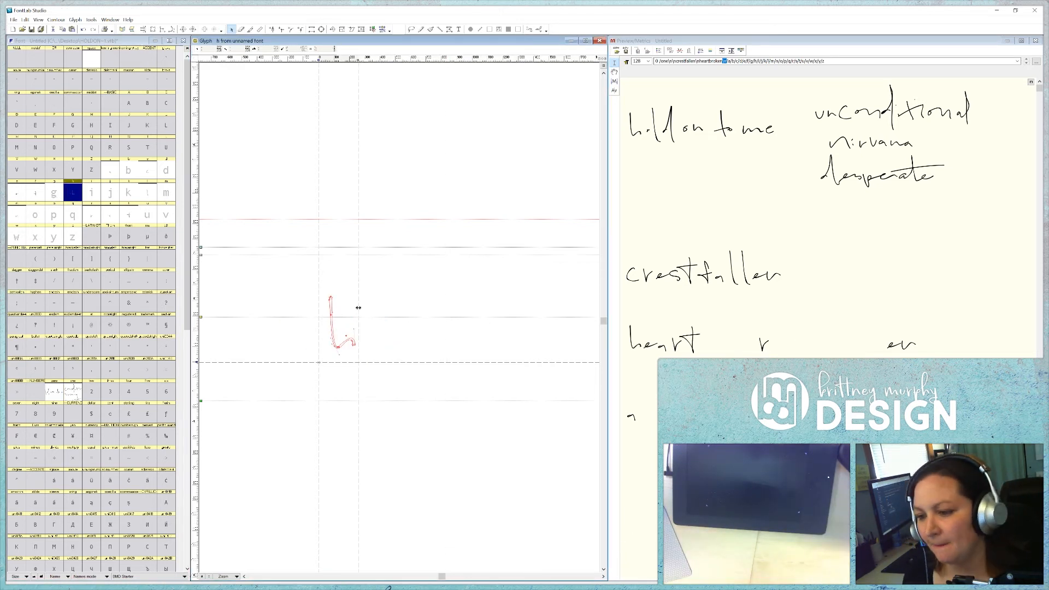
Draw a tall handwritten b and a shorter one beside it in the b glyph, undoing the first attempt
double_click(129, 170)
key("ctrl+v")
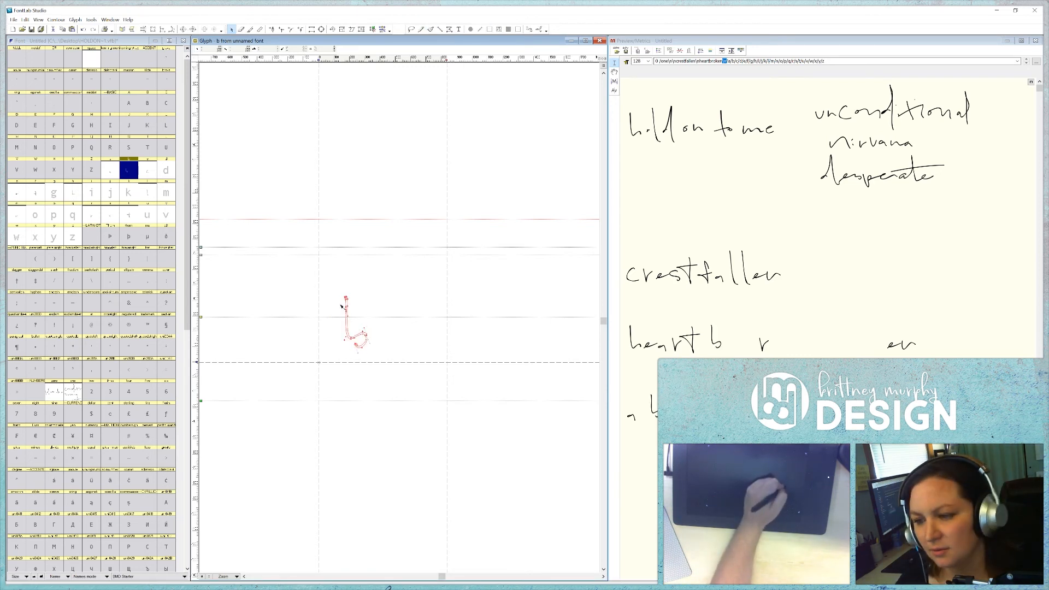
key("ctrl+z")
left_click_drag(349, 286, 370, 343)
mouse_move(390, 301)
left_mouse_down()
mouse_move(403, 341)
mouse_move(400, 333)
left_mouse_up()
Select both b shapes and shift them left until the first one sits just right of the origin line
key("ctrl+a")
key("shift+Left")
key("shift+Left")
key("shift+Left")
key("shift+Left")
key("shift+Left")
key("shift+Left")
key("shift+Left")
key("shift+Left")
key("shift+Left")
key("shift+Left")
key("shift+Left")
key("shift+Left")
left_click(688, 267)
double_click(35, 215)
left_click(430, 29)
Delete the taller left b from the b glyph and tighten the spacing around the remaining shorter b
double_click(128, 169)
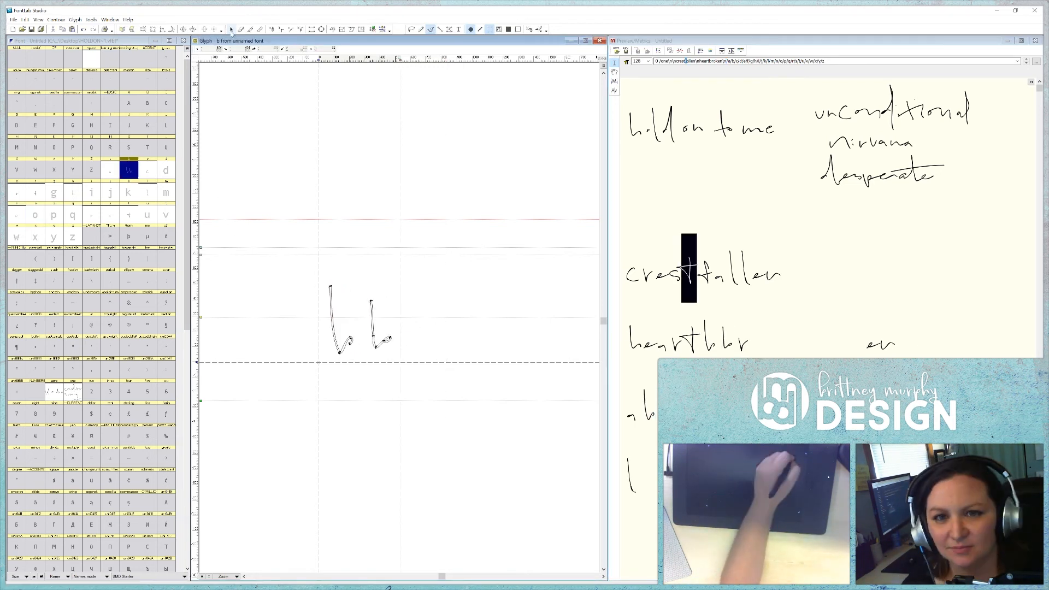
left_click(231, 30)
left_click_drag(358, 361, 293, 284)
key("Delete")
key("ctrl+a")
left_click_drag(400, 332, 347, 333)
Draw a tiny handwritten o between the x-height line and the baseline in the o glyph, undoing and redrawing it
double_click(35, 214)
left_click(430, 30)
key("ctrl+z")
key("ctrl+z")
left_click(430, 29)
key("ctrl+z")
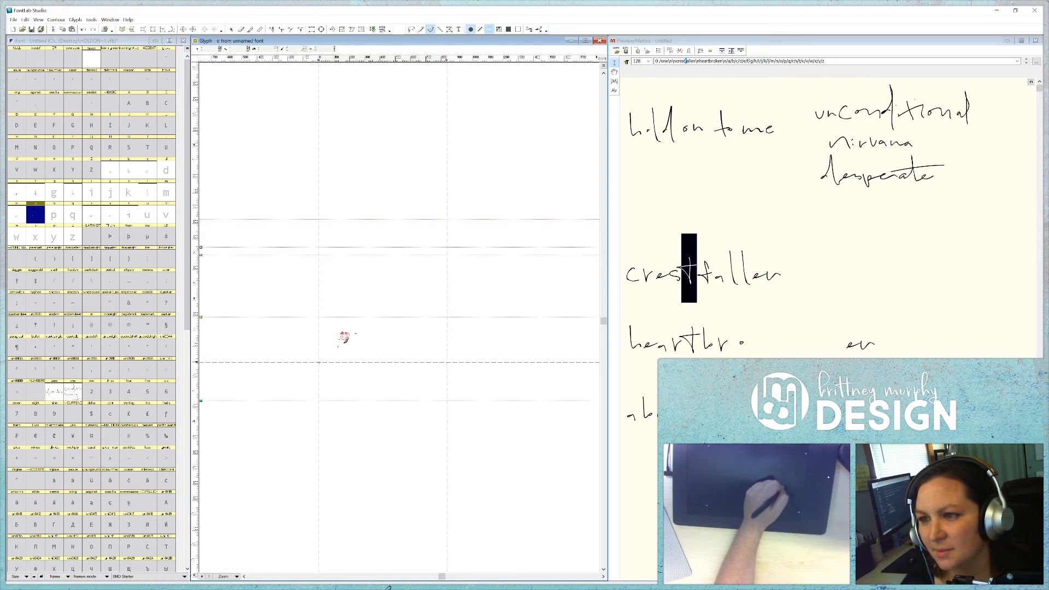
Place the o just right of the origin line, narrow its advance width to the stroke, and nudge it down slightly
left_click(231, 30)
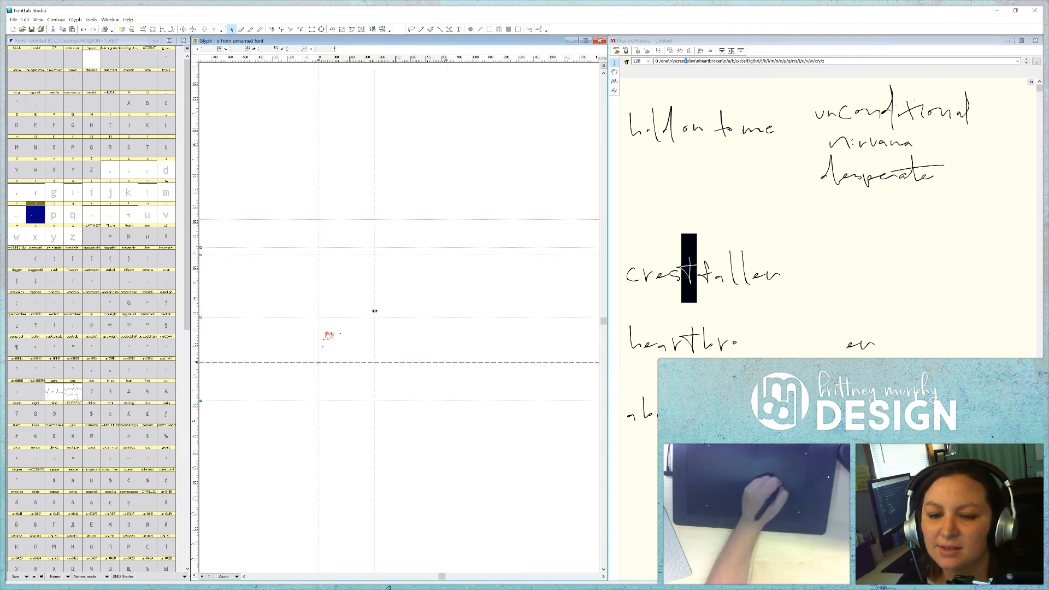
left_click_drag(339, 312, 338, 312)
left_click_drag(356, 353, 290, 322)
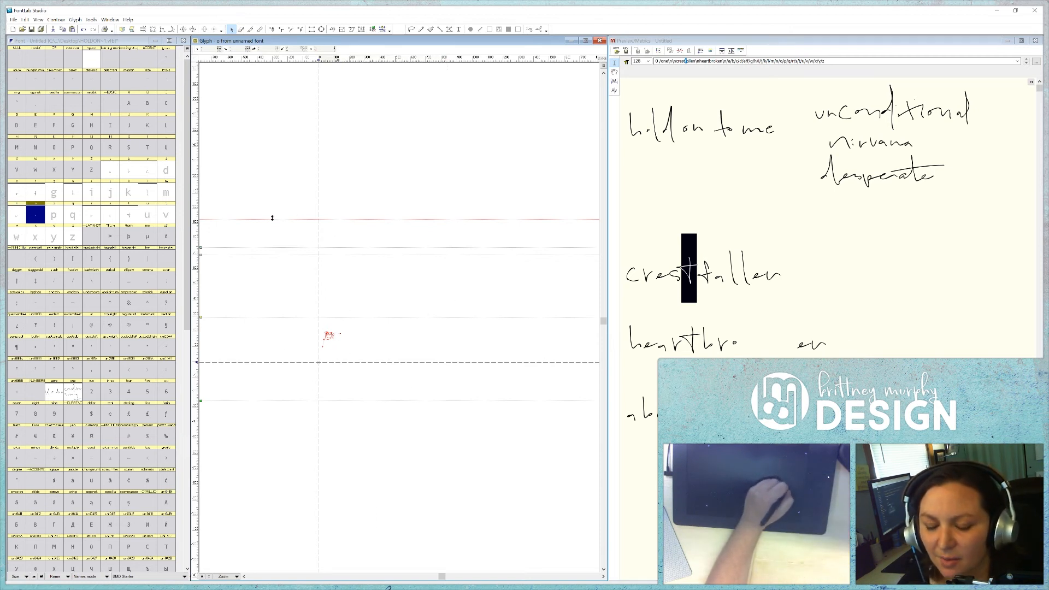
key("shift+Down")
key("shift+Down")
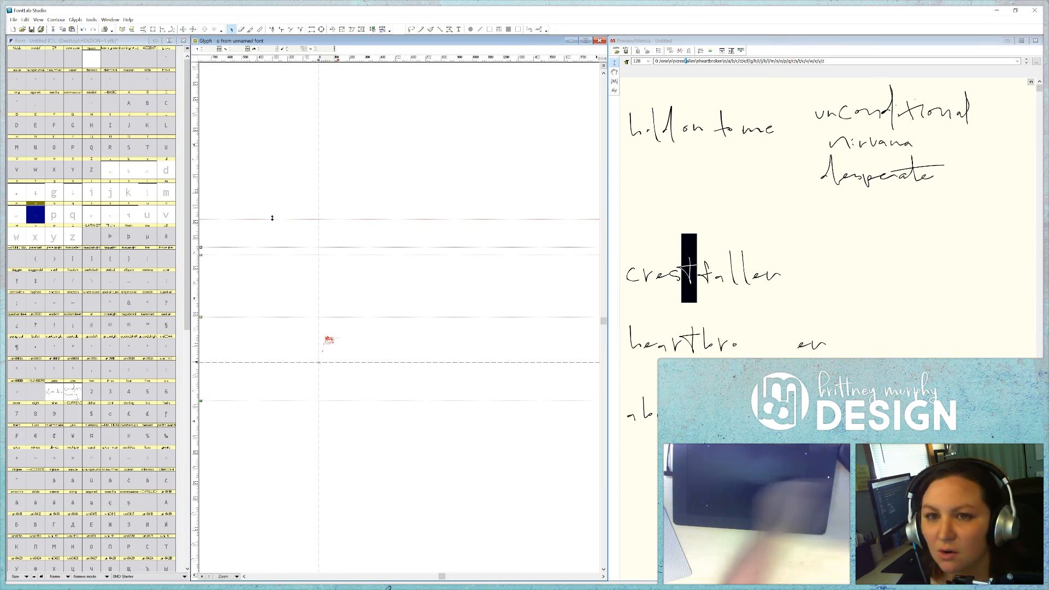
Open the k glyph and draw a tall handwritten k near the origin line with the paint brush
left_click(430, 29)
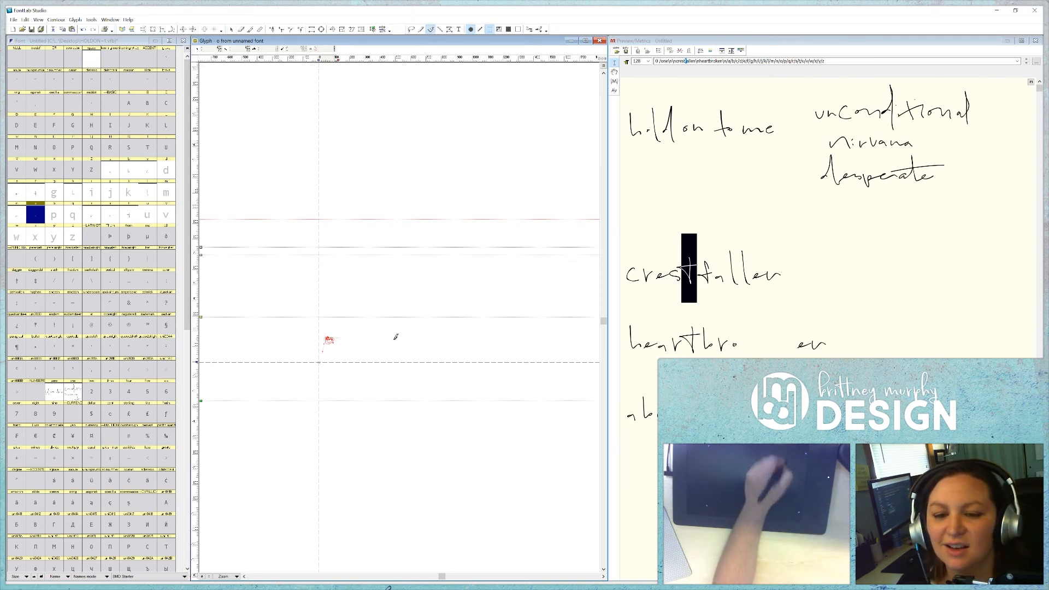
scroll(367, 317, "up", 1)
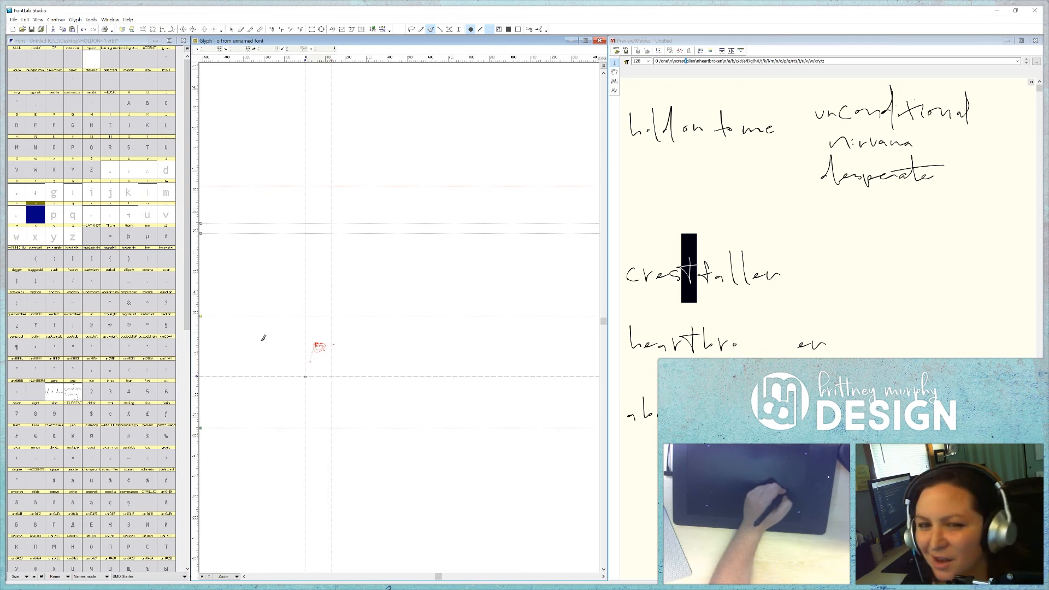
double_click(131, 194)
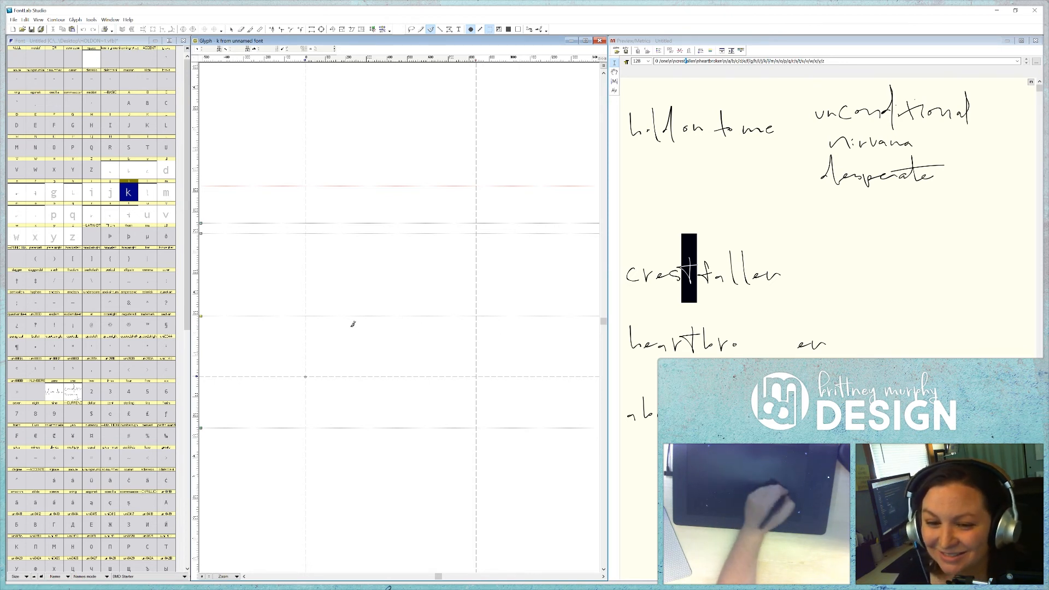
scroll(361, 329, "down", 1)
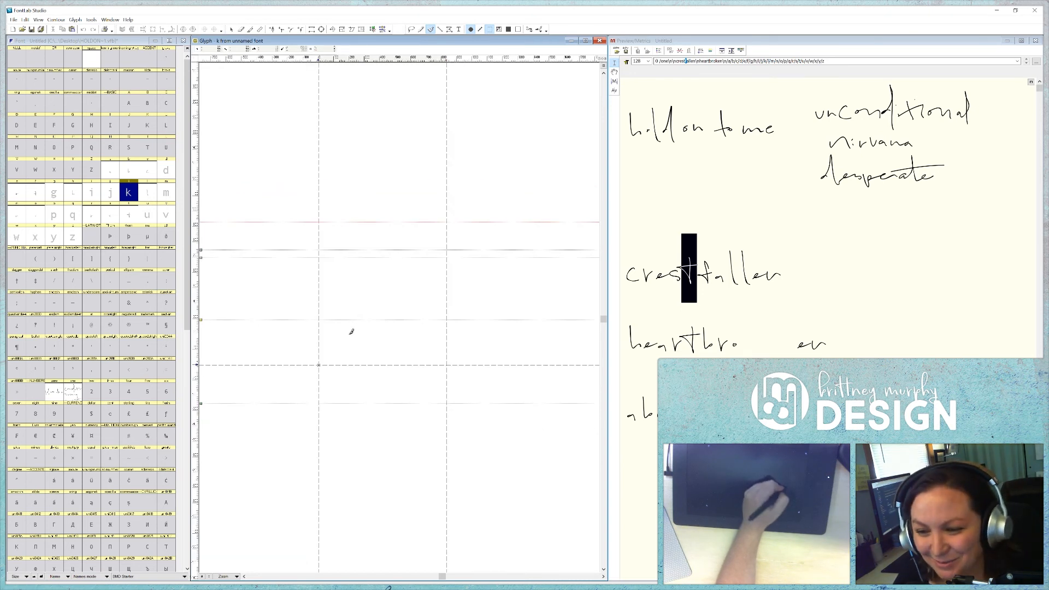
mouse_move(346, 289)
left_mouse_down()
mouse_move(339, 354)
mouse_move(369, 337)
left_mouse_up()
Try alternative shorter k shapes beside the first k with the paint brush, undoing each attempt
mouse_move(398, 302)
left_mouse_down()
mouse_move(422, 334)
mouse_move(394, 342)
left_mouse_up()
key("ctrl+z")
key("ctrl+z")
key("ctrl+z")
mouse_move(400, 305)
left_mouse_down()
mouse_move(401, 355)
mouse_move(432, 338)
left_mouse_up()
key("ctrl+z")
mouse_move(391, 309)
left_mouse_down()
mouse_move(395, 343)
mouse_move(420, 338)
left_mouse_up()
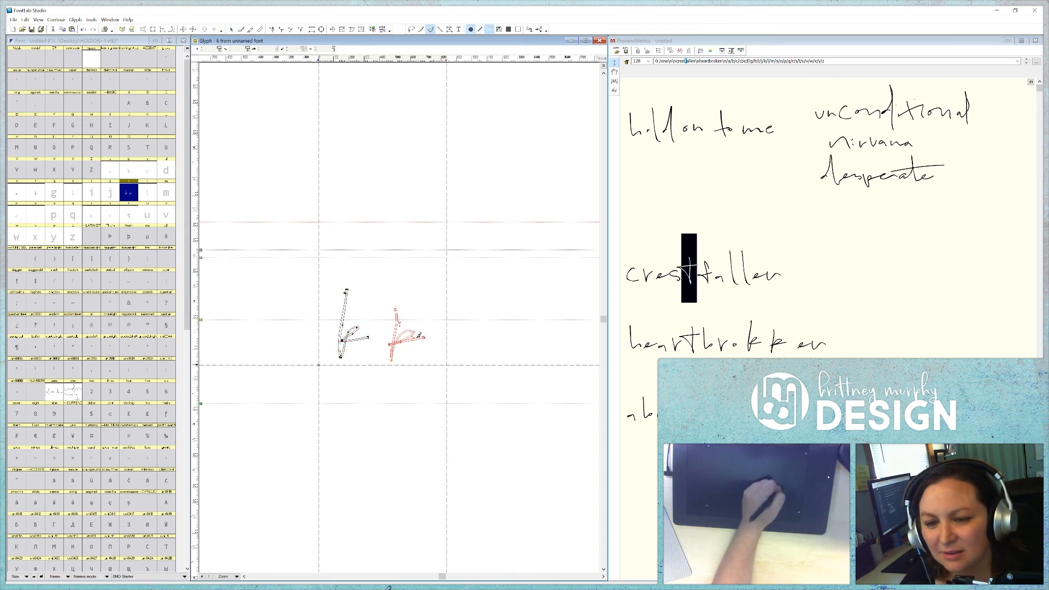
key("ctrl+z")
left_click_drag(384, 302, 408, 346)
key("ctrl+z")
mouse_move(388, 306)
left_mouse_down()
mouse_move(389, 358)
mouse_move(413, 348)
left_mouse_up()
key("ctrl+z")
mouse_move(381, 312)
left_mouse_down()
mouse_move(392, 331)
mouse_move(412, 340)
left_mouse_up()
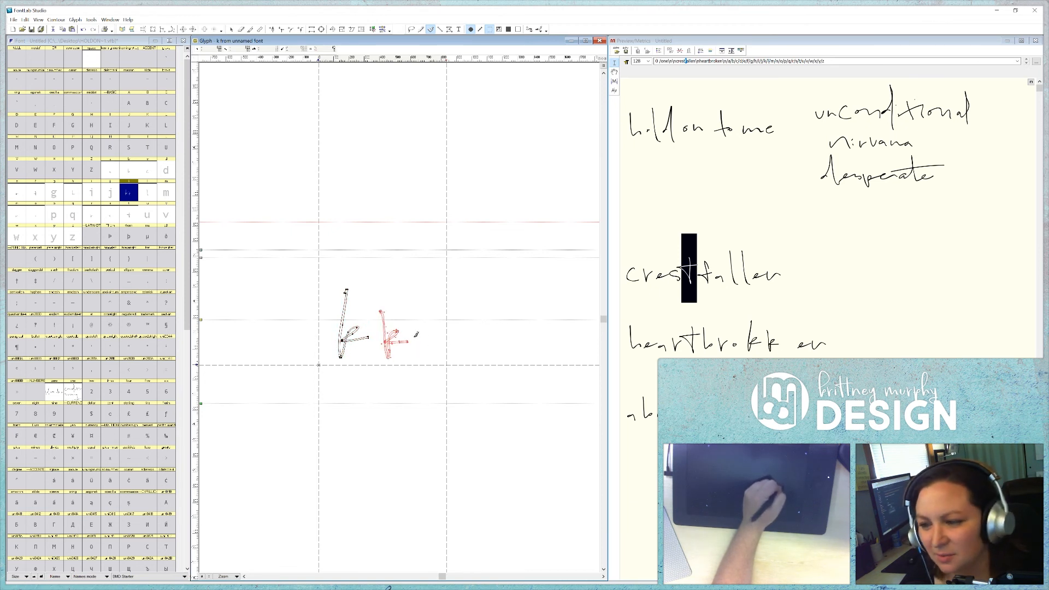
key("ctrl+z")
mouse_move(390, 301)
left_mouse_down()
mouse_move(406, 343)
mouse_move(417, 341)
left_mouse_up()
key("ctrl+z")
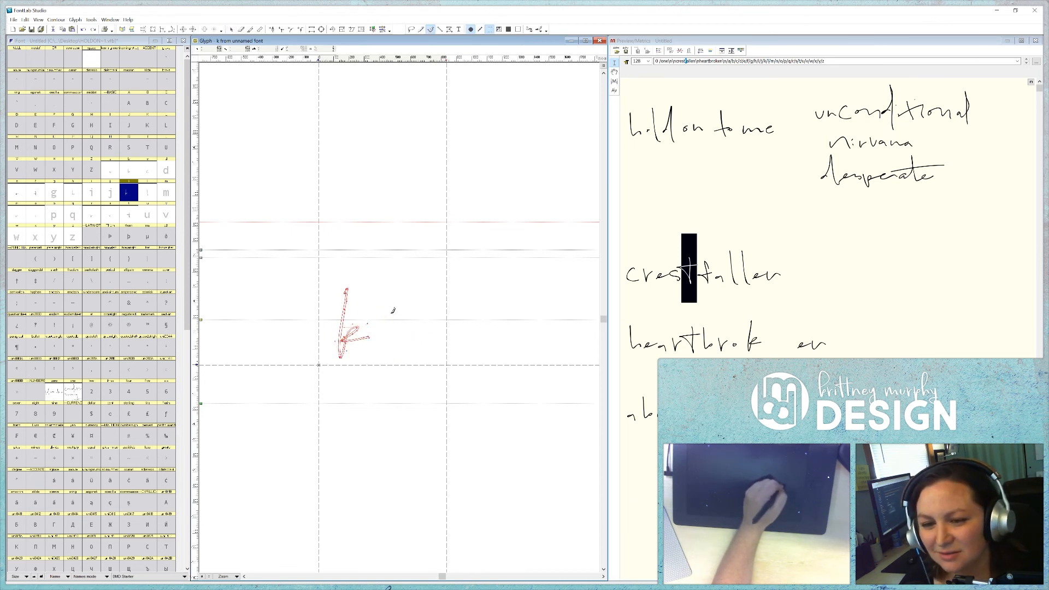
mouse_move(391, 306)
left_mouse_down()
mouse_move(400, 332)
mouse_move(424, 340)
left_mouse_up()
key("ctrl+z")
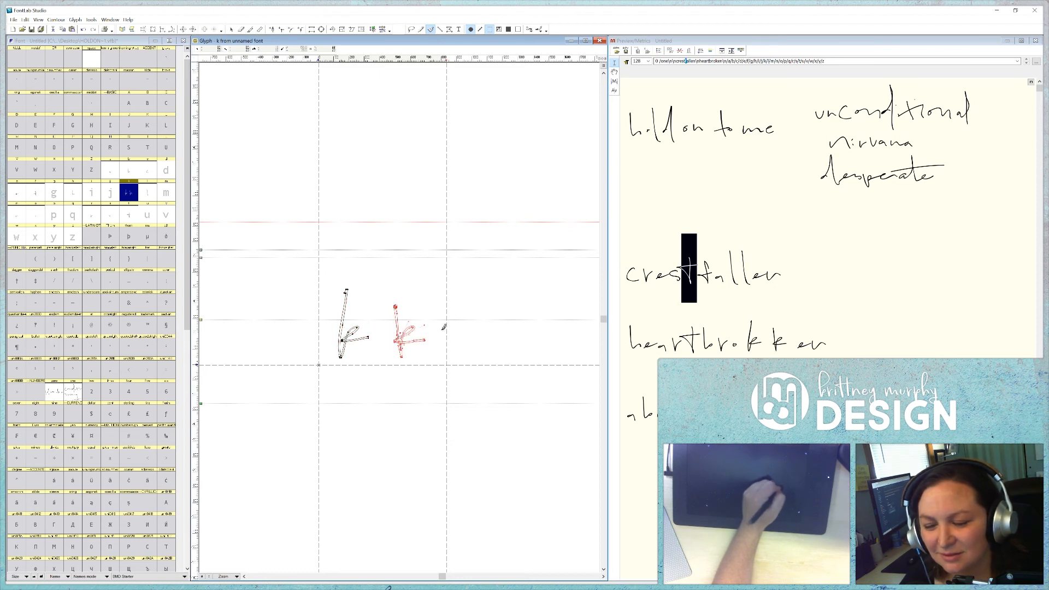
key("ctrl+z")
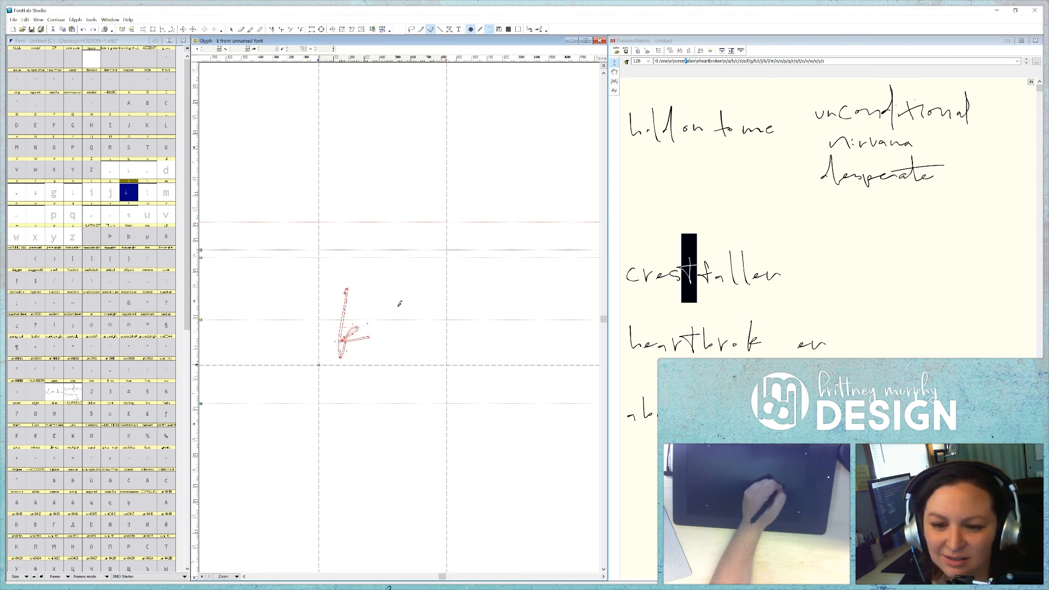
left_click_drag(437, 337, 440, 335)
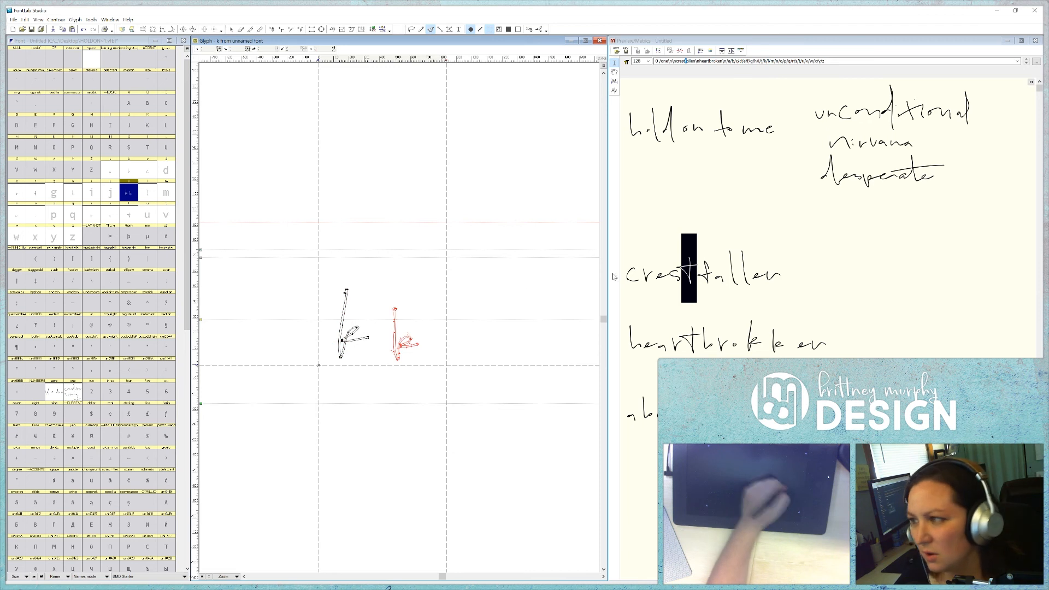
key("ctrl+z")
left_click_drag(403, 300, 426, 340)
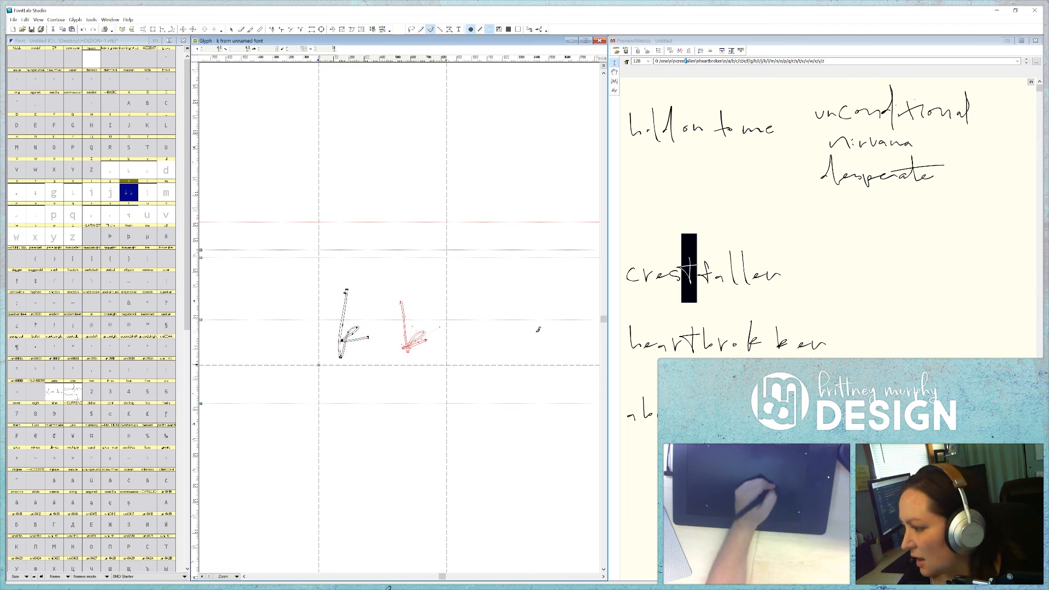
key("ctrl+z")
left_click_drag(404, 310, 437, 343)
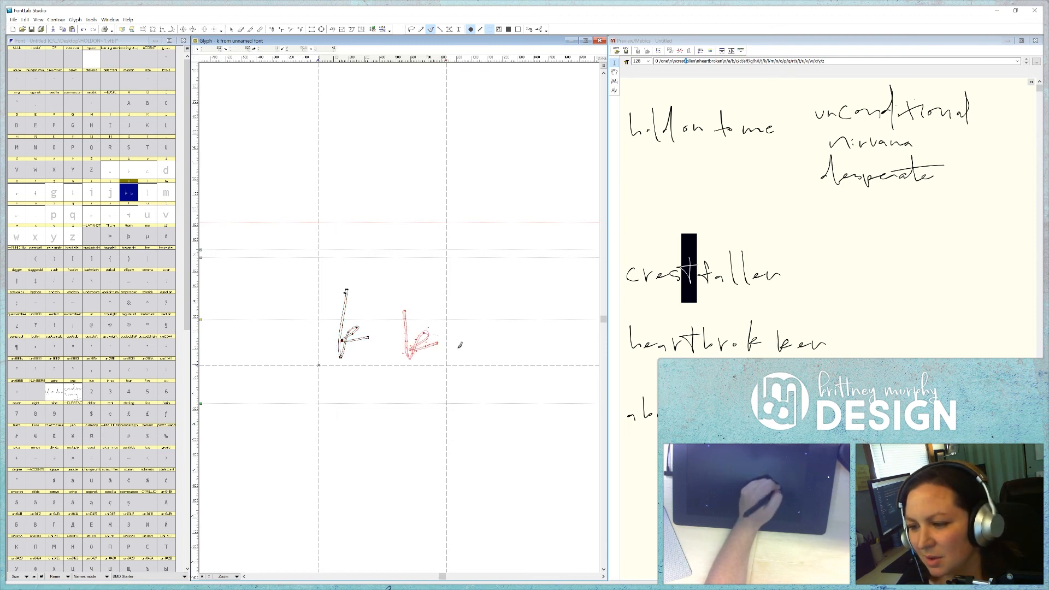
key("ctrl+z")
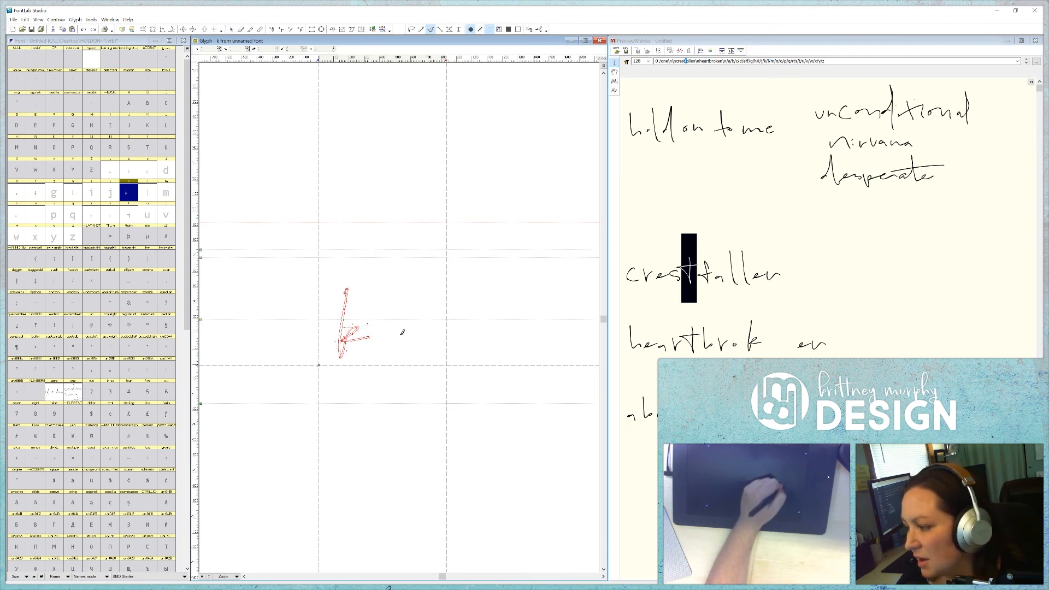
Try a small o shape and tall vertical strokes beside the k, undoing the strokes and deleting the o shape
left_click_drag(402, 332, 404, 333)
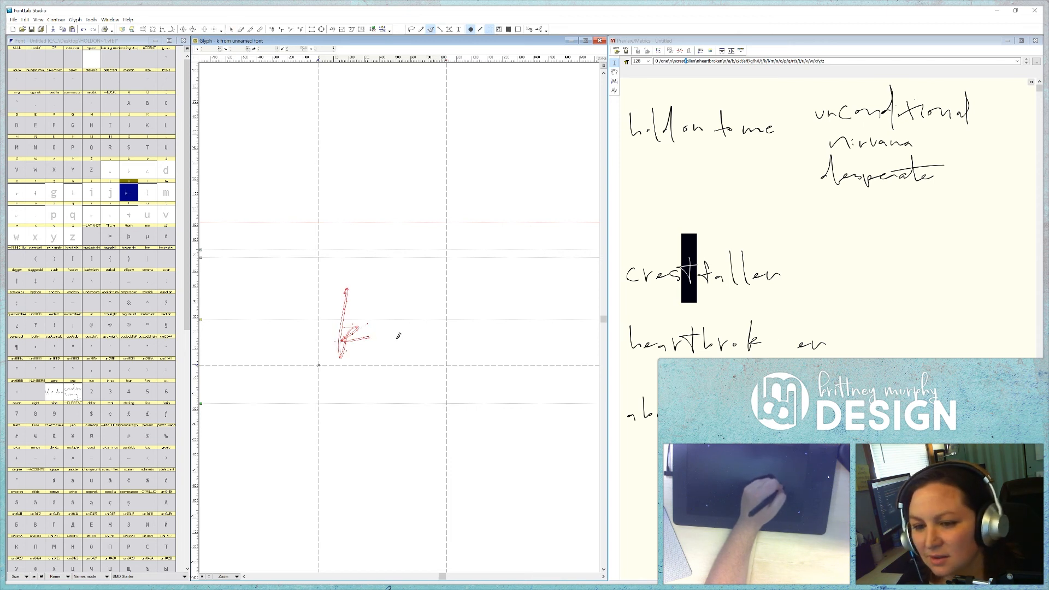
key("ctrl+z")
left_click_drag(406, 336, 408, 335)
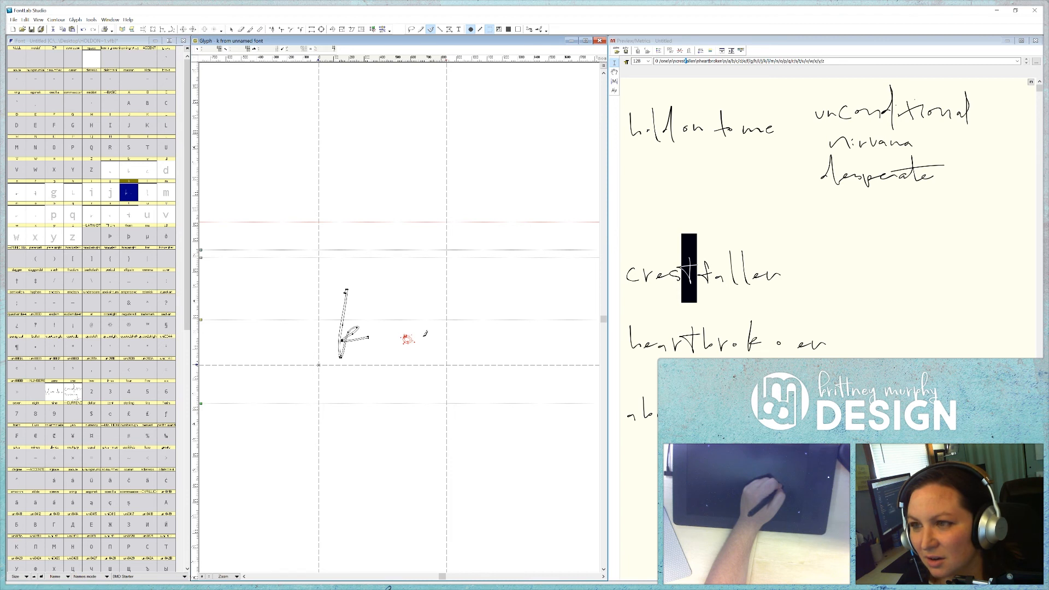
left_click_drag(472, 300, 477, 367)
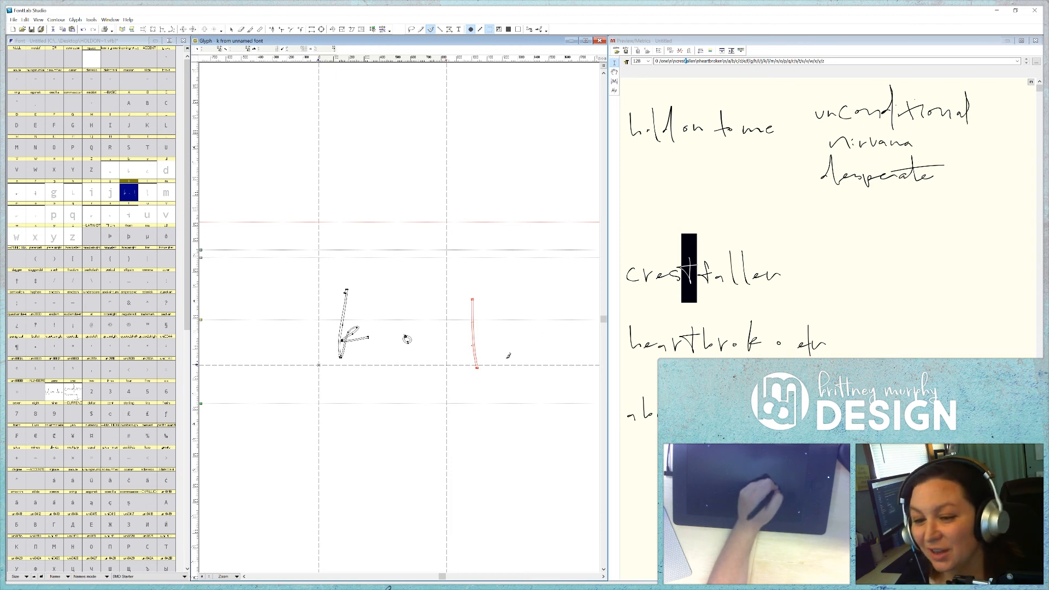
left_click_drag(524, 360, 518, 315)
mouse_move(563, 358)
left_mouse_down()
mouse_move(549, 311)
mouse_move(563, 356)
left_mouse_up()
key("ctrl+z")
key("ctrl+z")
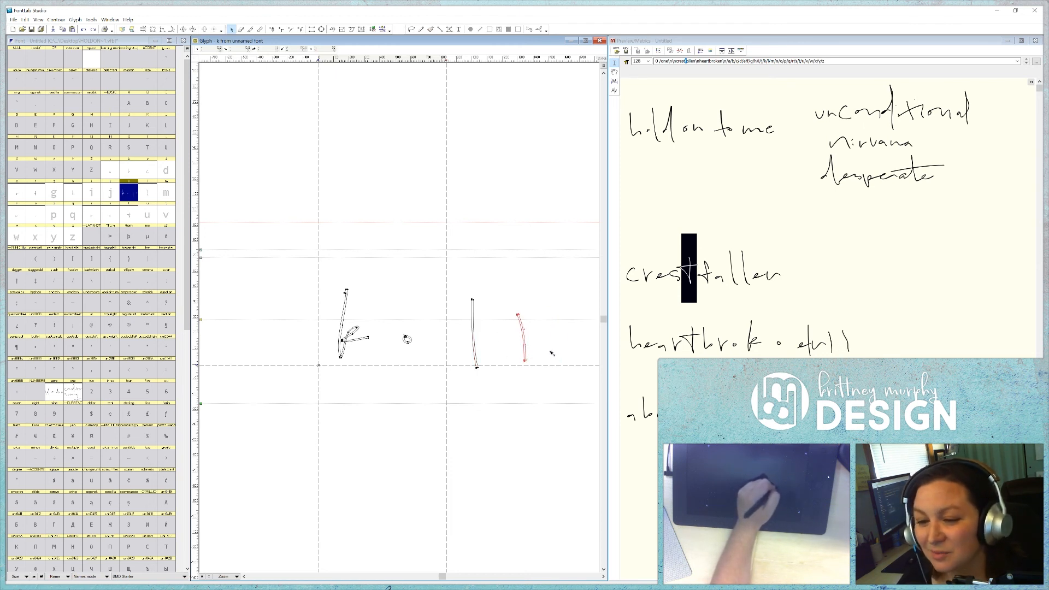
key("ctrl+z")
key("ctrl+z")
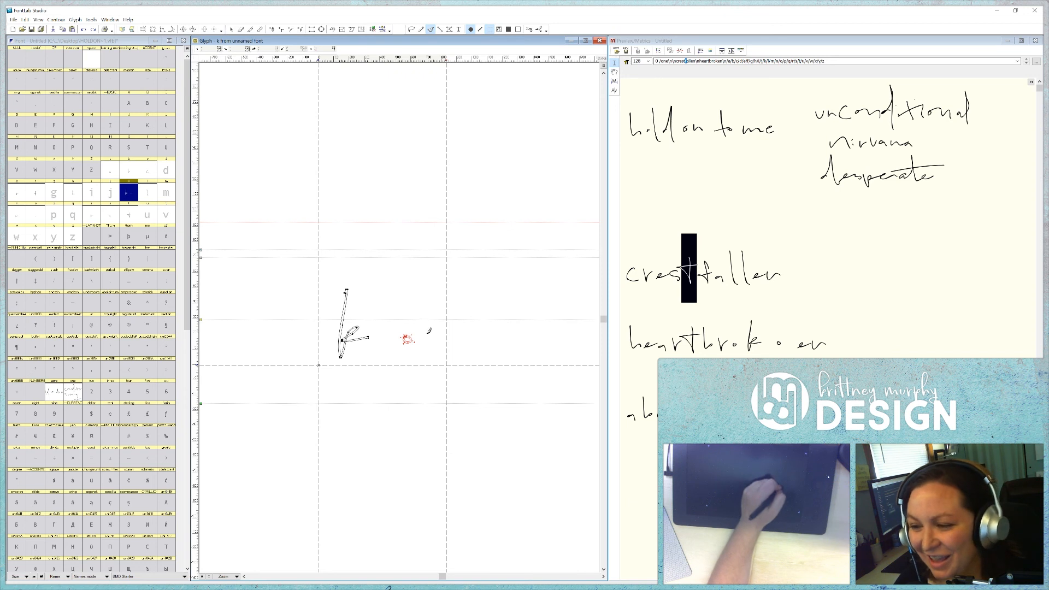
left_click(230, 30)
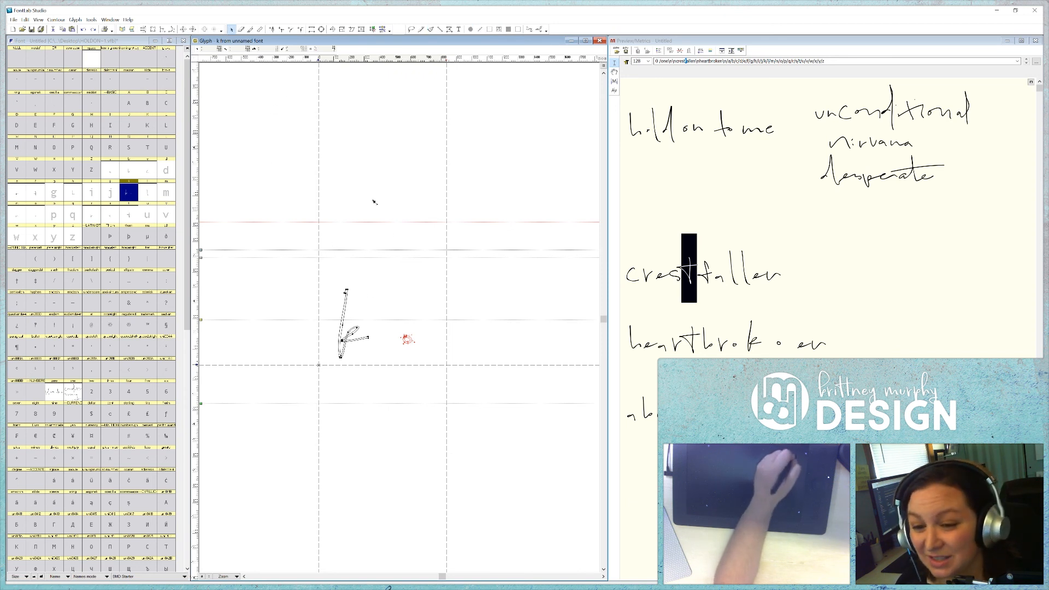
key("Delete")
Move the k left to just right of the origin line and narrow its advance width to its arm's right end
double_click(343, 293)
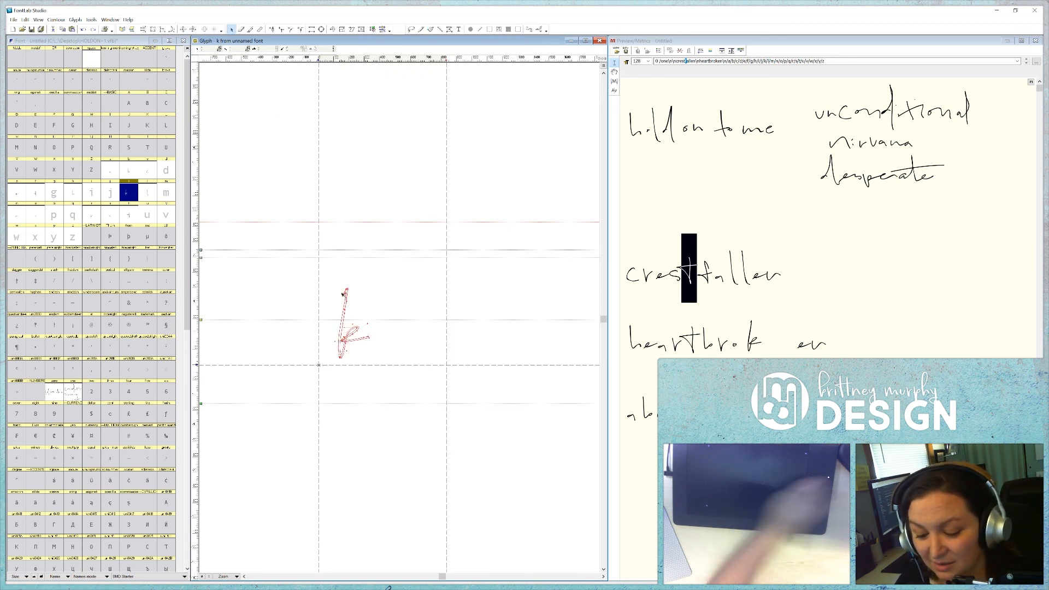
key("shift+Left")
key("shift+Left")
key("shift+Left")
key("shift+Left")
key("shift+Left")
key("shift+Left")
key("shift+Left")
key("shift+Left")
key("shift+Left")
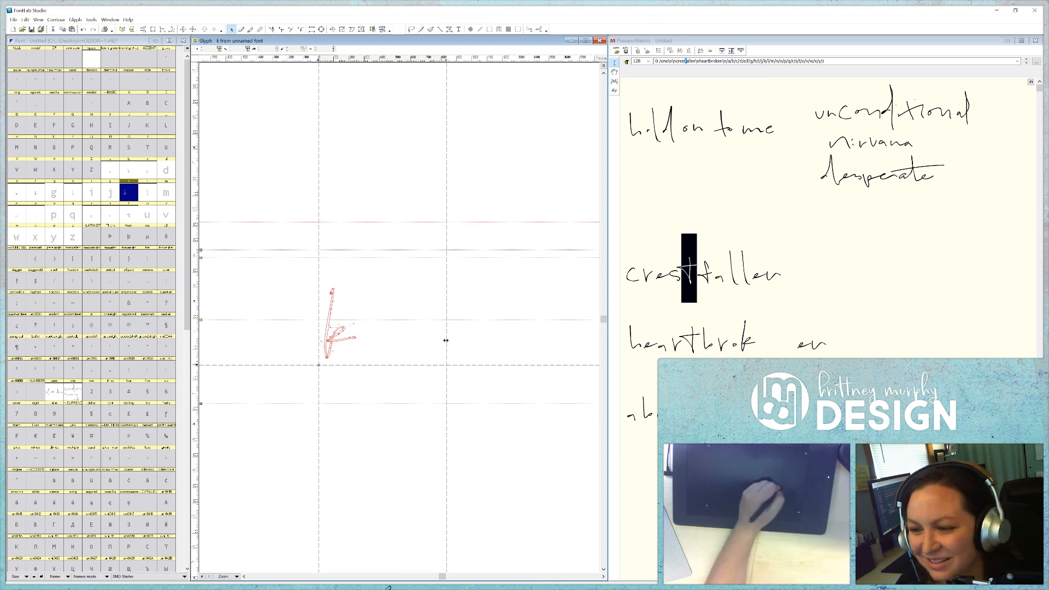
left_click_drag(446, 339, 360, 339)
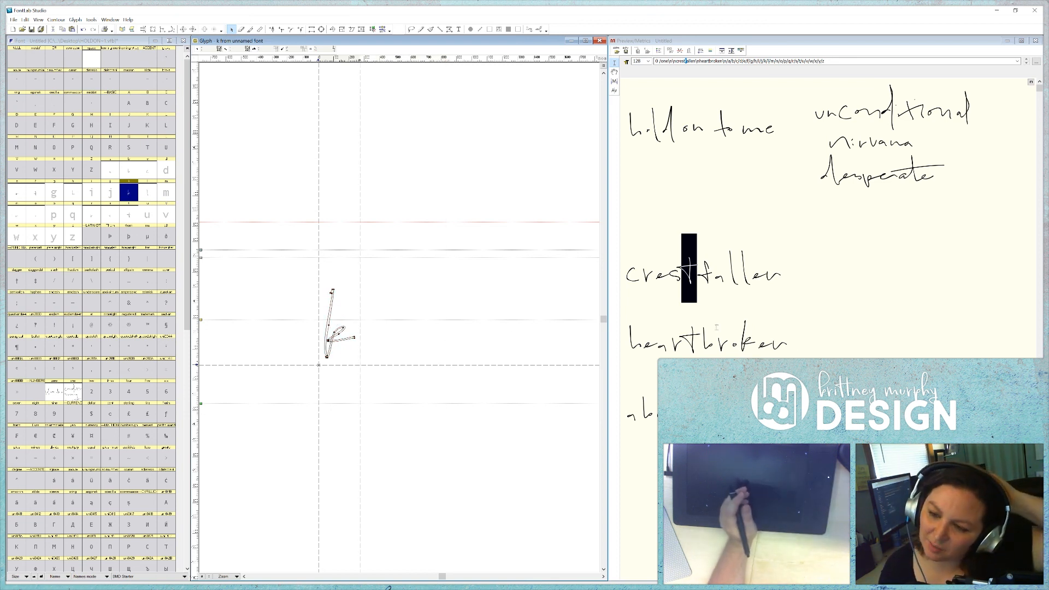